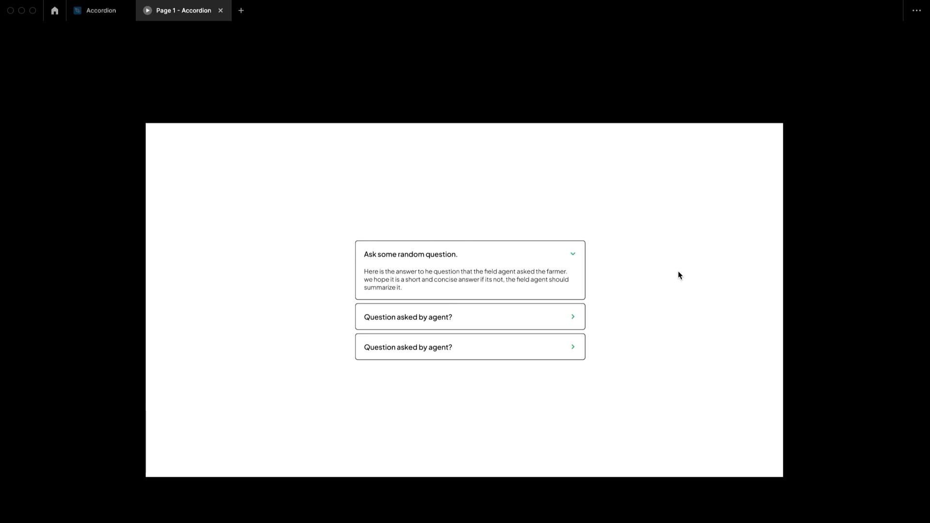
In the prototype preview, open the second, third and first accordion items to confirm each one expands.
left_click(530, 324)
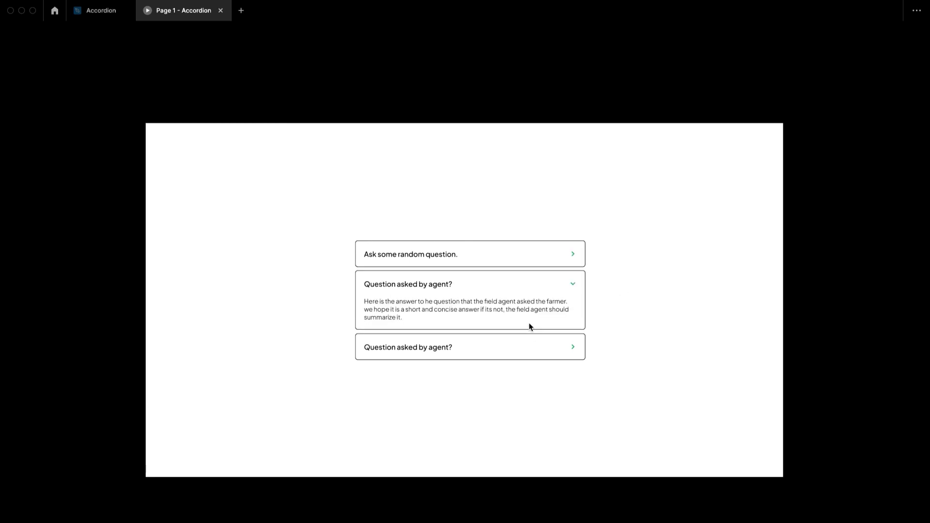
left_click(525, 348)
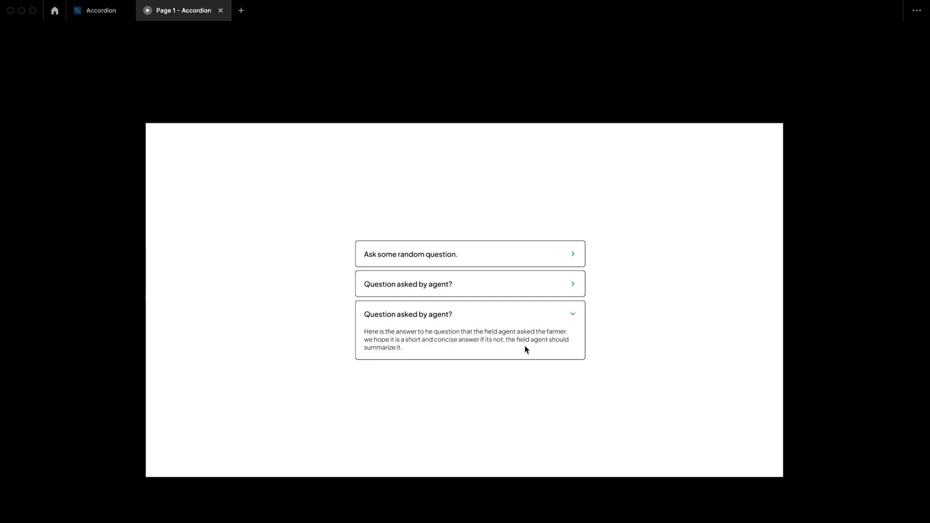
left_click(522, 286)
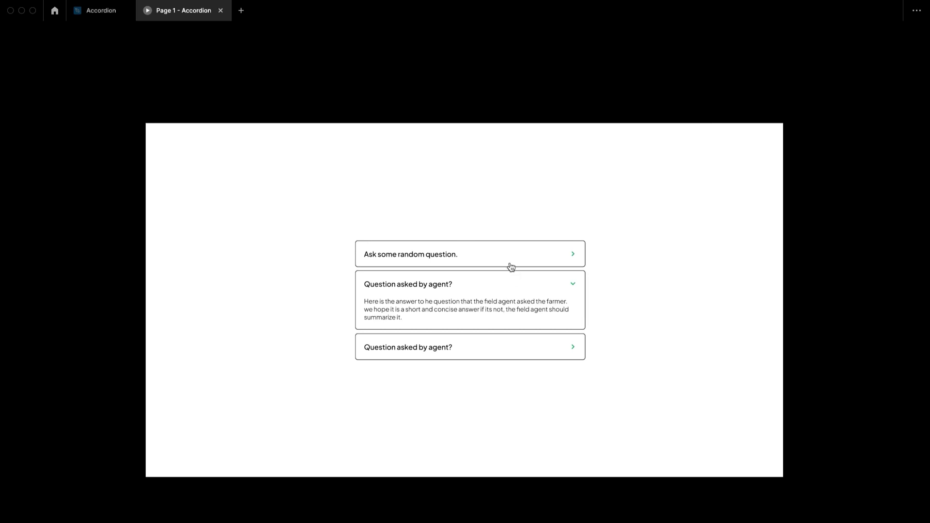
left_click(508, 263)
left_click(496, 319)
left_click(446, 260)
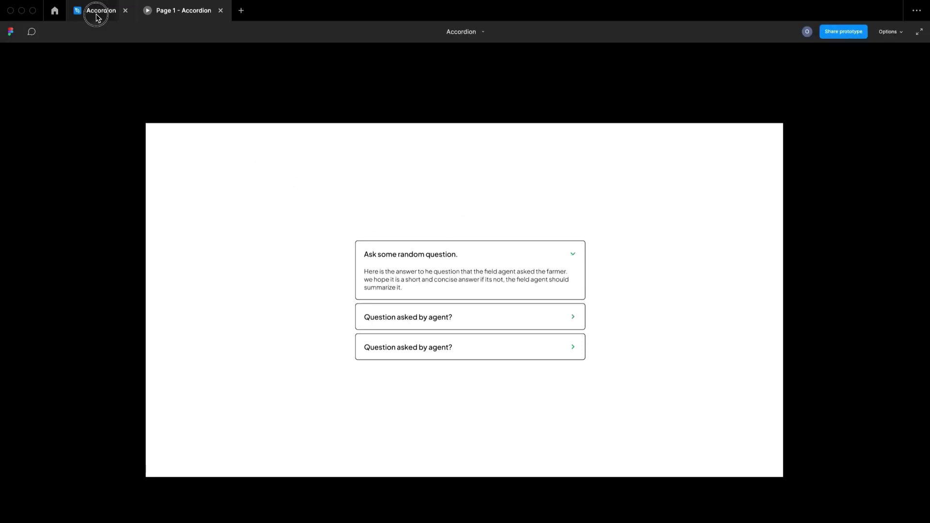
left_click(96, 14)
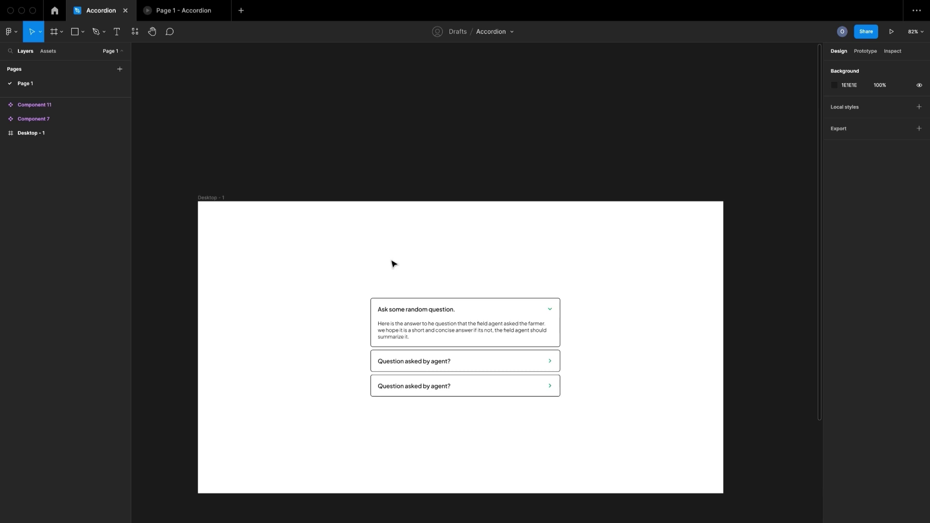
scroll(393, 264, "down", 5)
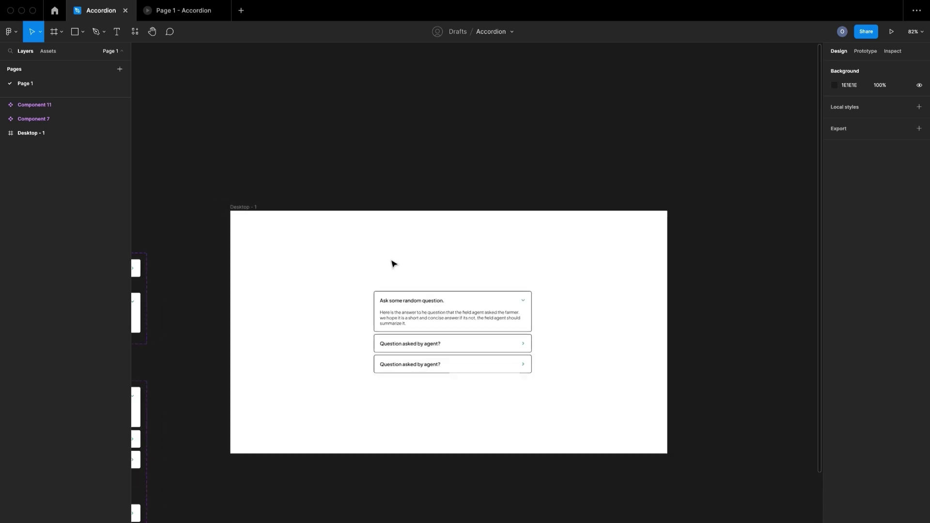
scroll(392, 264, "left", 5)
scroll(392, 264, "down", 3)
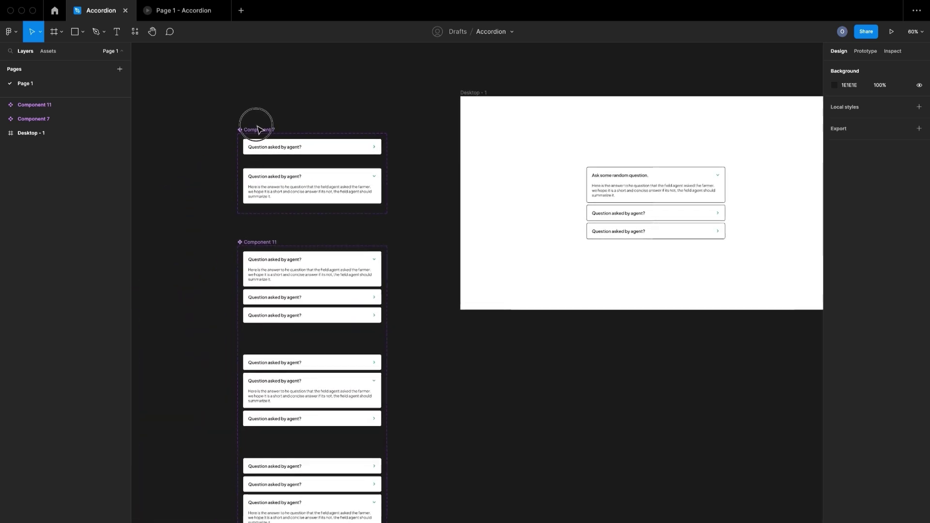
scroll(547, 158, "right", 5)
scroll(547, 158, "up", 2)
scroll(546, 159, "up", 5)
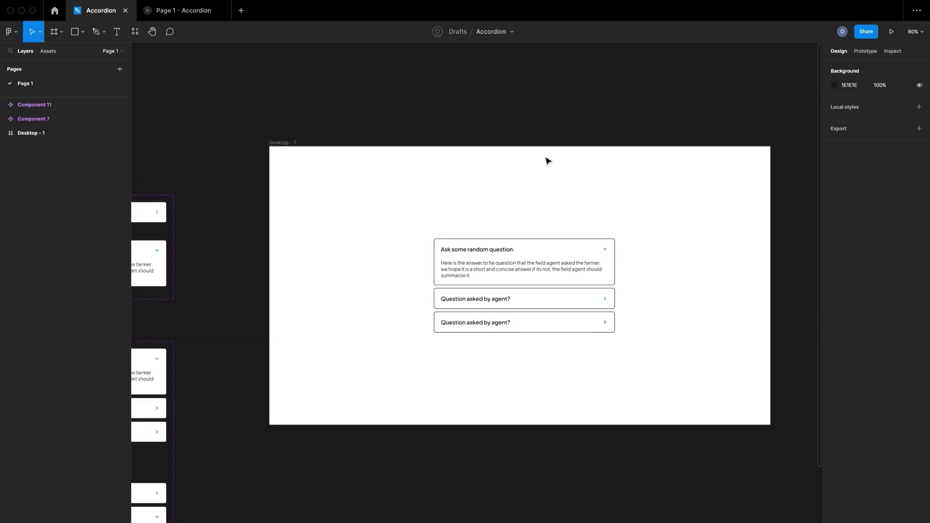
scroll(546, 160, "right", 3)
scroll(546, 160, "left", 1)
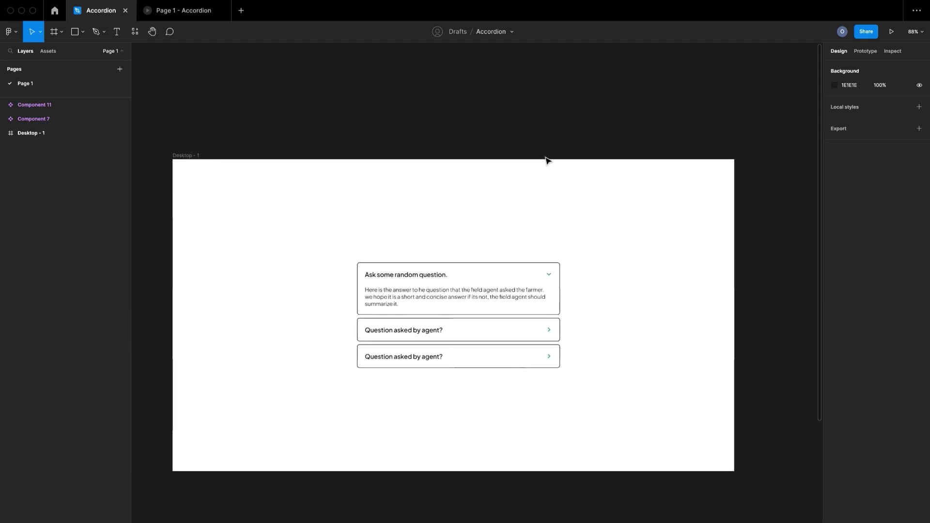
scroll(533, 190, "left", 2)
scroll(533, 190, "down", 1)
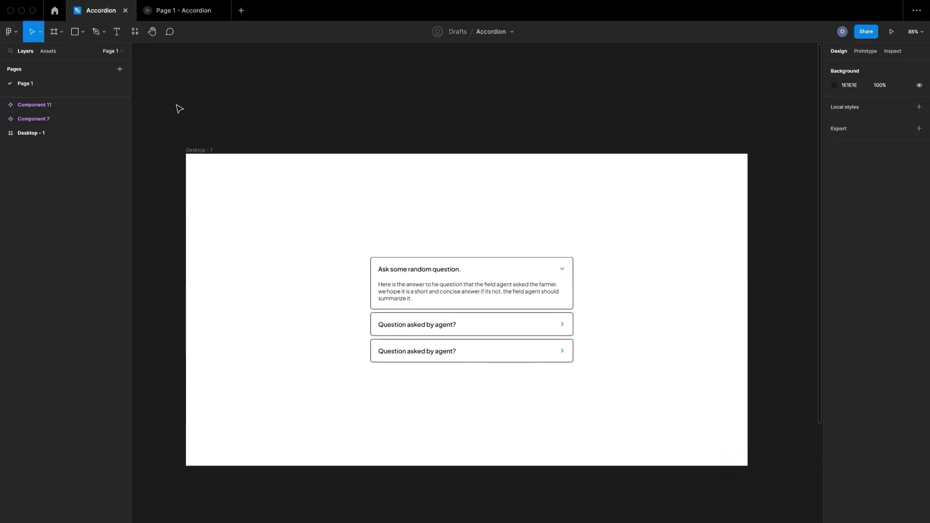
Add Page 2 and draw a Desktop preset frame, changing its height from 1024 to 800.
left_click(120, 69)
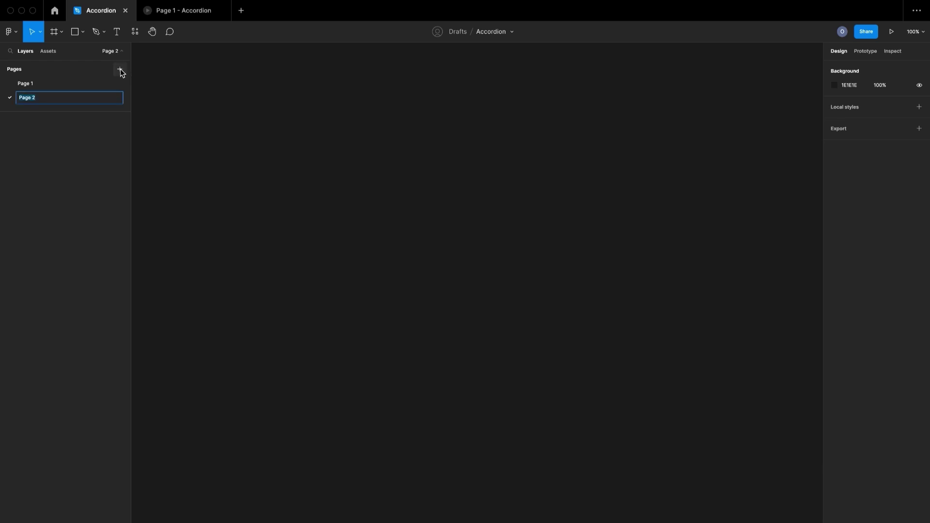
left_click(154, 119)
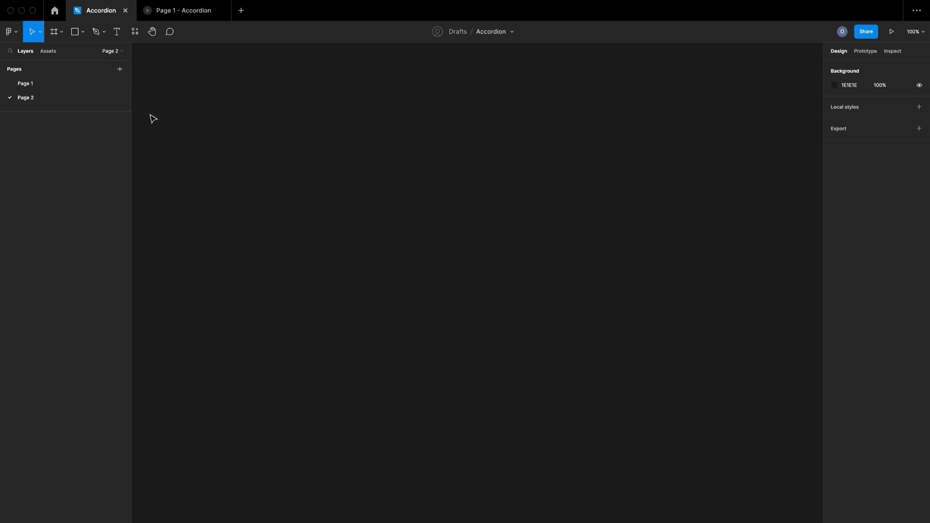
left_click(54, 33)
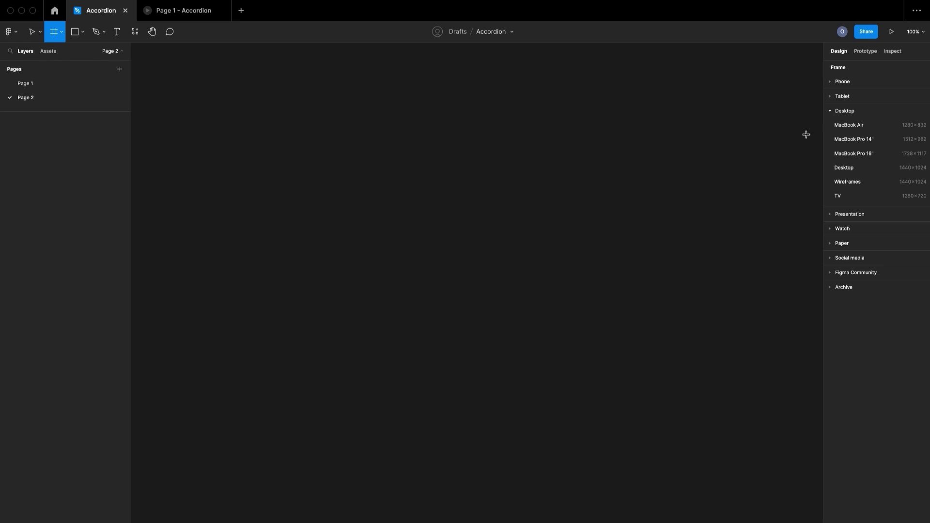
left_click(858, 166)
left_click(893, 119)
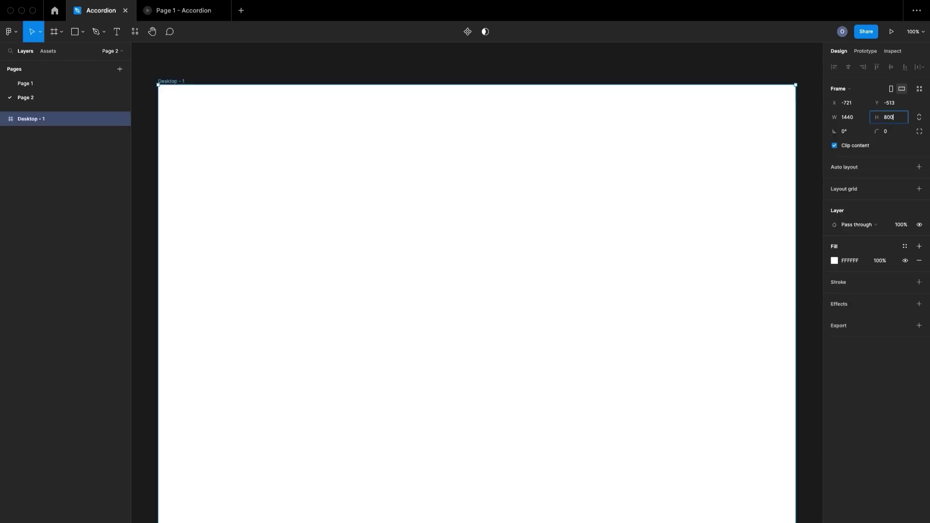
key("Return")
scroll(457, 260, "up", 3)
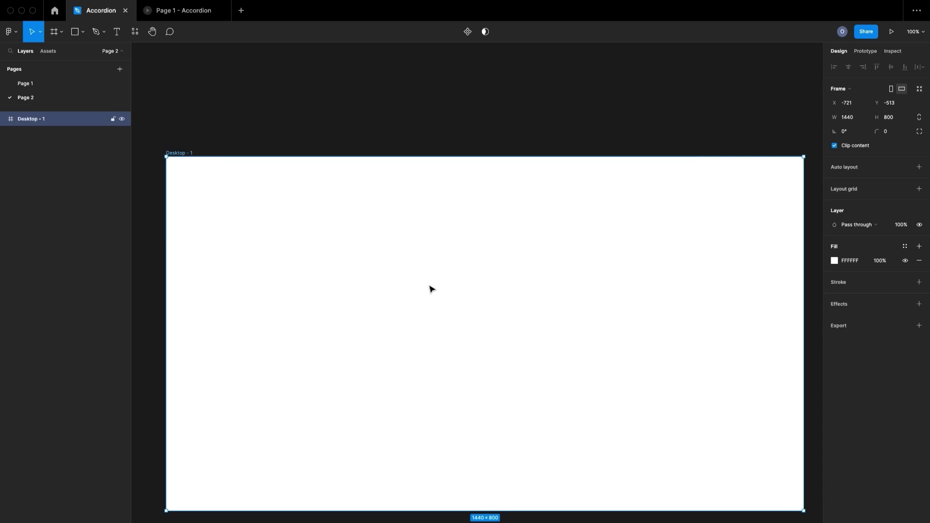
Paste the text 'Ask some random question.' into a new text box in the Desktop frame.
key("t")
left_click(413, 293)
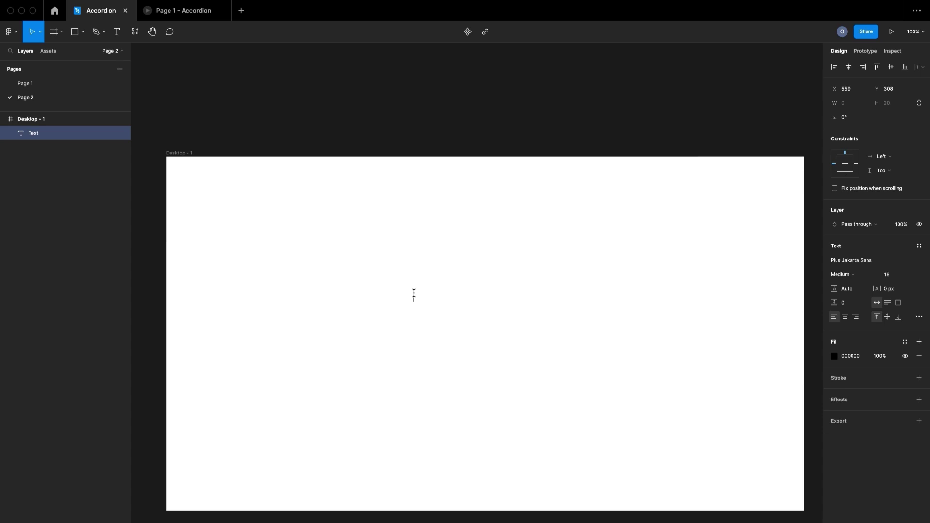
type("Ask some random question.")
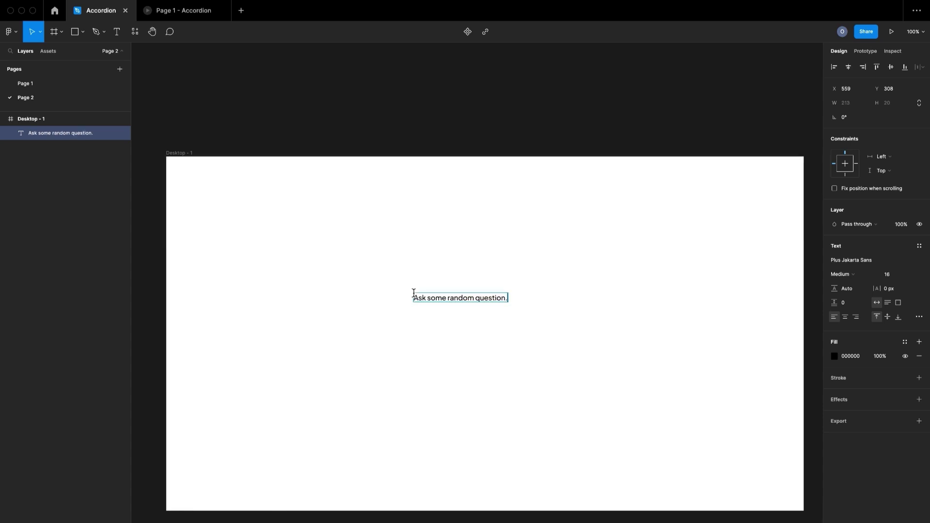
key("Escape")
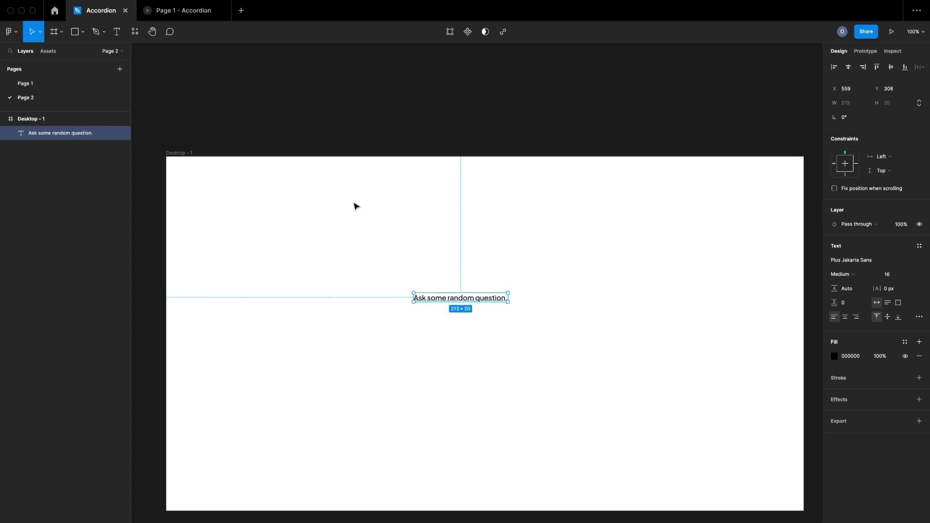
Copy the chevron icon from the Page 1 accordion and return to Page 2.
left_click(51, 81)
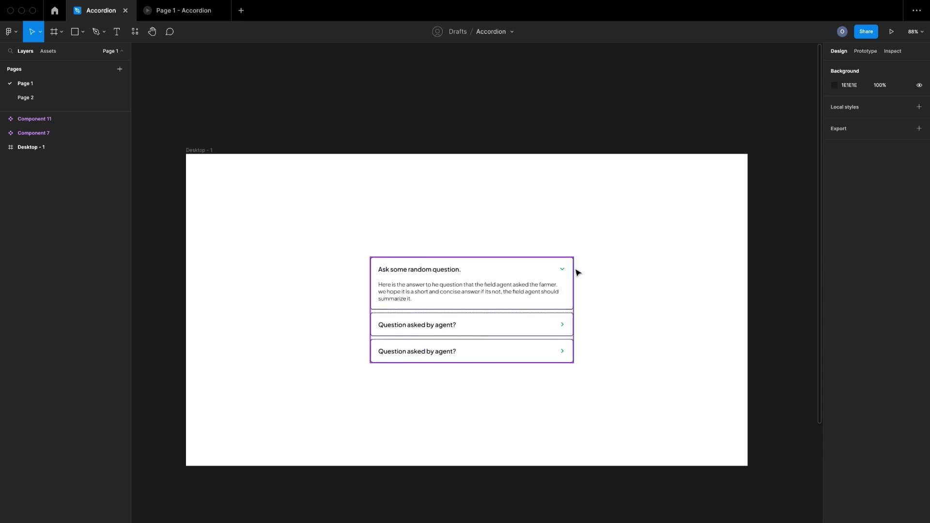
scroll(577, 270, "up", 2)
scroll(576, 272, "up", 2)
left_click(557, 340)
double_click(559, 342)
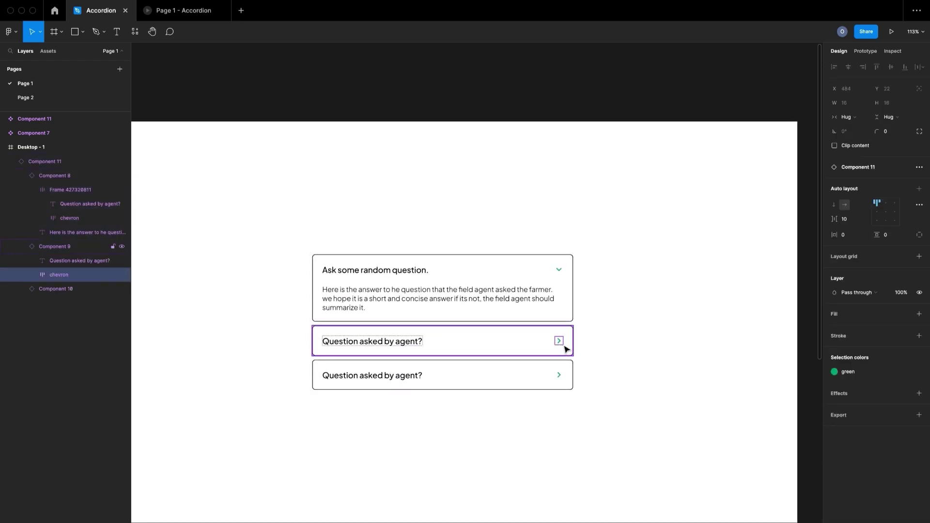
left_click(411, 241)
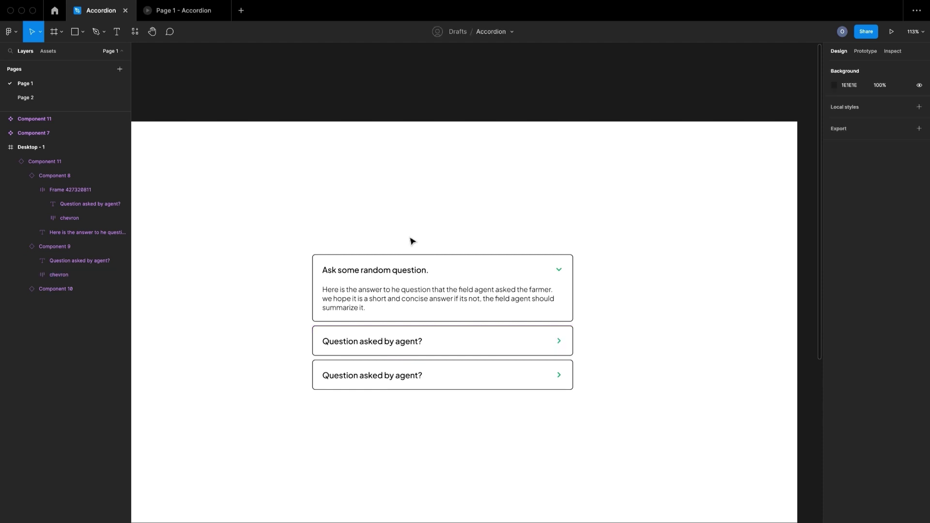
left_click(25, 98)
left_click(111, 51)
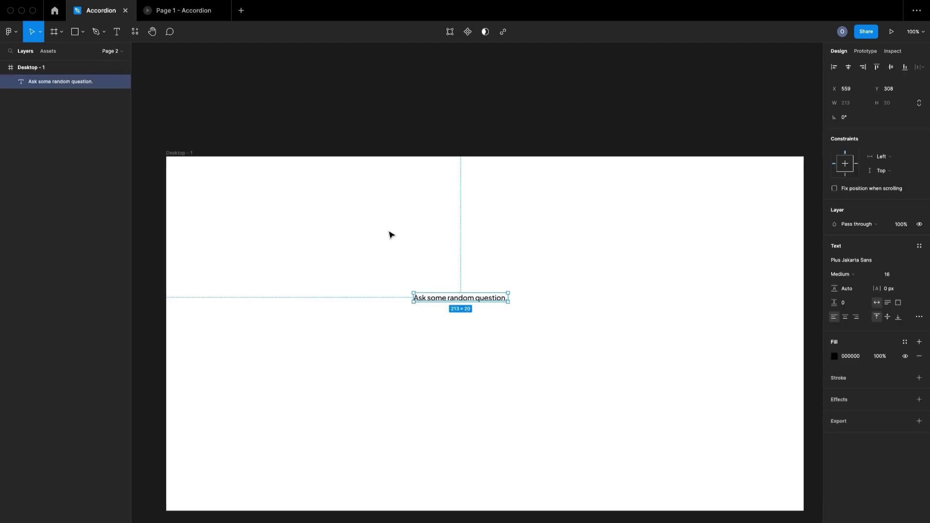
left_click(523, 292)
Paste the chevron to the right of the question and wrap both in an auto-layout row.
key("ctrl+v")
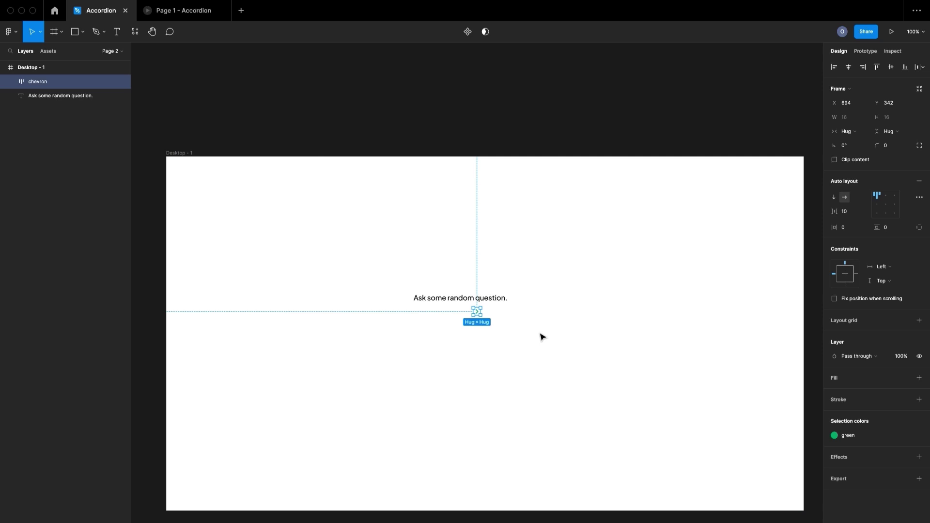
left_click_drag(483, 315, 567, 299)
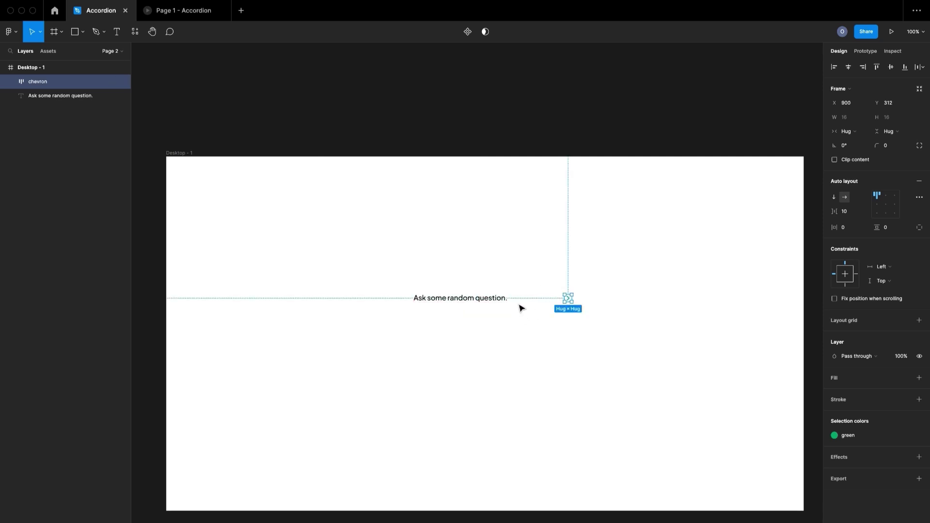
left_click(488, 302, "shift")
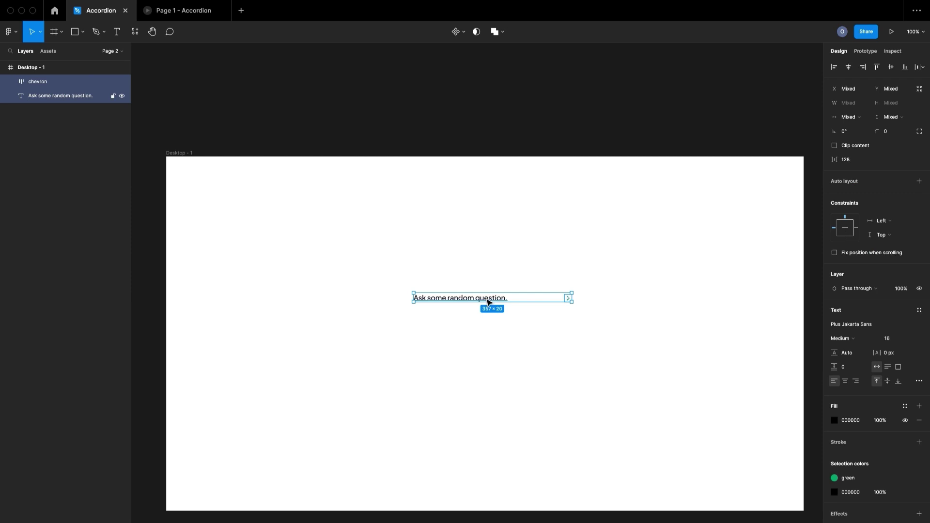
key("shift+a")
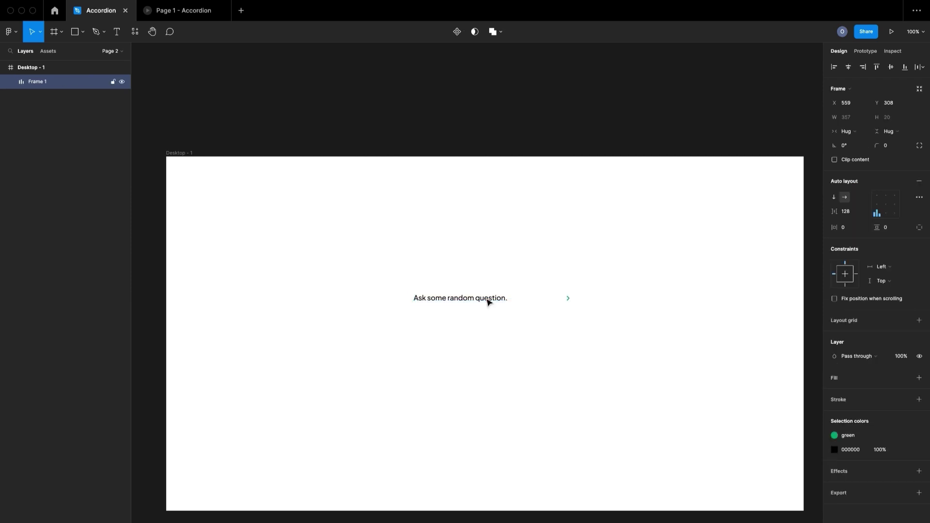
left_click(880, 210)
mouse_move(486, 297)
left_mouse_down()
mouse_move(460, 300)
mouse_move(468, 300)
left_mouse_up()
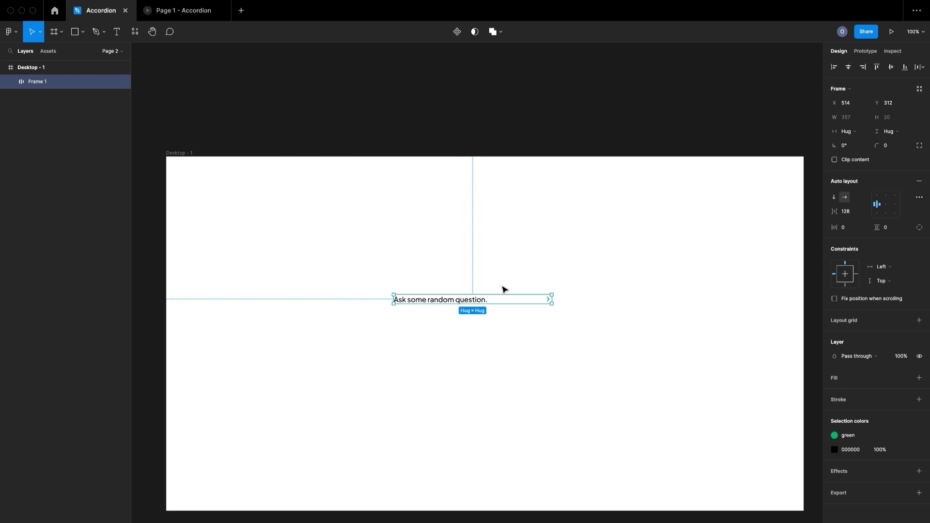
Set the row's padding to 20 px horizontal and 16 px vertical.
left_click(890, 229)
type("20")
key("Return")
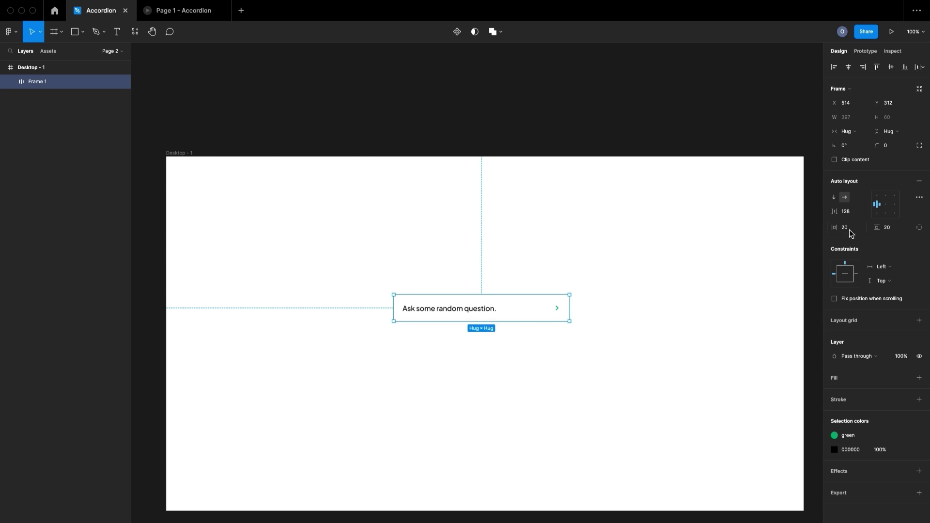
left_click(896, 229)
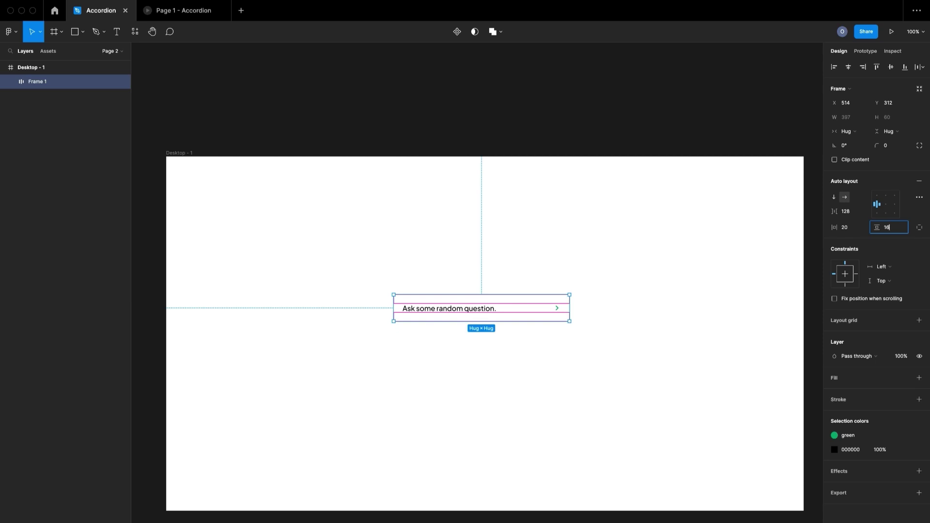
key("Return")
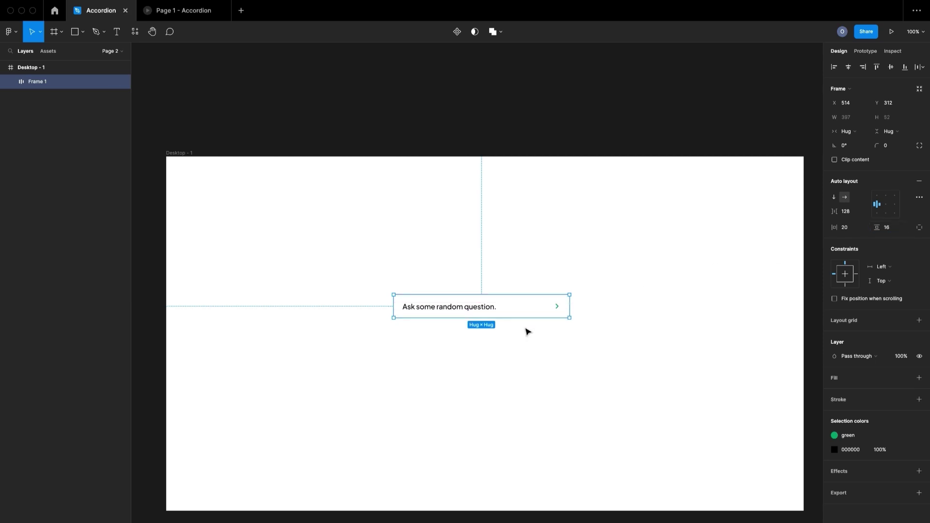
Add a black inside stroke to the question row and round its corners to 6.
left_click(919, 399)
left_click(886, 145)
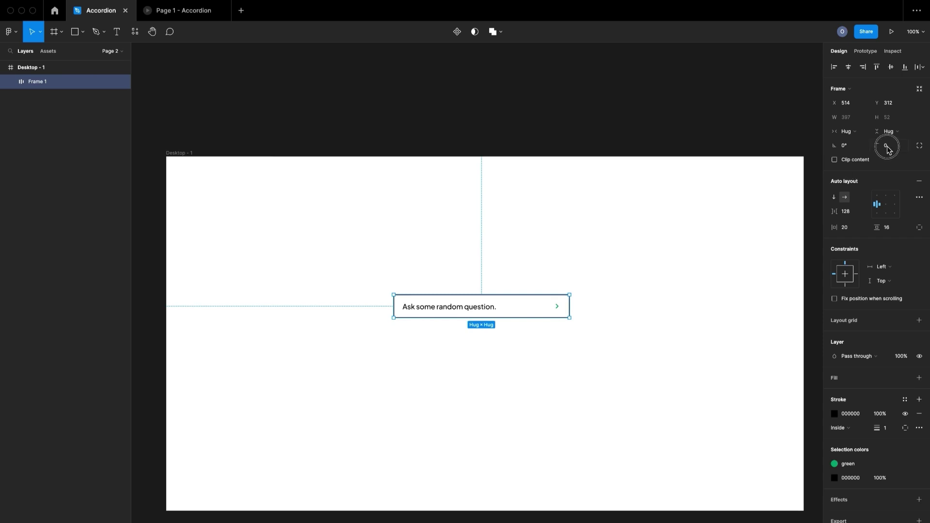
type("6")
left_click(623, 326)
scroll(578, 335, "up", 5)
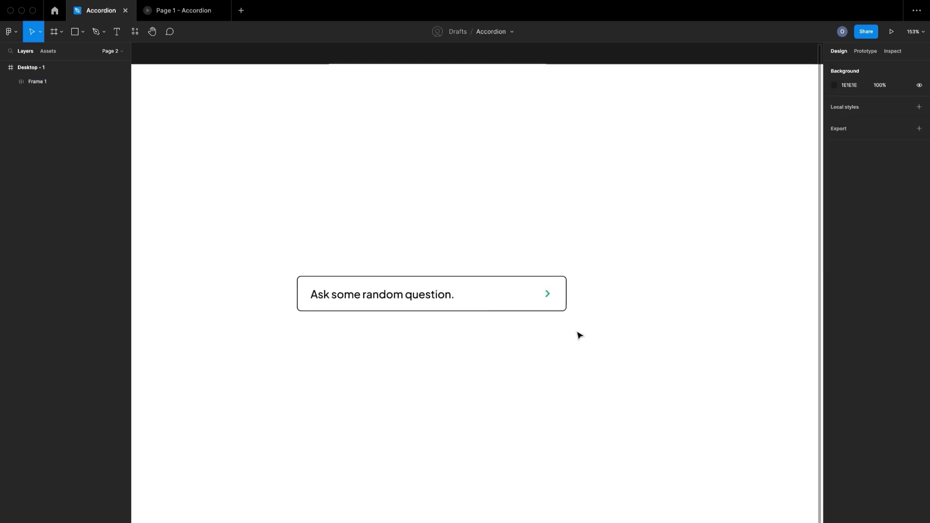
scroll(578, 334, "left", 2)
scroll(578, 335, "up", 1)
left_click(557, 311)
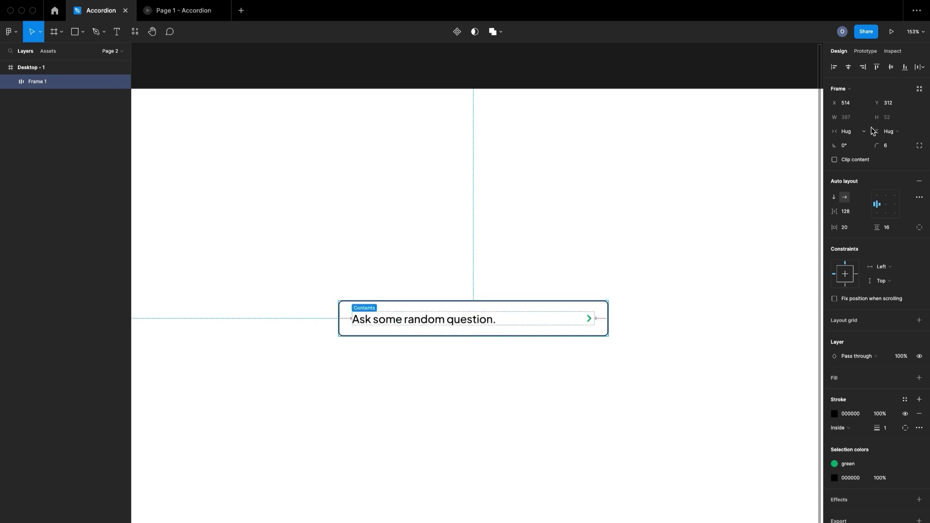
Switch the row's width from Hug contents to Fixed width at 397.
left_click(849, 131)
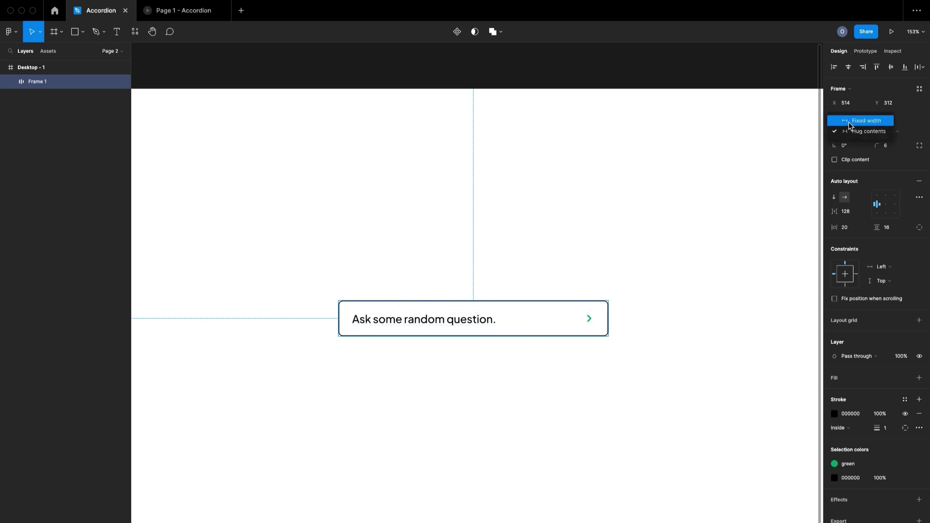
left_click(867, 121)
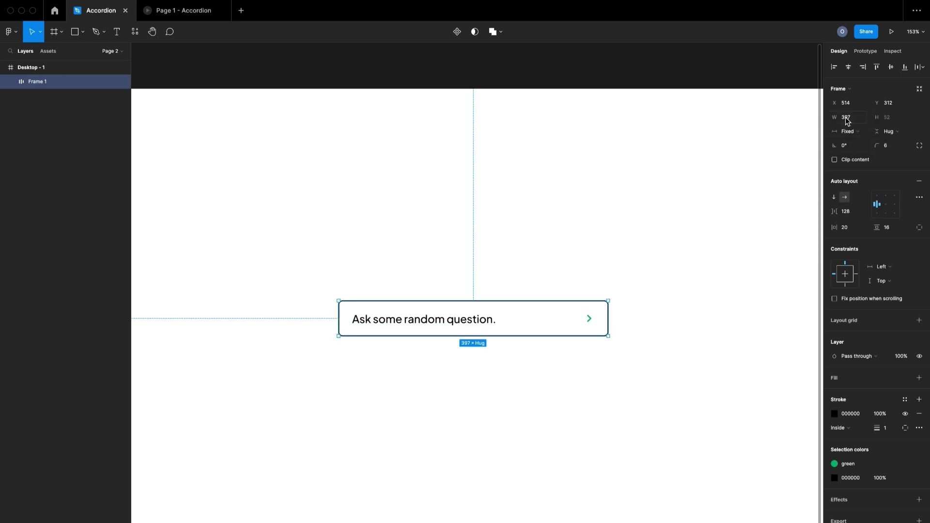
left_click(849, 135)
left_click(850, 131)
double_click(454, 322)
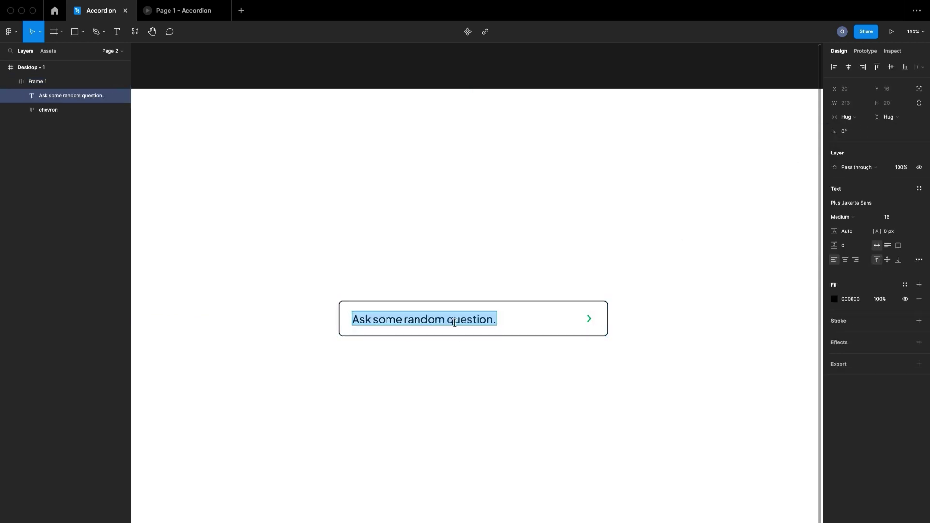
type("hfjhnkdn")
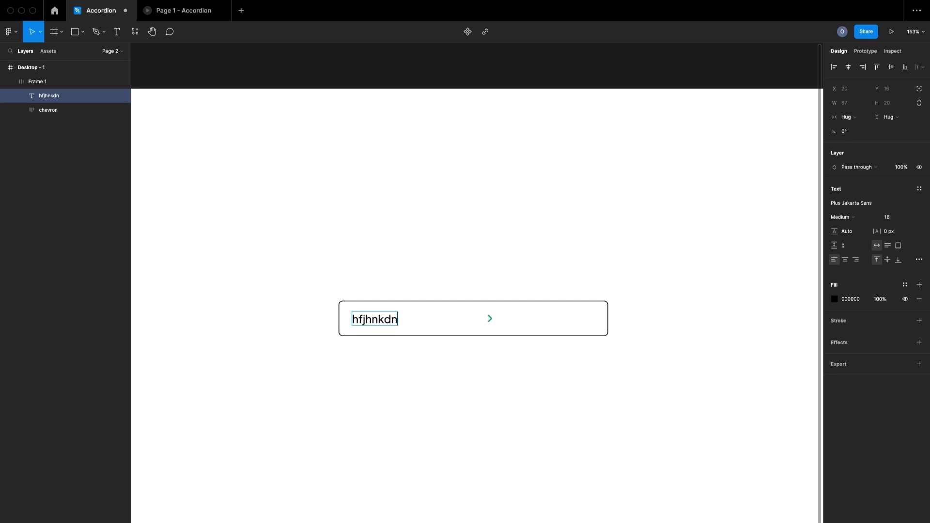
left_click(542, 306)
key("ctrl+z")
key("ctrl+z")
key("Escape")
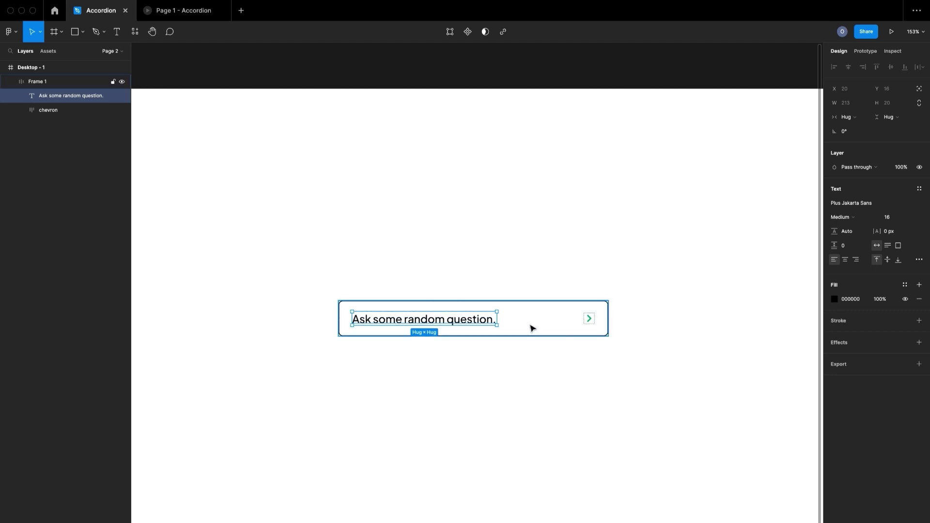
key("Escape")
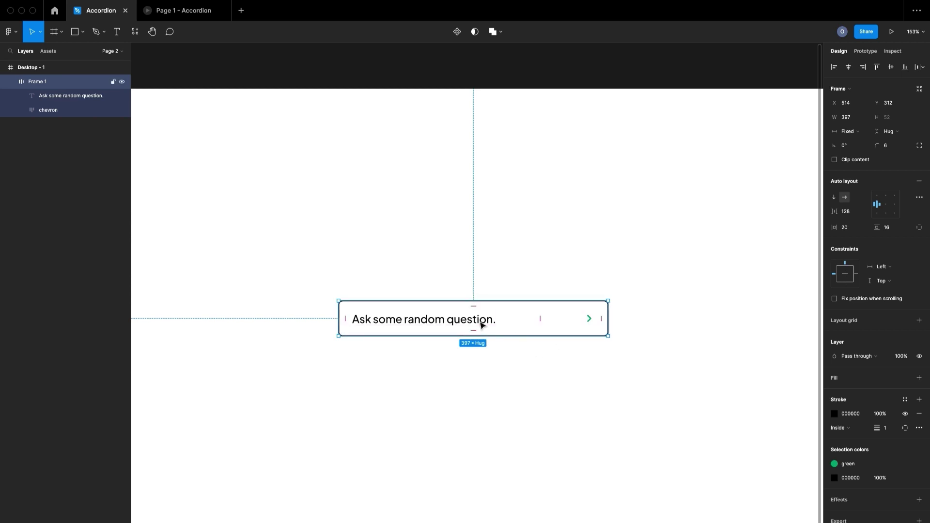
Duplicate the question row below the original and copy the answer paragraph from Page 1.
left_click_drag(482, 325, 482, 373)
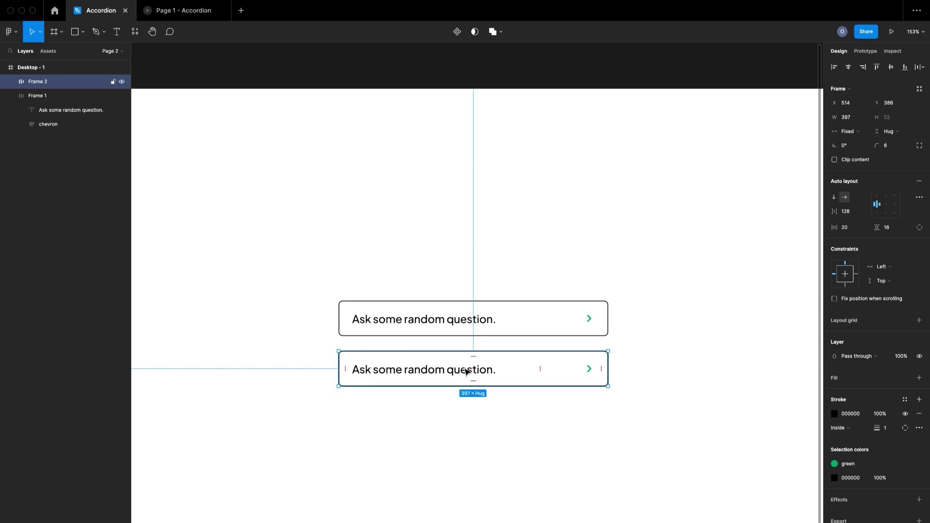
left_click(110, 51)
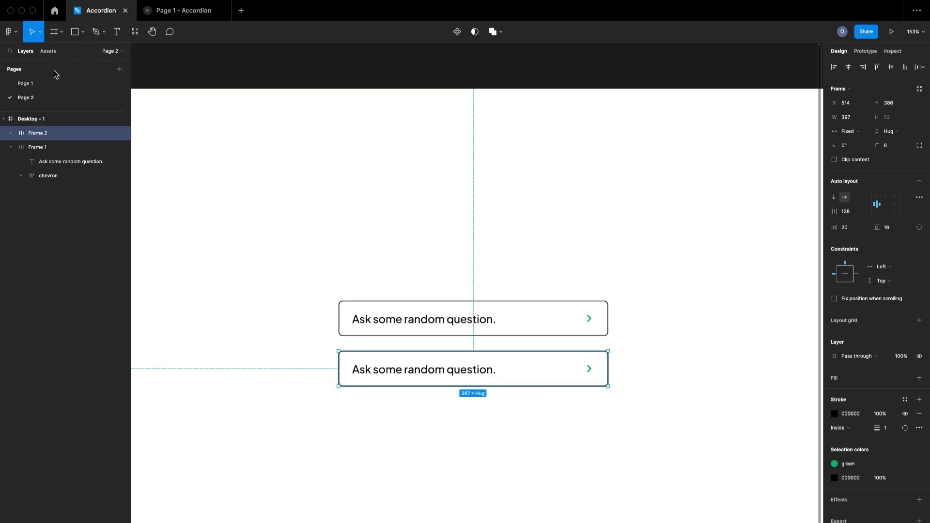
left_click(25, 83)
double_click(402, 286)
double_click(405, 290)
triple_click(404, 289)
key("Escape")
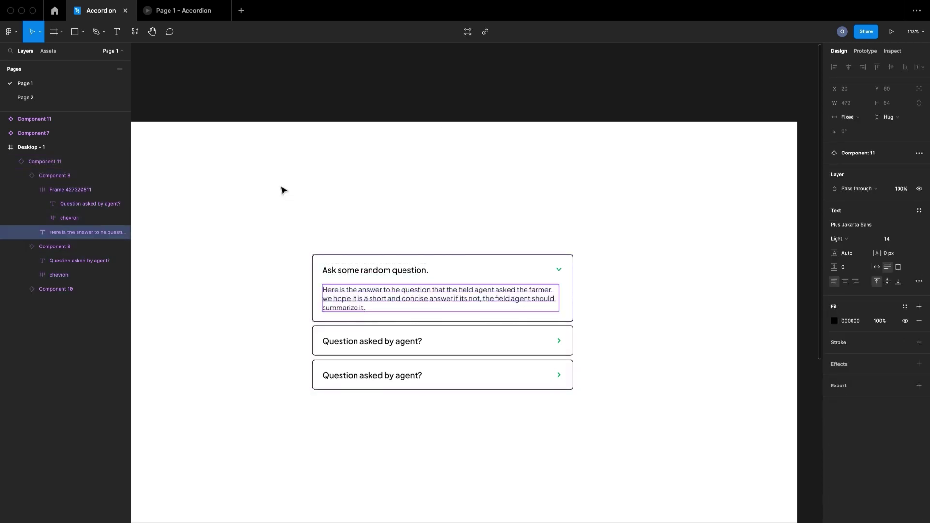
left_click(50, 97)
left_click(118, 51)
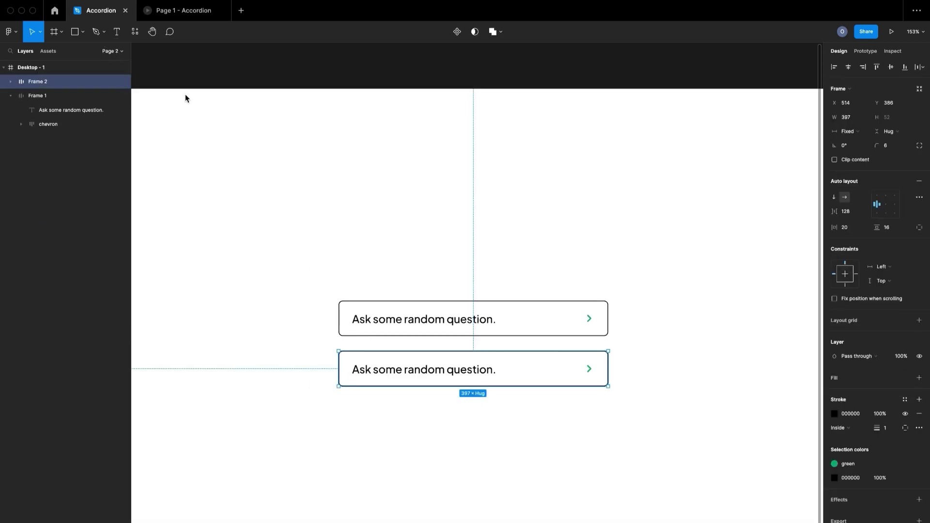
left_click(486, 455)
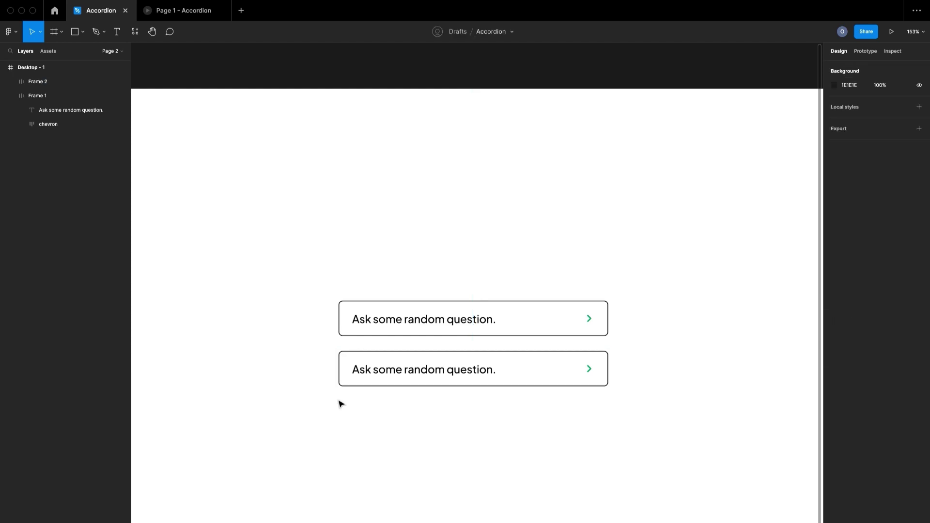
Paste the answer paragraph below the rows and narrow it to wrap at about 322 px.
key("t")
left_click(326, 427)
key("super+v")
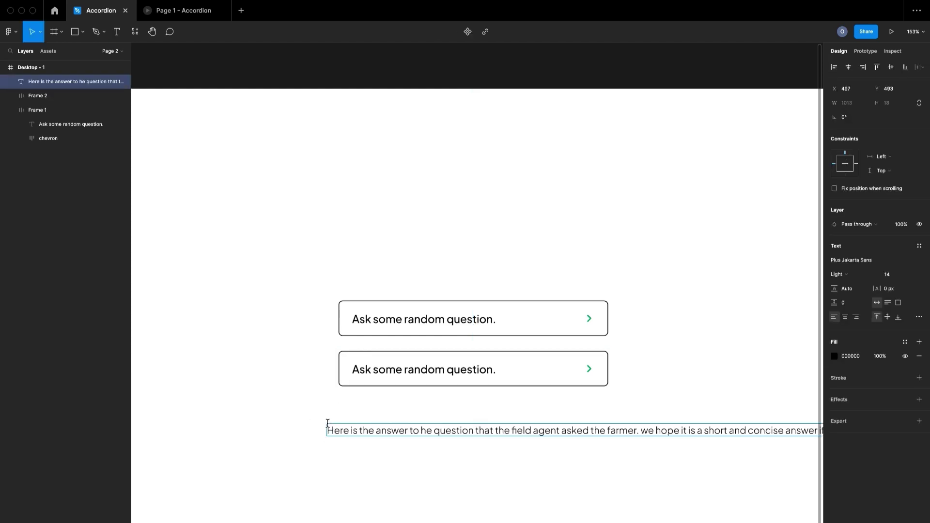
scroll(420, 468, "down", 5)
left_click(529, 469)
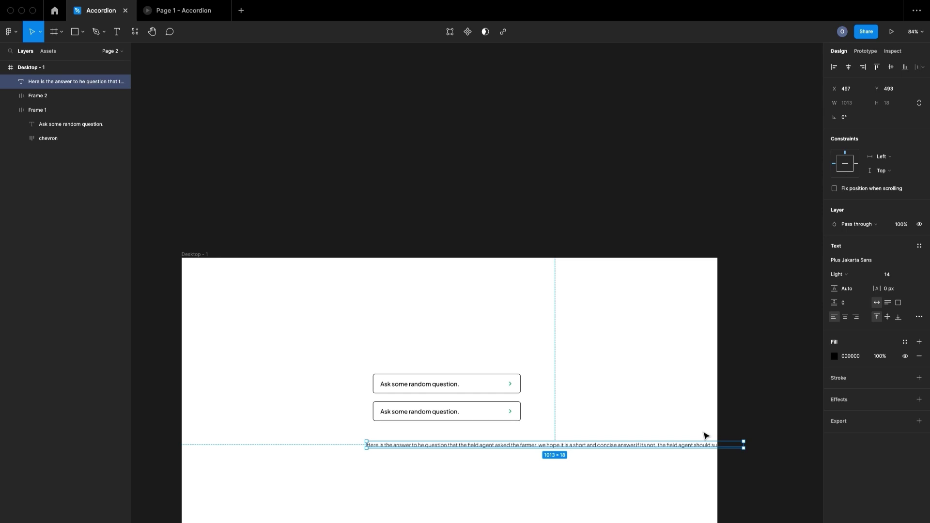
left_click_drag(747, 443, 488, 448)
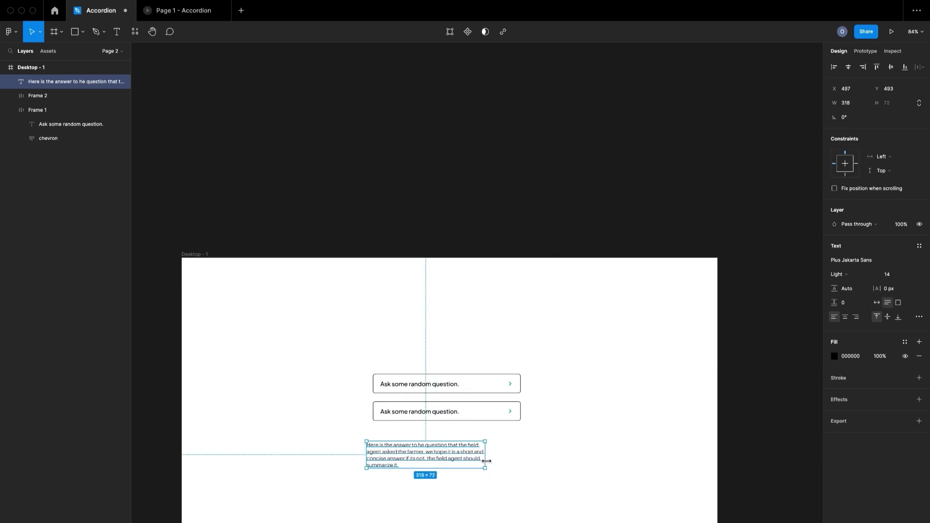
left_click(555, 452)
Remove the answer paragraph from the canvas and select the second question row.
scroll(555, 452, "up", 5)
scroll(556, 452, "left", 5)
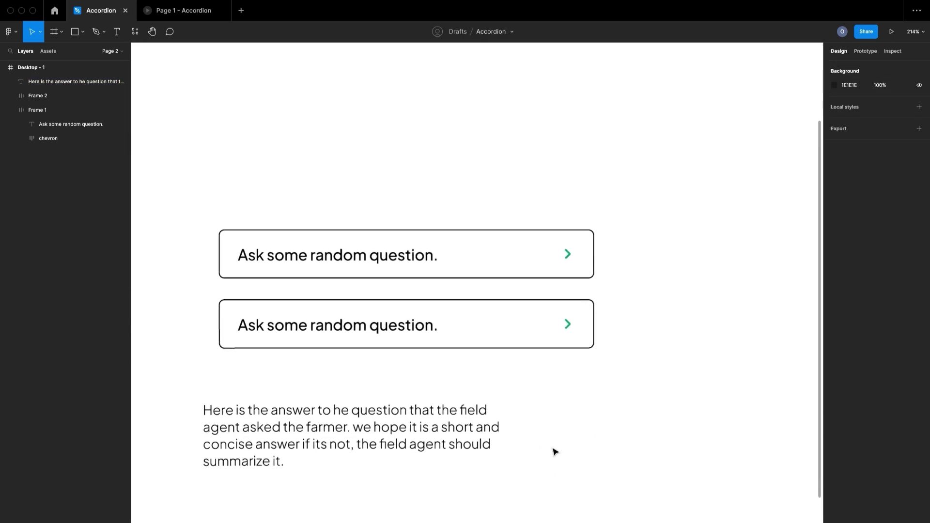
left_click(362, 440)
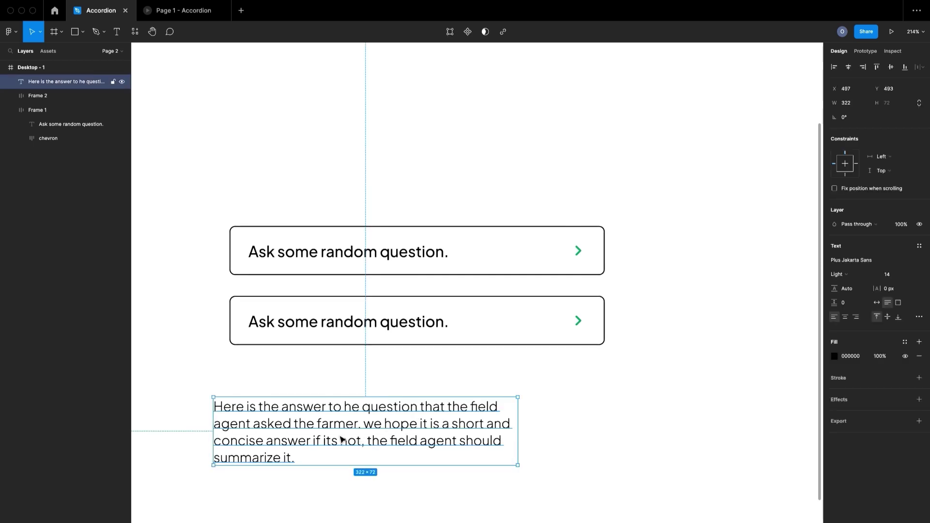
key("BackSpace")
left_click(455, 325)
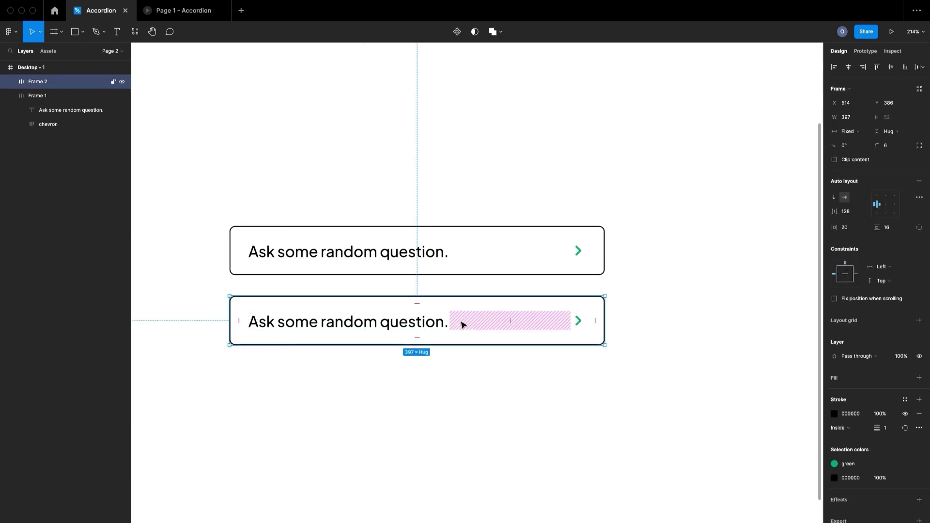
Paste the answer into Frame 2, then delete and undo so it stays outside the row.
key("ctrl+v")
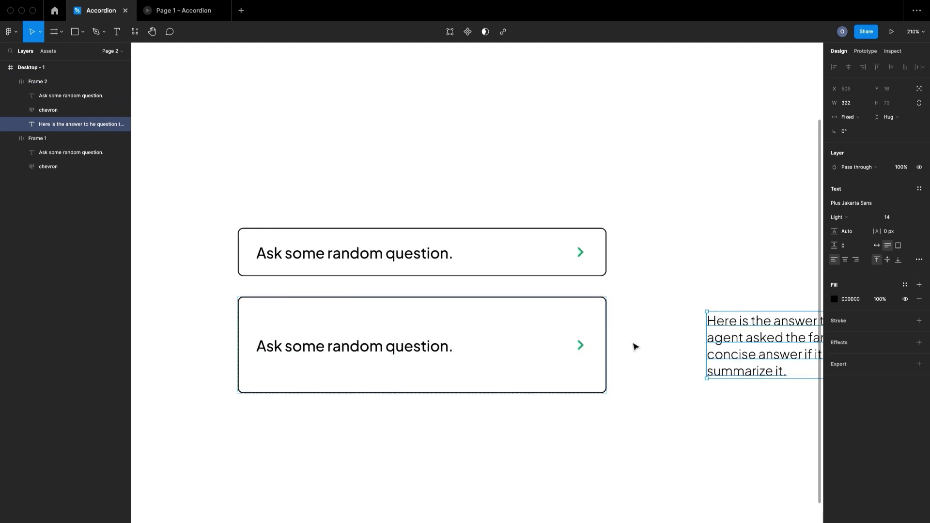
scroll(635, 347, "down", 1)
left_click(521, 339)
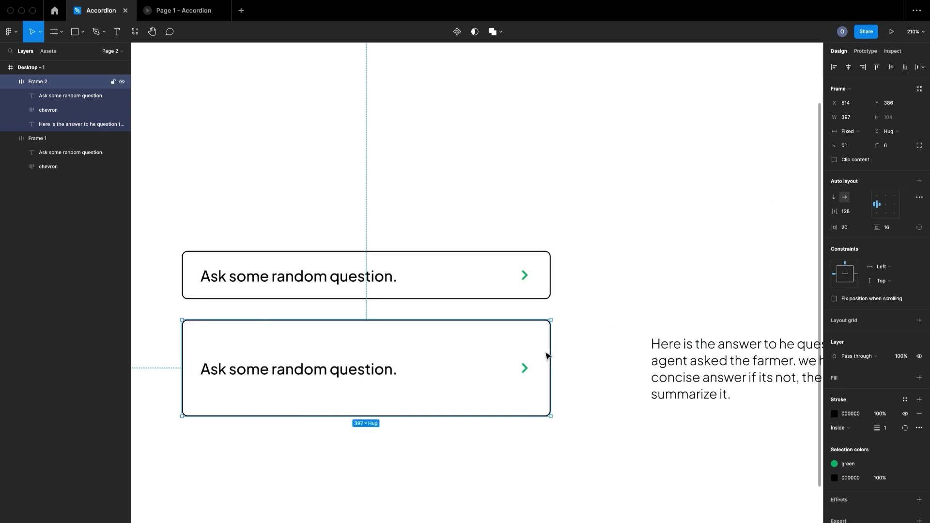
left_click(650, 380)
key("Delete")
key("ctrl+z")
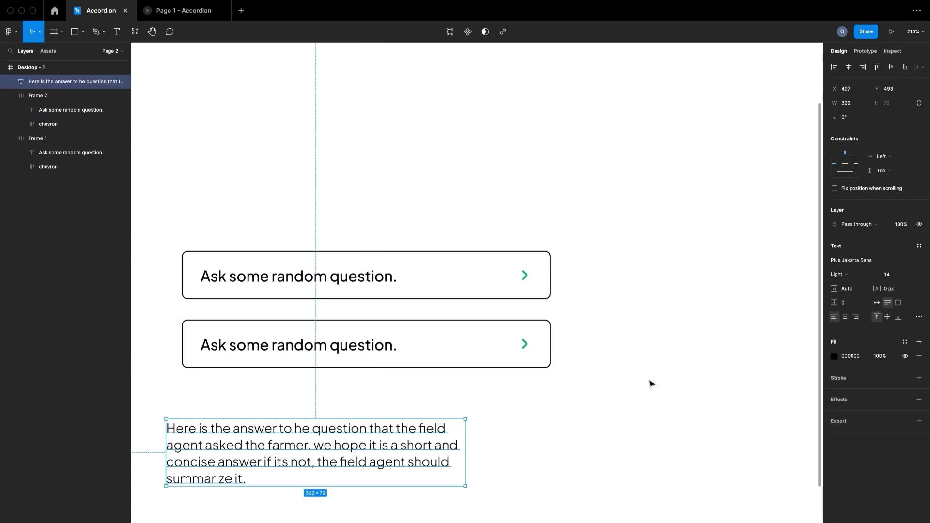
Delete the second question row, Frame 2.
left_click(422, 348)
scroll(363, 328, "left", 3)
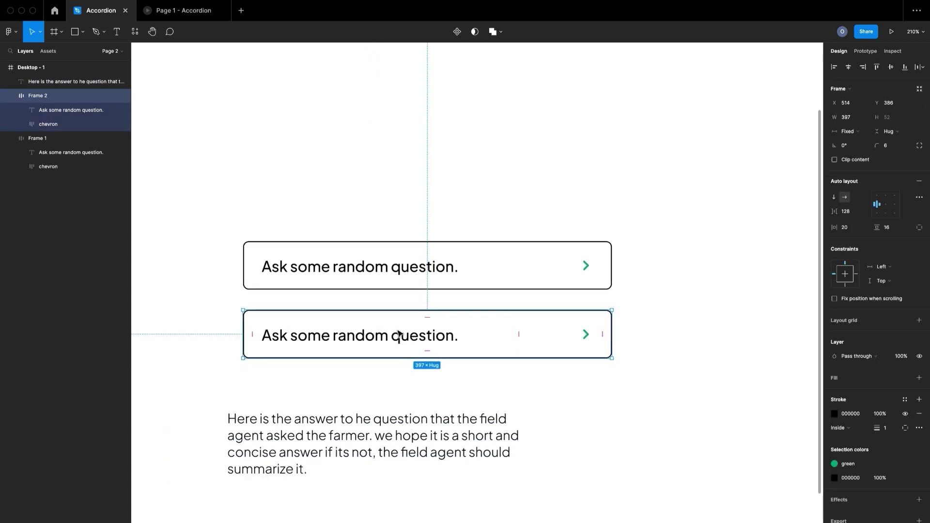
key("Delete")
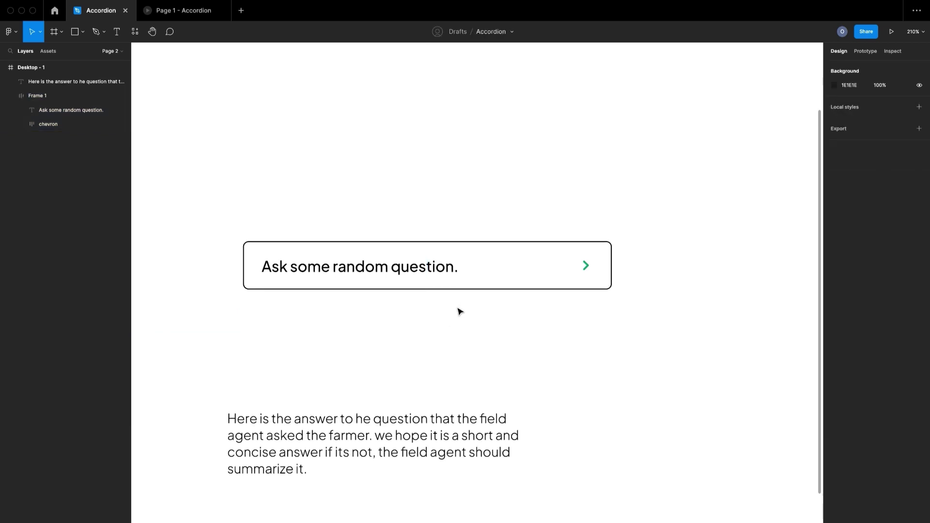
Wrap the question text and chevron into an auto-layout row.
double_click(443, 272)
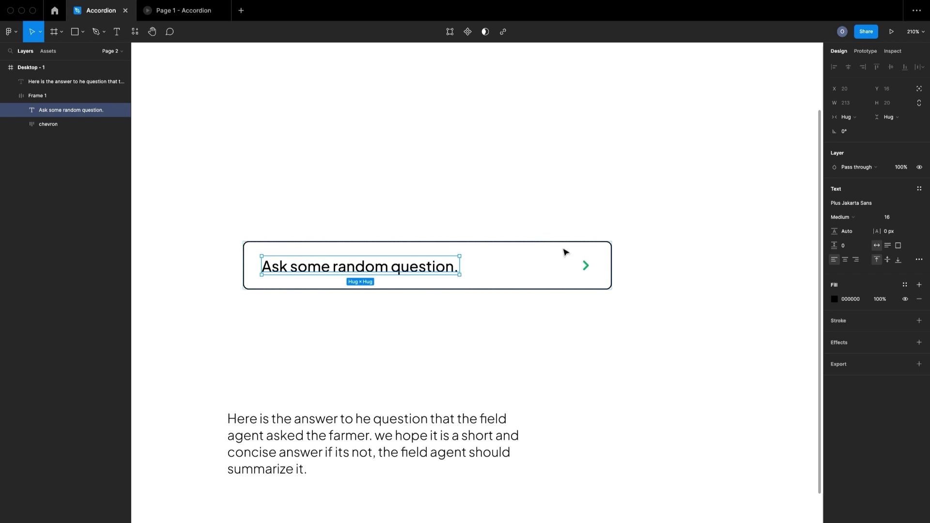
left_click(585, 265, "shift")
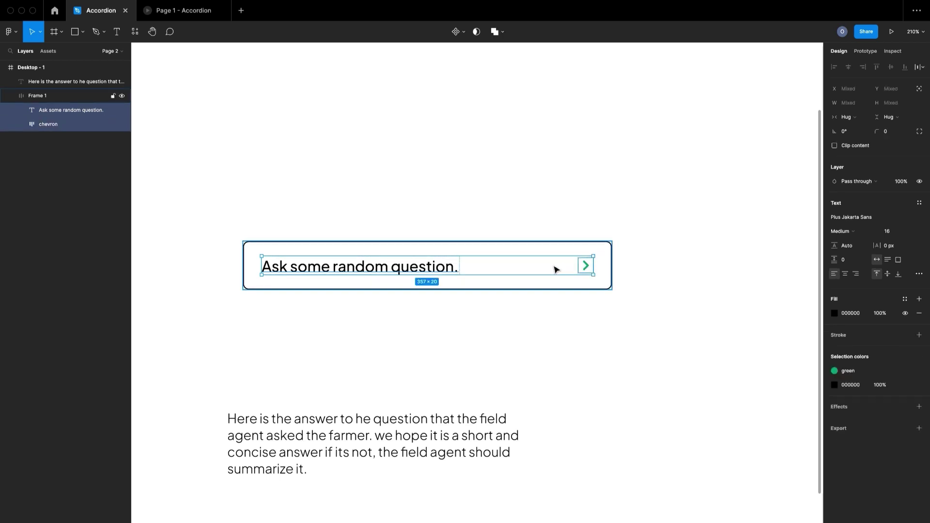
key("shift+a")
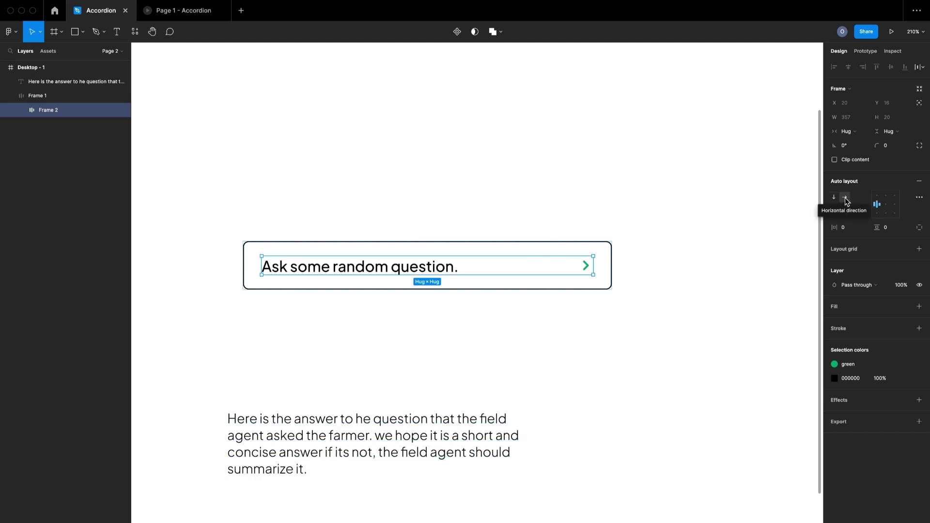
left_click(608, 262)
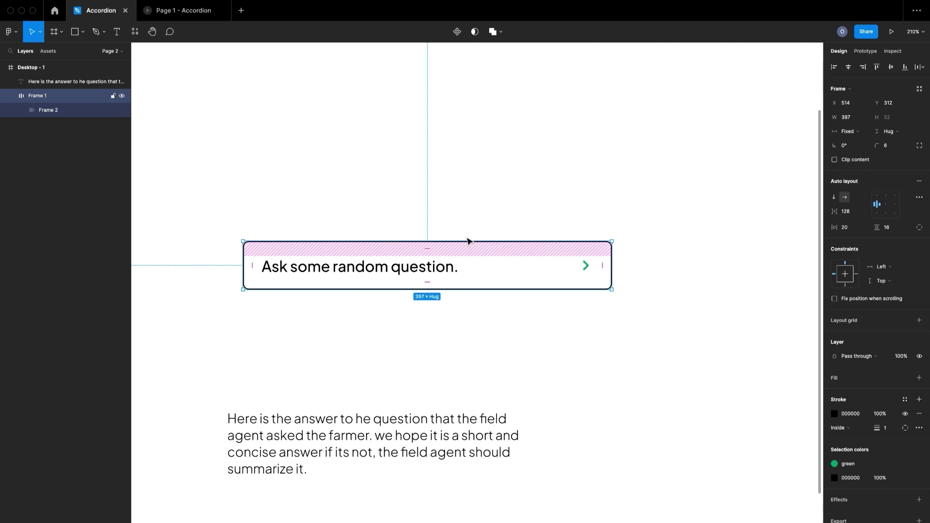
left_click(845, 197)
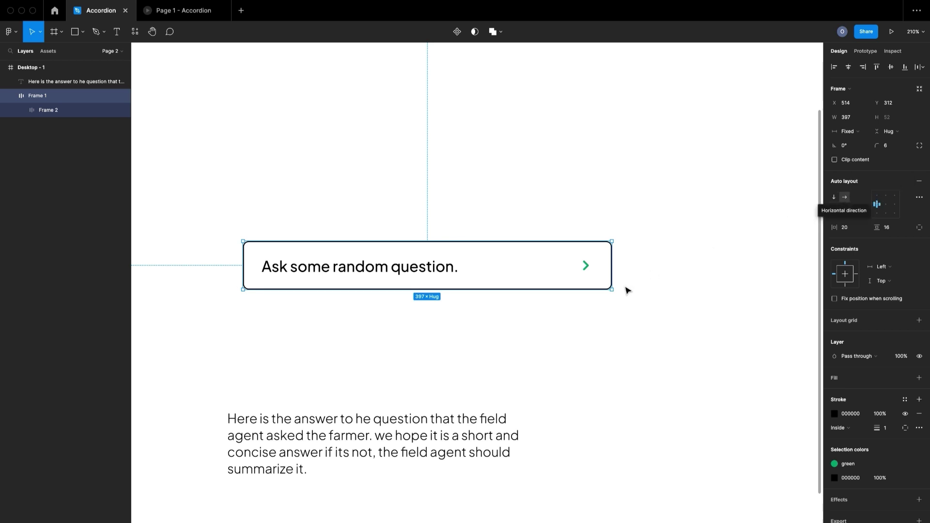
Duplicate the question card below as Frame 2 and remove the answer paragraph.
left_click(437, 434)
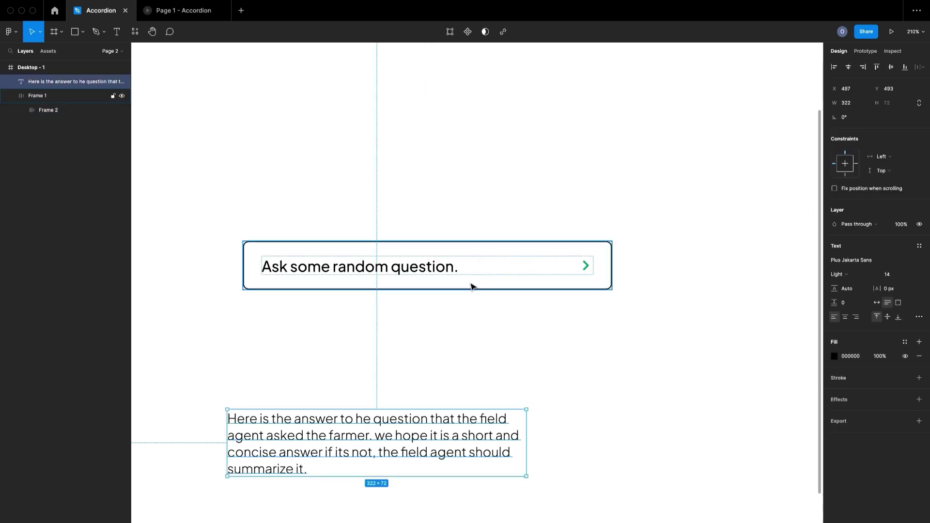
left_click(499, 274)
left_click_drag(499, 274, 480, 374)
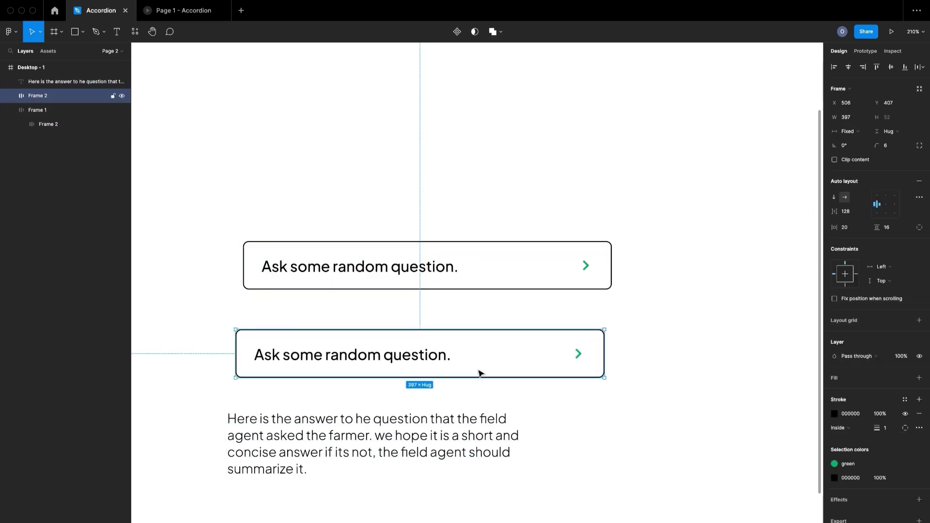
left_click(419, 411)
key("Delete")
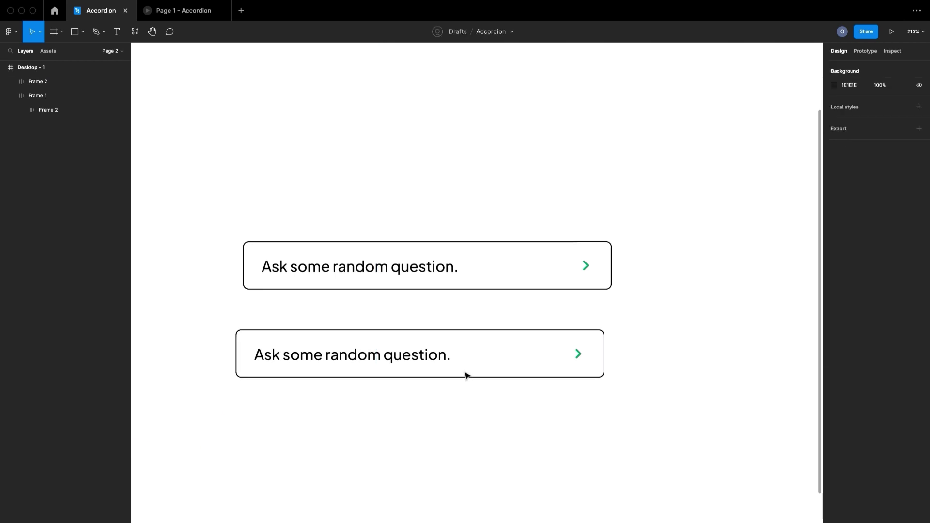
Paste the answer into the lower card, stack it vertically with a 20 px gap, and nudge the card.
left_click(465, 373)
key("ctrl+v")
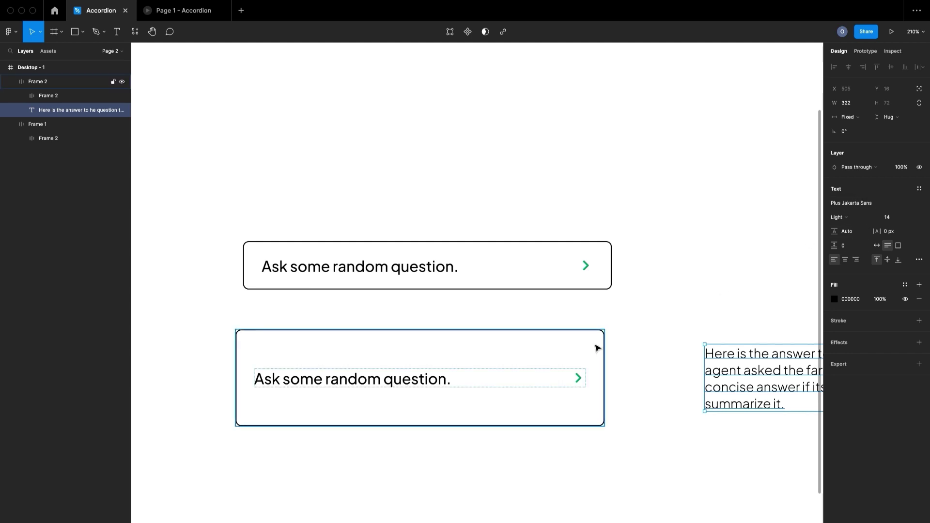
left_click(592, 347)
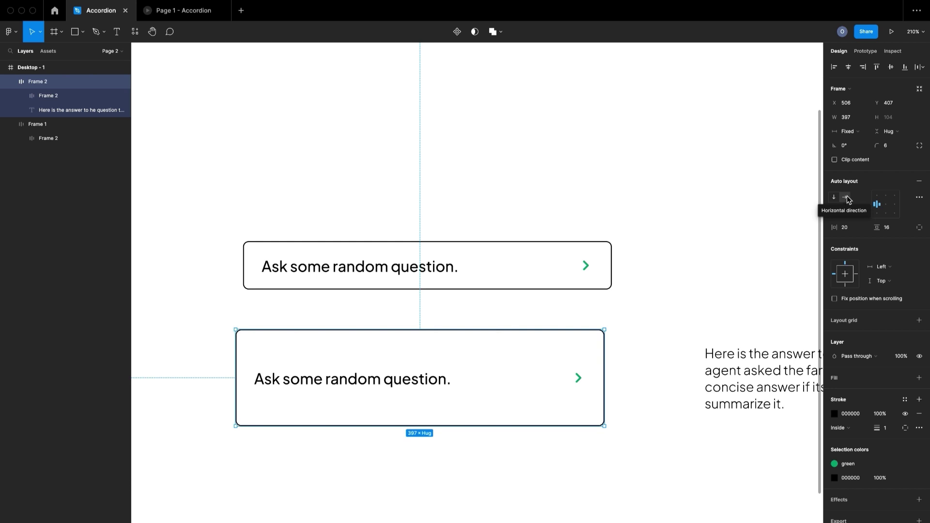
left_click(834, 198)
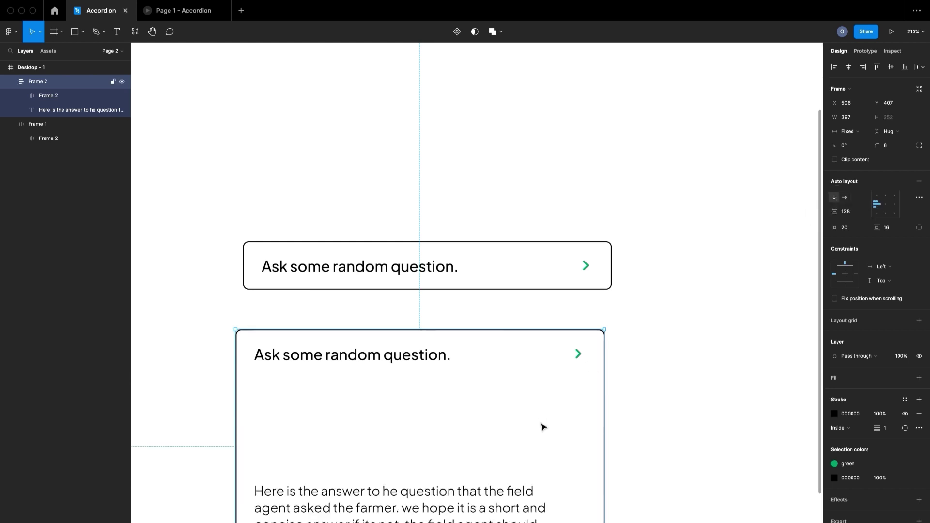
mouse_move(408, 391)
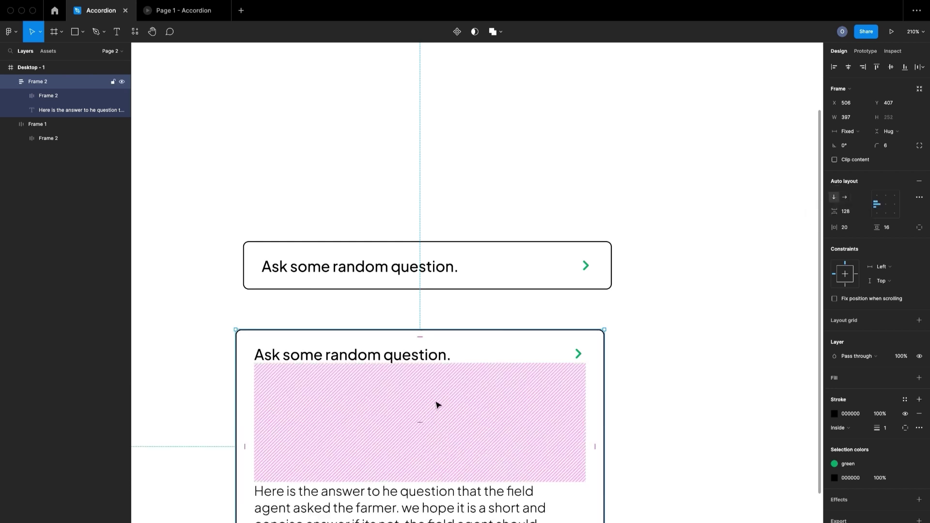
left_click(858, 218)
type("20")
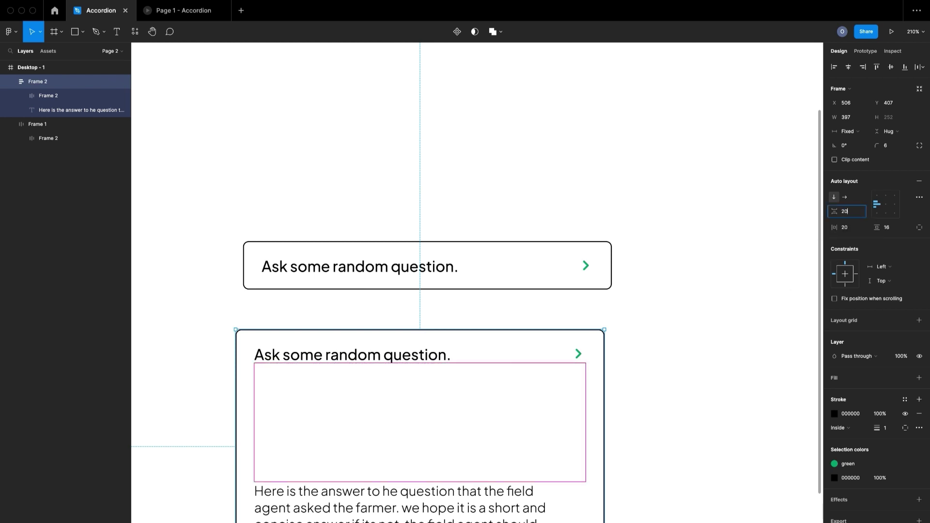
key("Return")
mouse_move(459, 404)
left_mouse_down()
mouse_move(475, 402)
mouse_move(464, 392)
left_mouse_up()
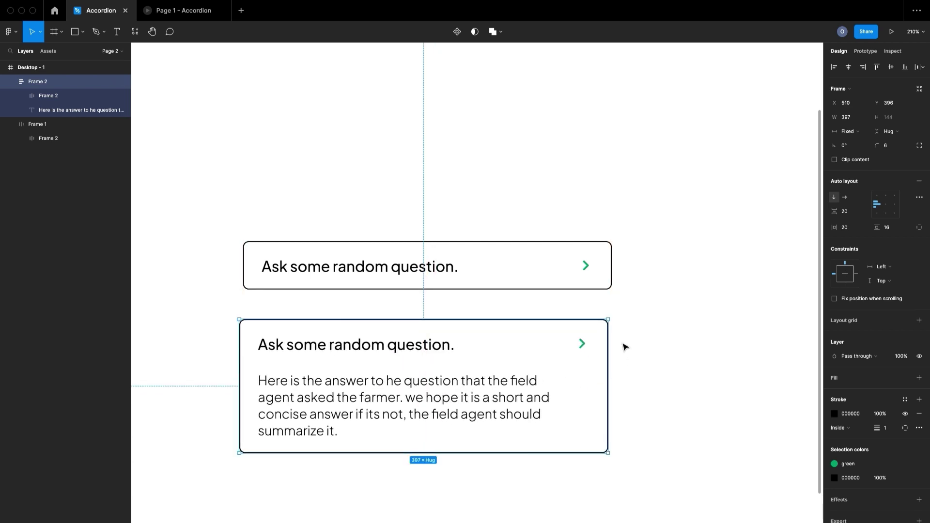
Undo an accidental retyping of the upper card's question title.
double_click(419, 266)
double_click(418, 267)
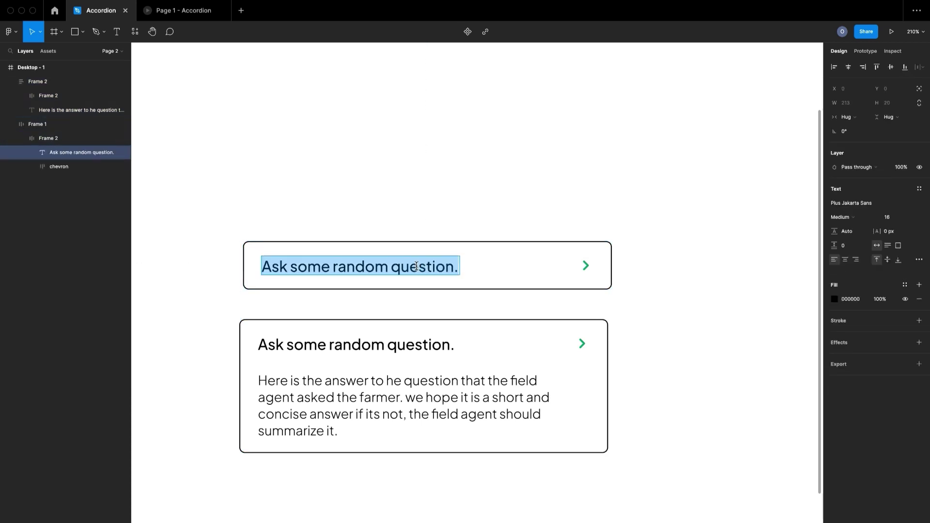
type("jdnjv")
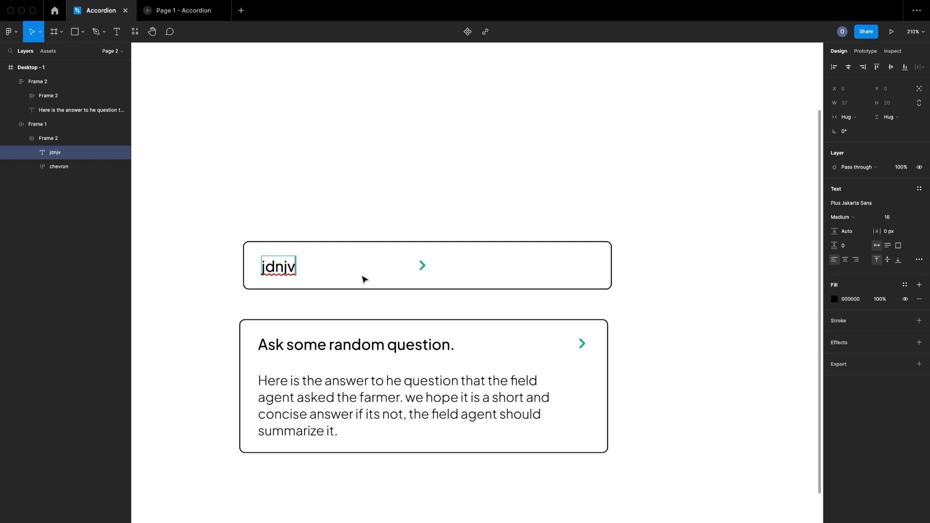
key("super+z")
key("Escape")
left_click(546, 182)
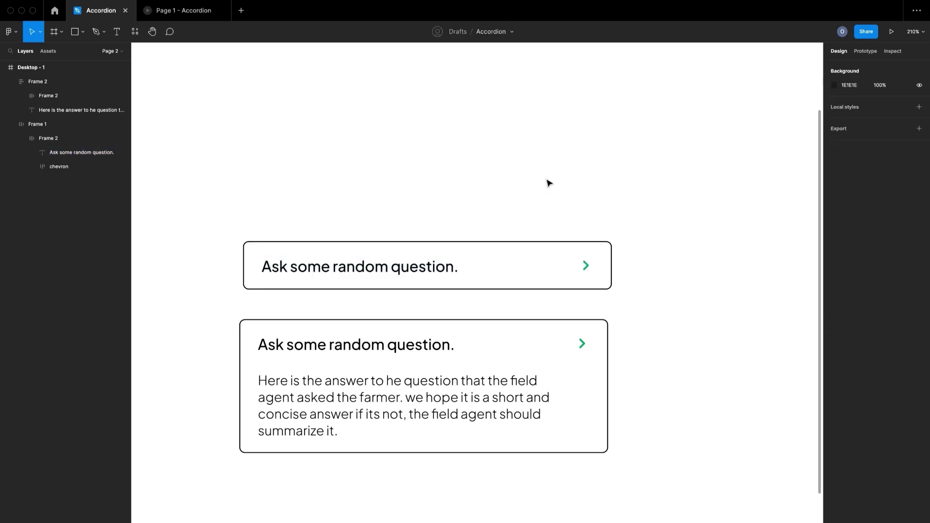
Set the lower card's question row spacing to Space between, pushing question and chevron apart.
double_click(447, 273)
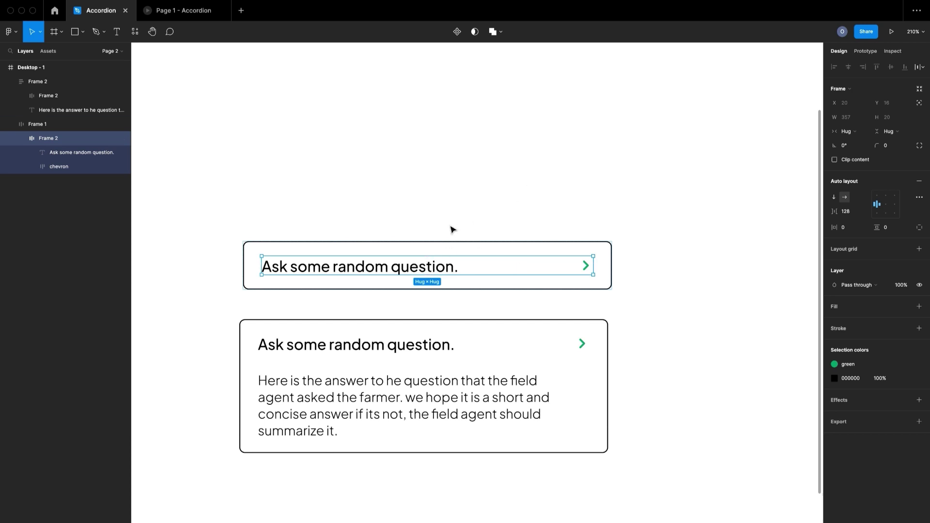
left_click(919, 198)
left_click(802, 273)
left_click(779, 286)
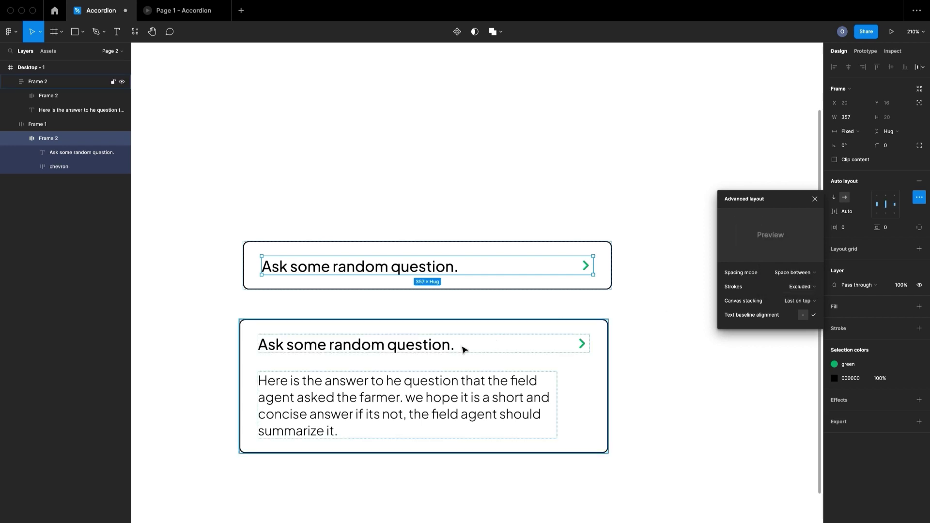
left_click(394, 350)
left_click(395, 351)
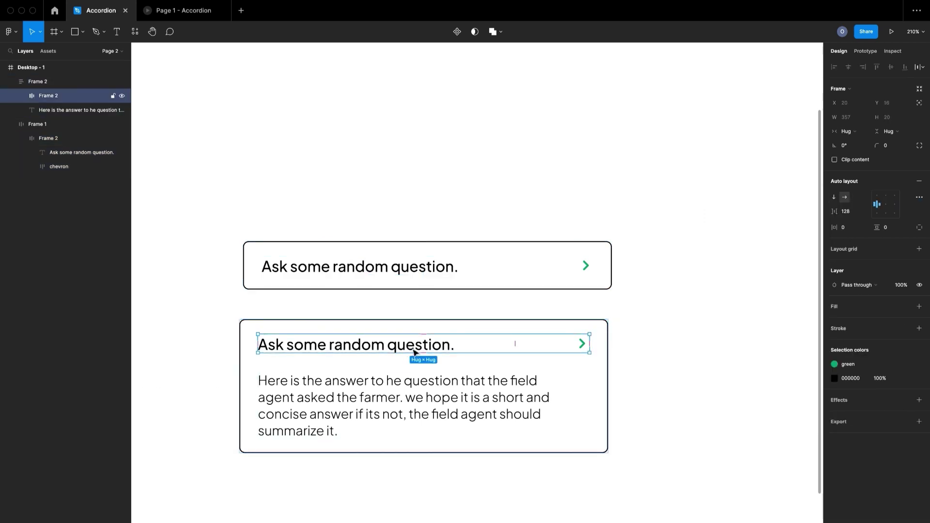
left_click(919, 198)
left_click(811, 278)
left_click(802, 285)
left_click(667, 310)
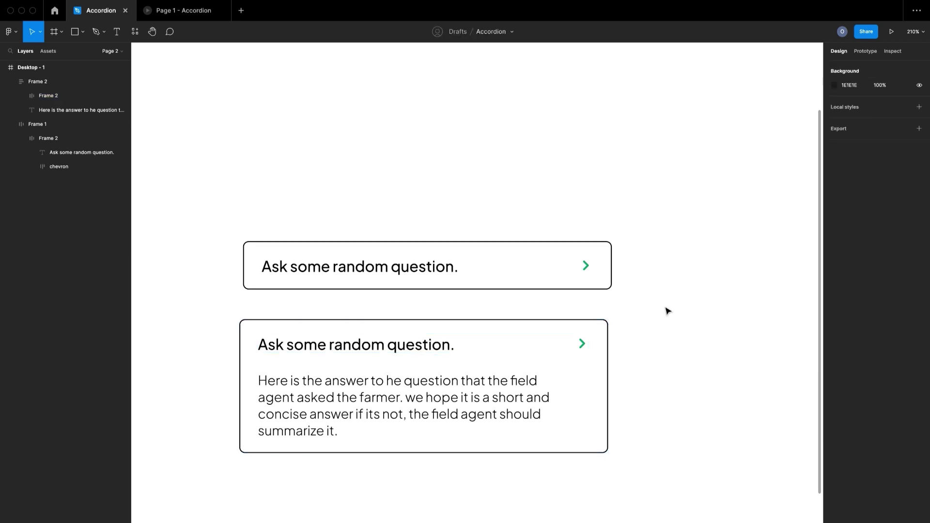
Undo another accidental edit to the upper card's title text.
left_click(415, 265)
left_click(407, 266)
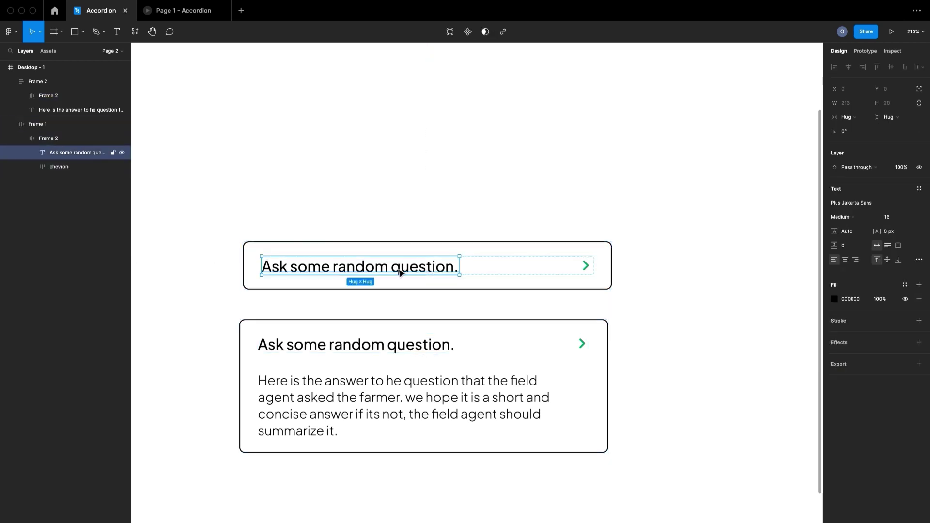
double_click(396, 266)
type("bhhfbjh")
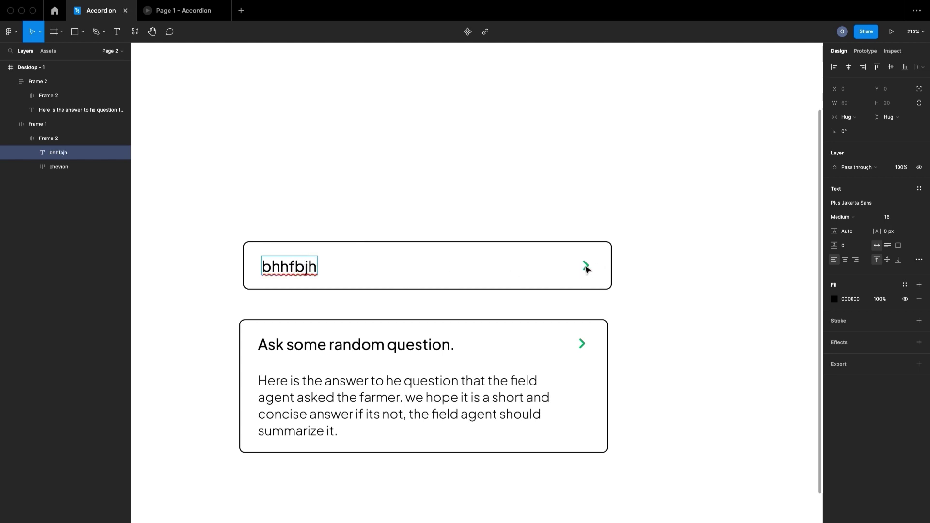
key("ctrl+z")
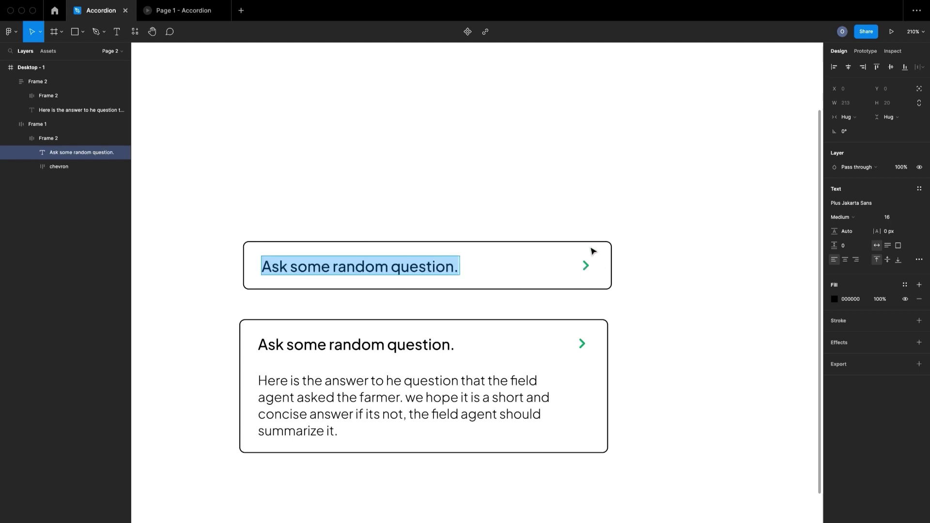
key("Escape")
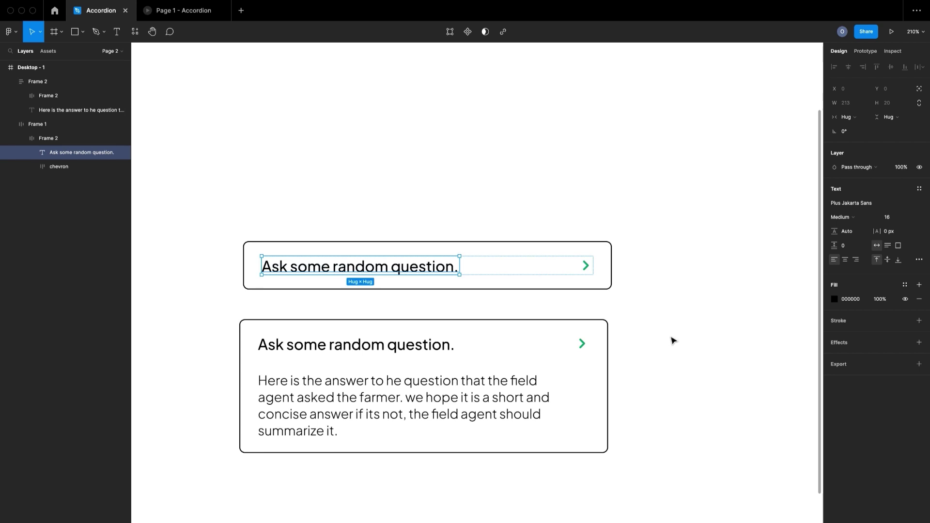
Give the answer paragraph a fixed 357-px width with hug height.
left_click(524, 410)
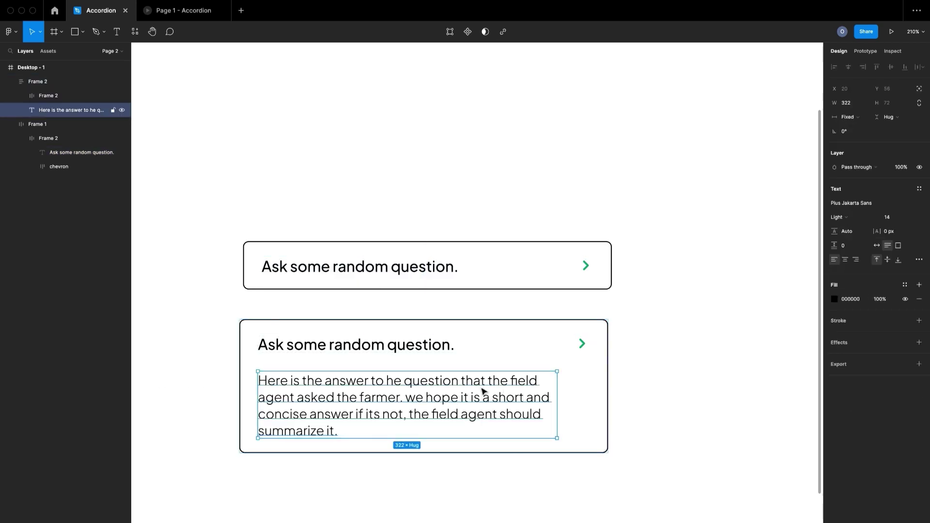
left_click(436, 348)
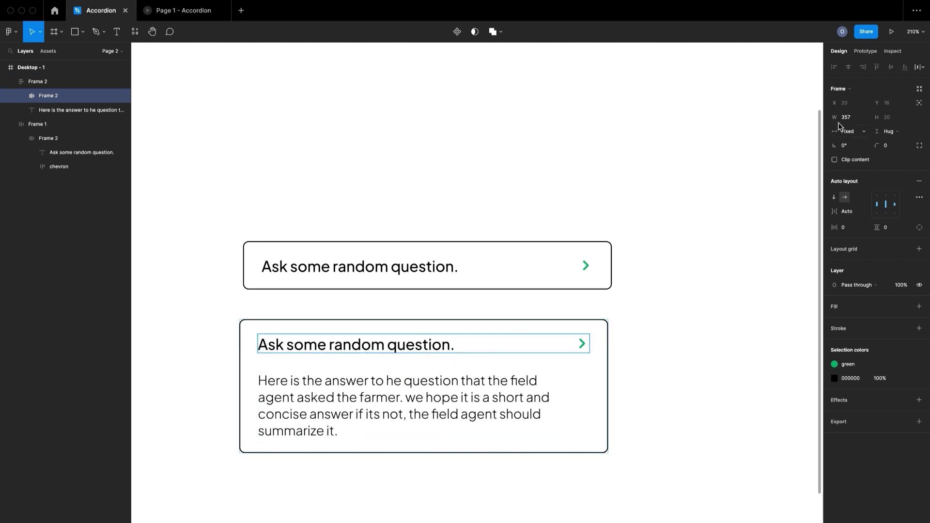
left_click(465, 410)
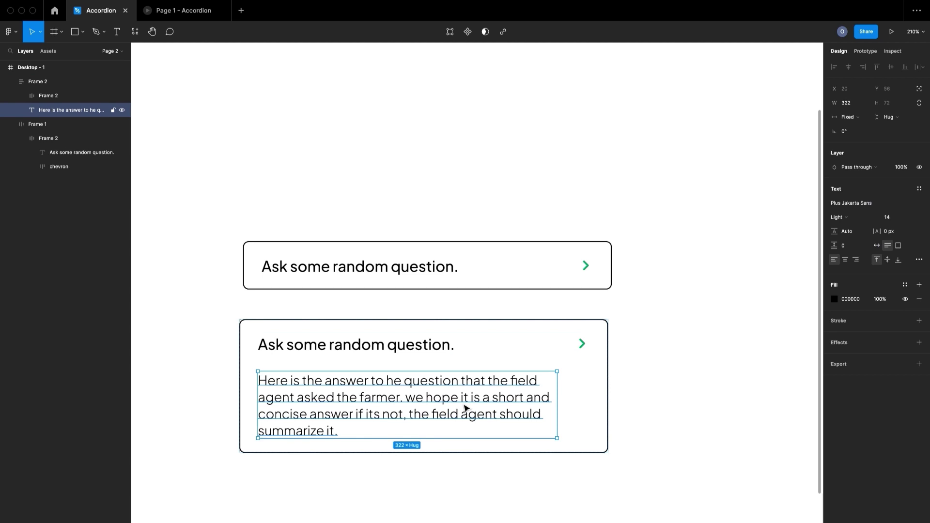
left_click(847, 103)
type("357")
key("Return")
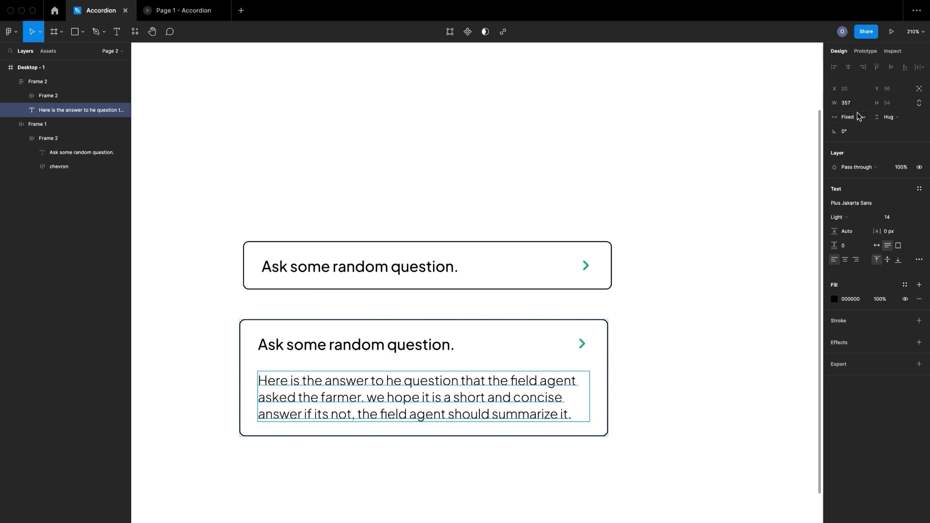
left_click(854, 121)
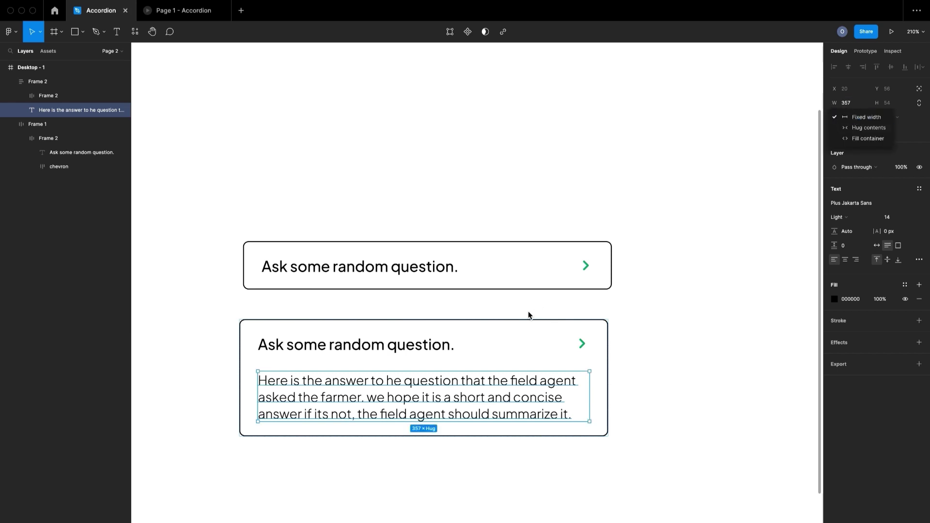
left_click(910, 133)
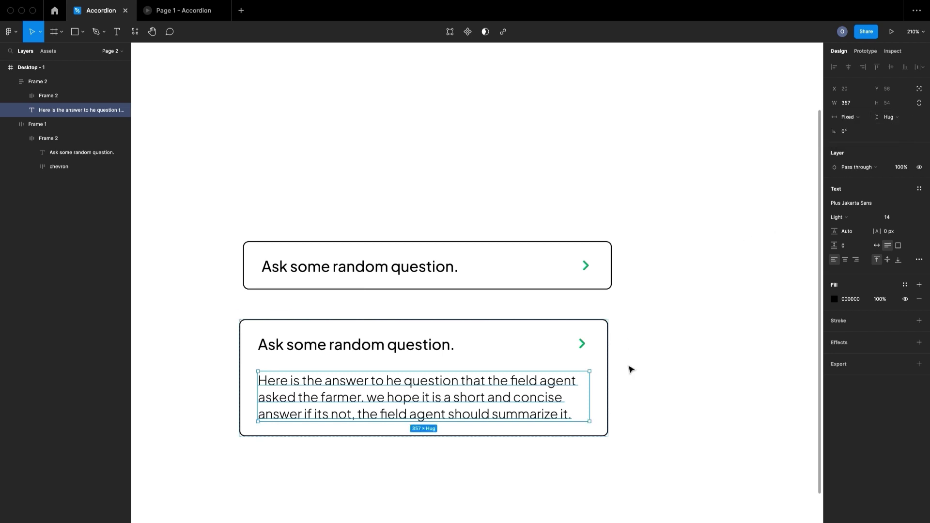
left_click(528, 415)
Trim the answer text to end at 'it is a short and', removing the stray test letters.
double_click(528, 414)
left_click(577, 413)
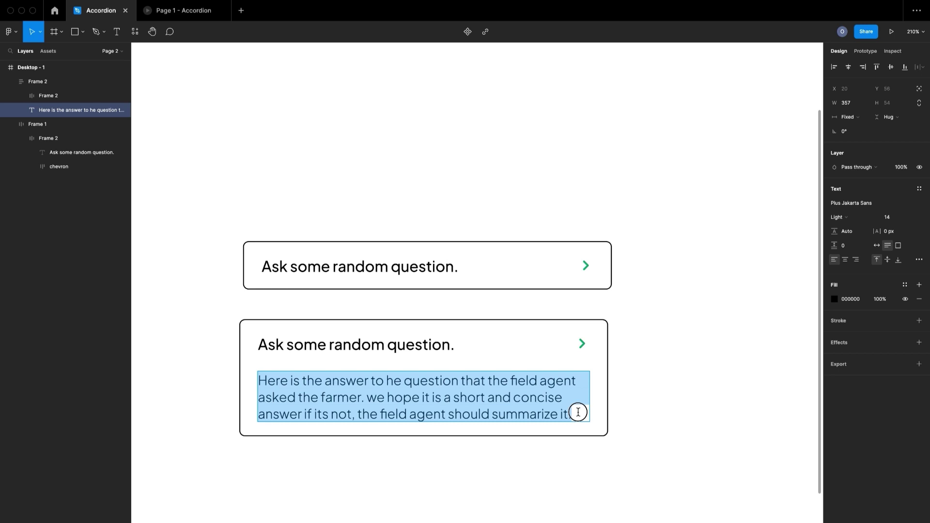
left_click(565, 414)
left_click(563, 397, "shift")
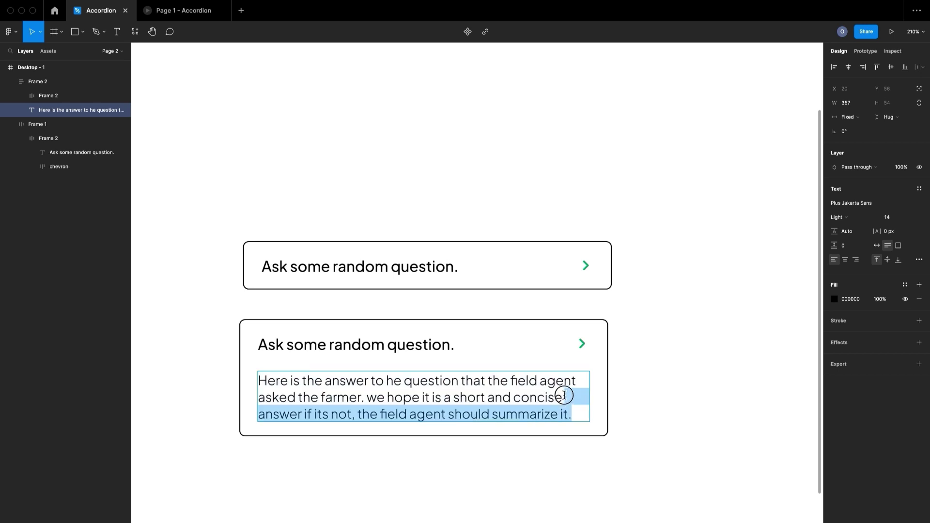
key("BackSpace")
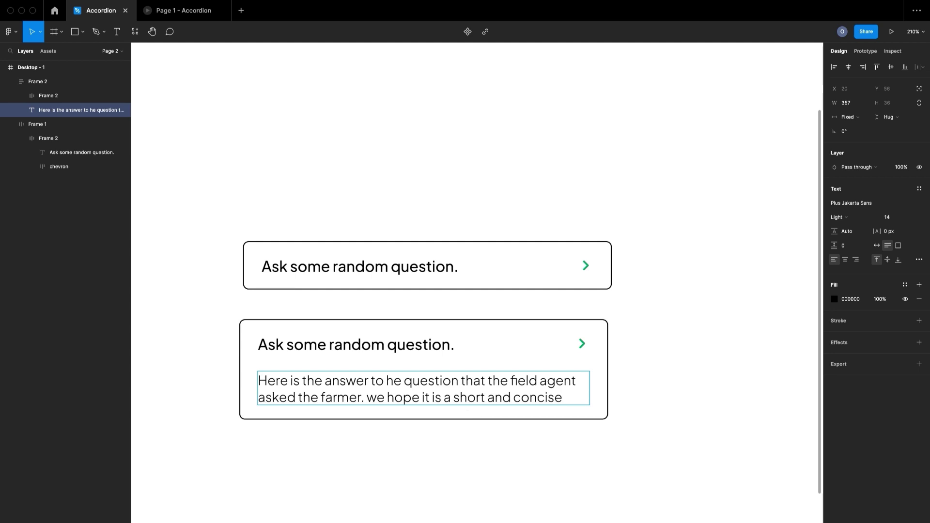
type("jhbhjvbsbhjkavhj")
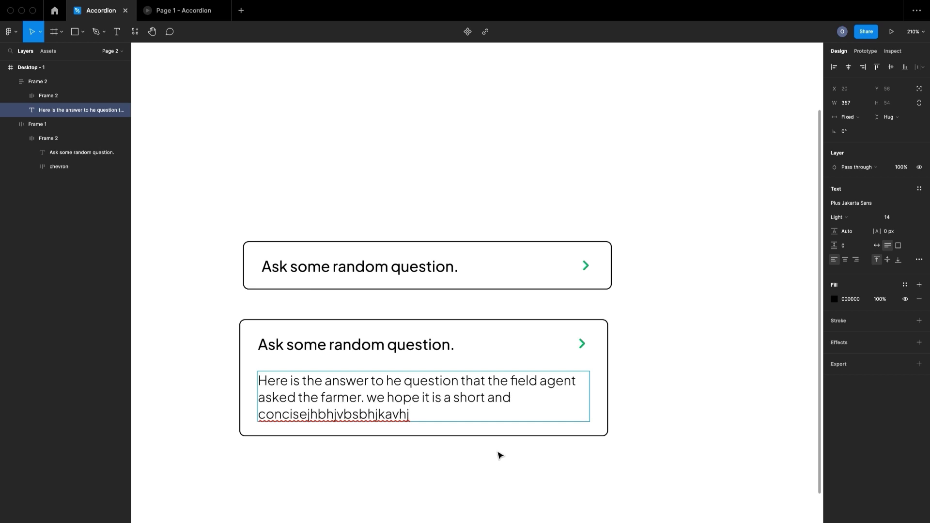
left_click(535, 398, "shift")
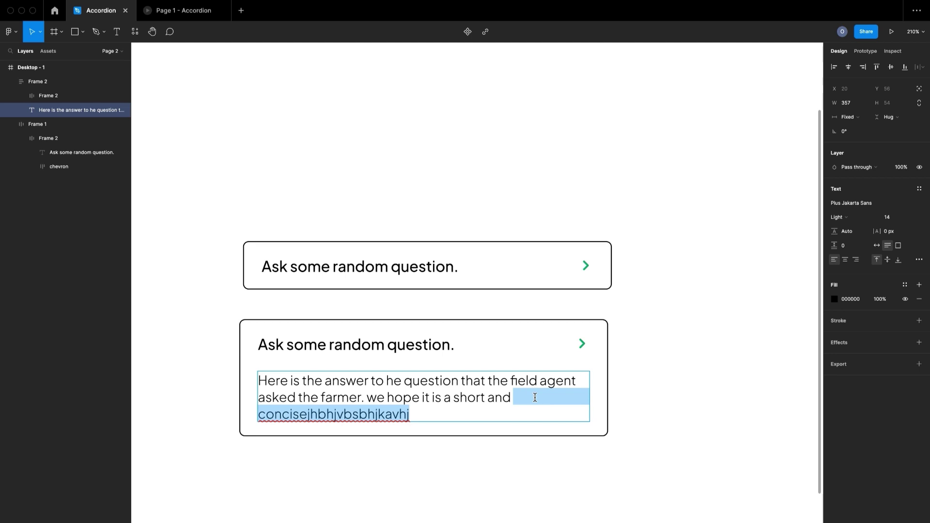
key("BackSpace")
left_click(639, 428)
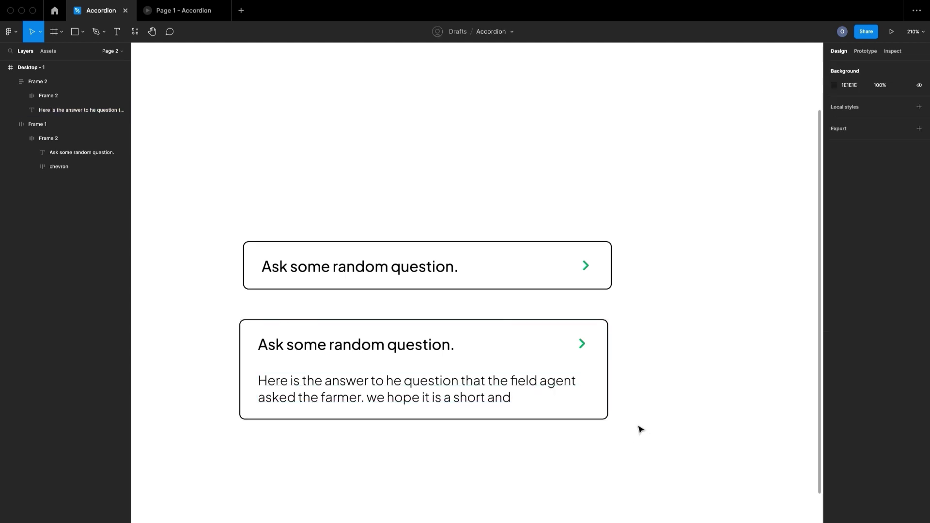
left_click(454, 285)
Move the expanded card, Frame 2, directly under the collapsed Frame 1.
left_click(461, 365)
left_click(459, 260)
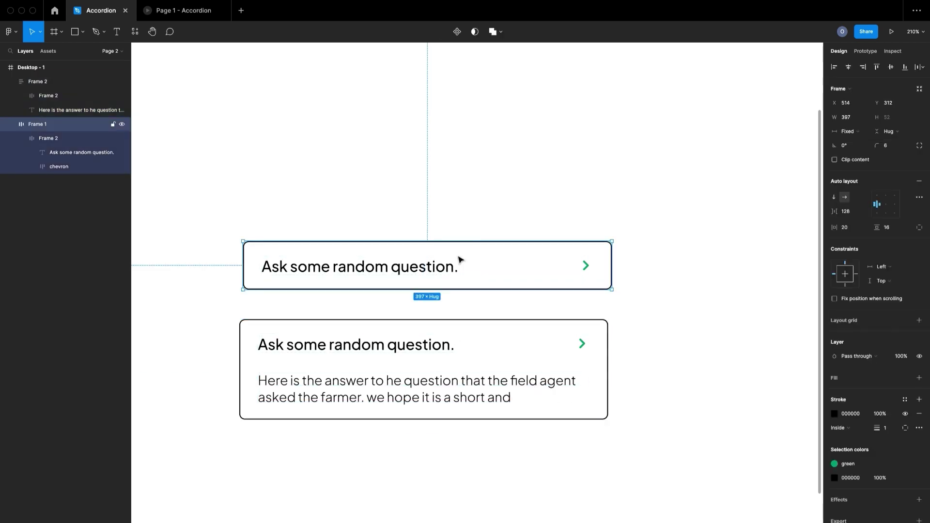
scroll(460, 260, "down", 1)
scroll(459, 256, "down", 5)
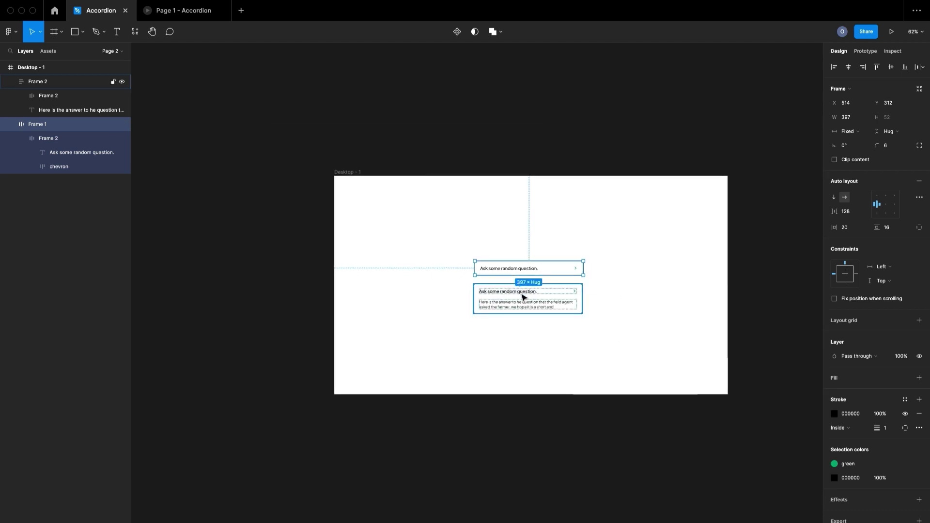
scroll(522, 295, "up", 3)
left_click_drag(524, 297, 535, 292)
Combine both cards into a component set, Component 1, with variants Frame 1 and Frame 2.
mouse_move(378, 189)
left_mouse_down()
mouse_move(823, 486)
mouse_move(710, 410)
left_mouse_up()
left_click(458, 32)
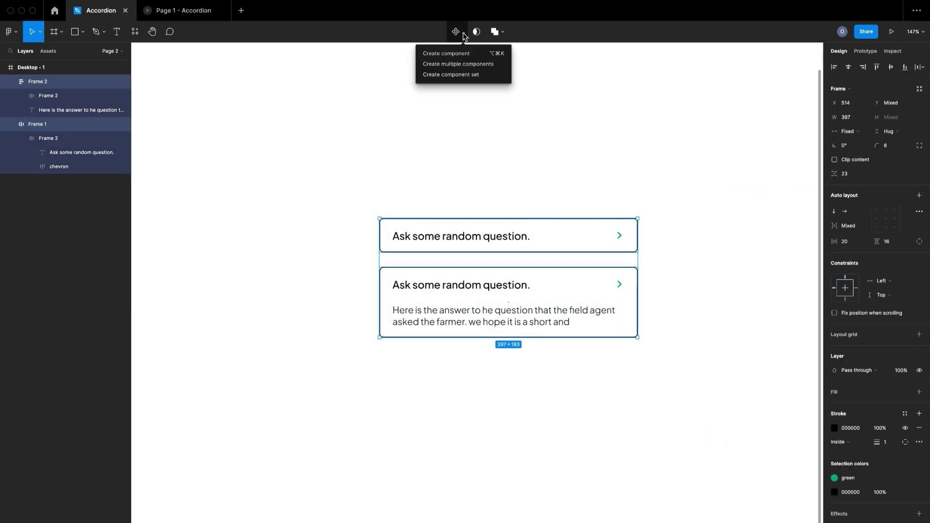
left_click(450, 75)
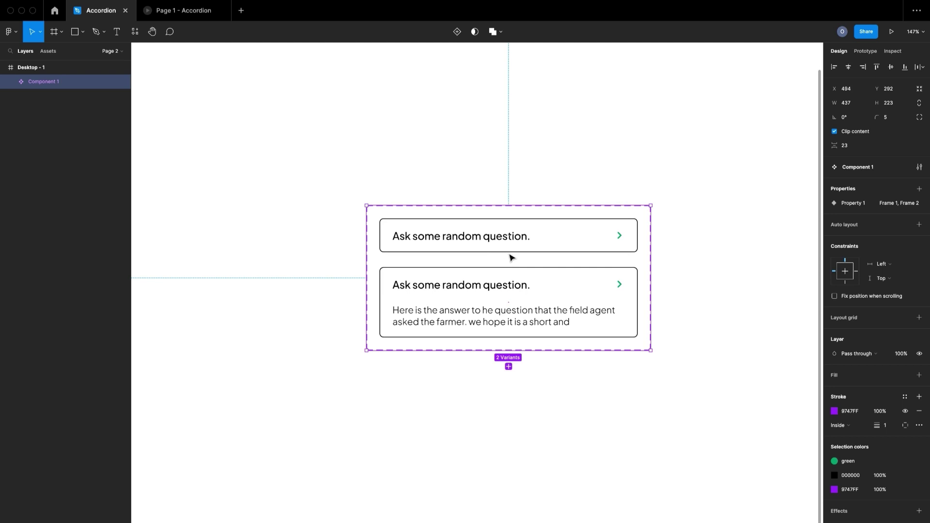
scroll(509, 257, "up", 3)
scroll(509, 257, "up", 2)
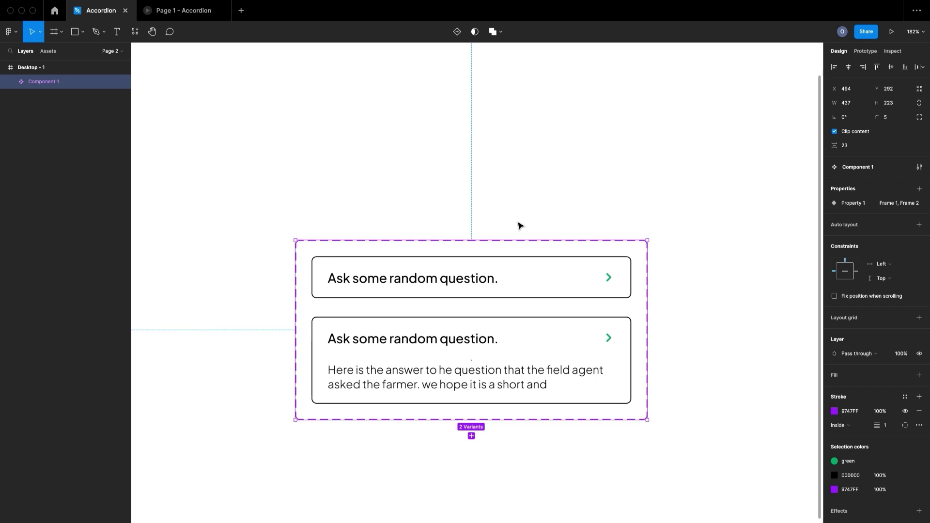
Select the question title text layer inside the collapsed variant.
double_click(440, 283)
left_click(433, 279)
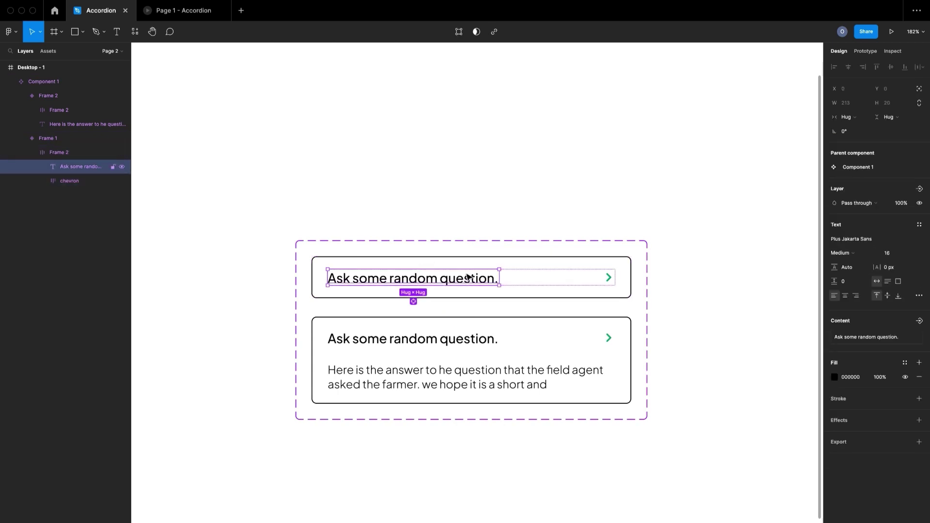
left_click(420, 356)
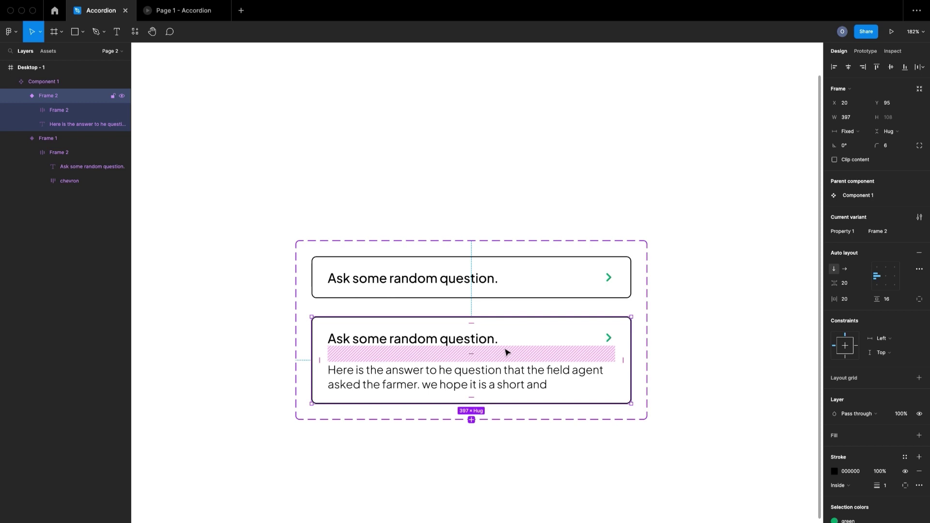
left_click(408, 284)
double_click(407, 285)
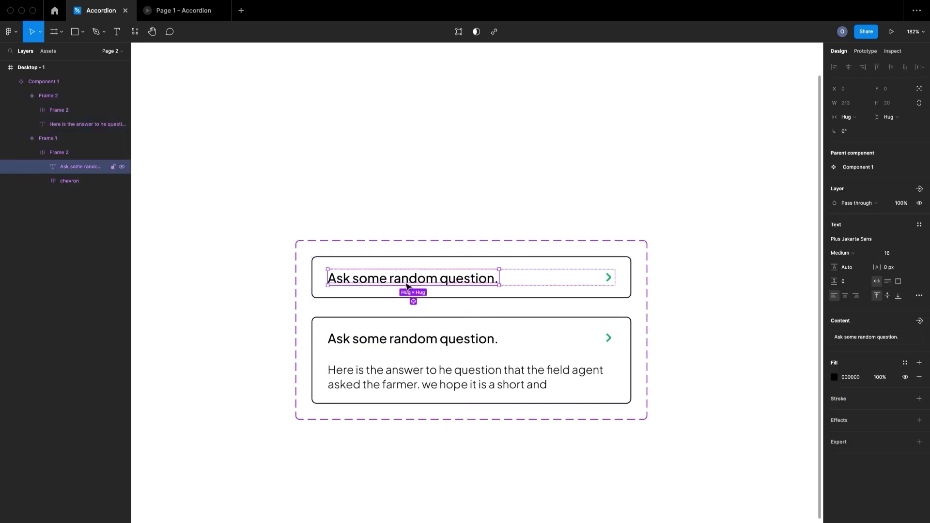
double_click(423, 277)
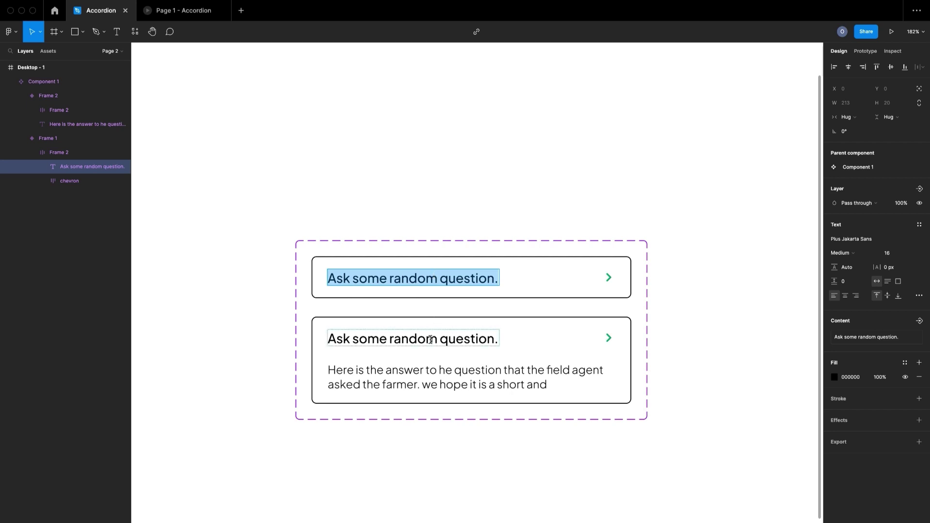
key("Escape")
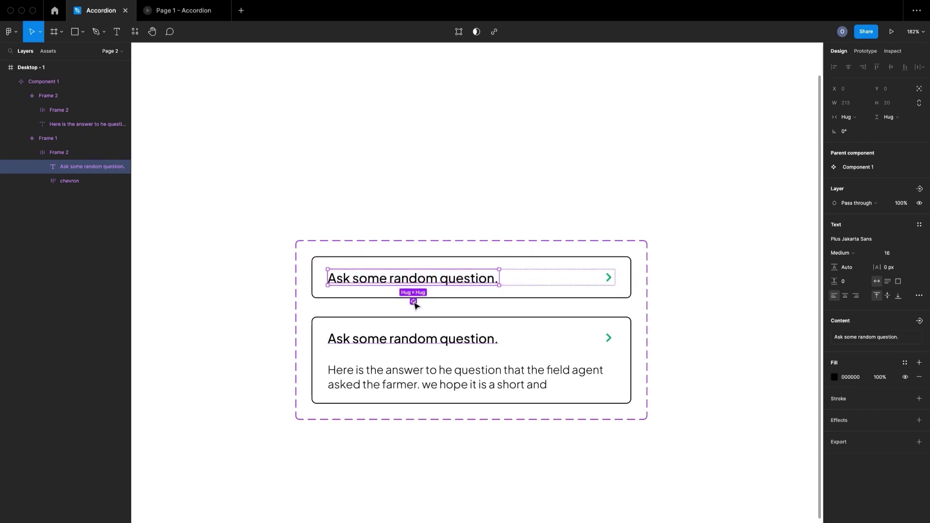
scroll(415, 303, "up", 5)
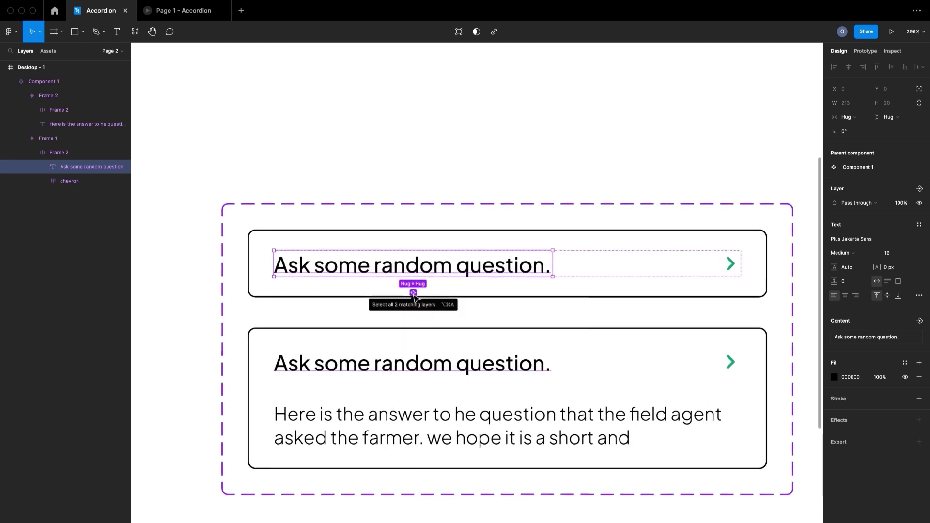
Link both matching question titles to a new text property named Header Text.
left_click(413, 293)
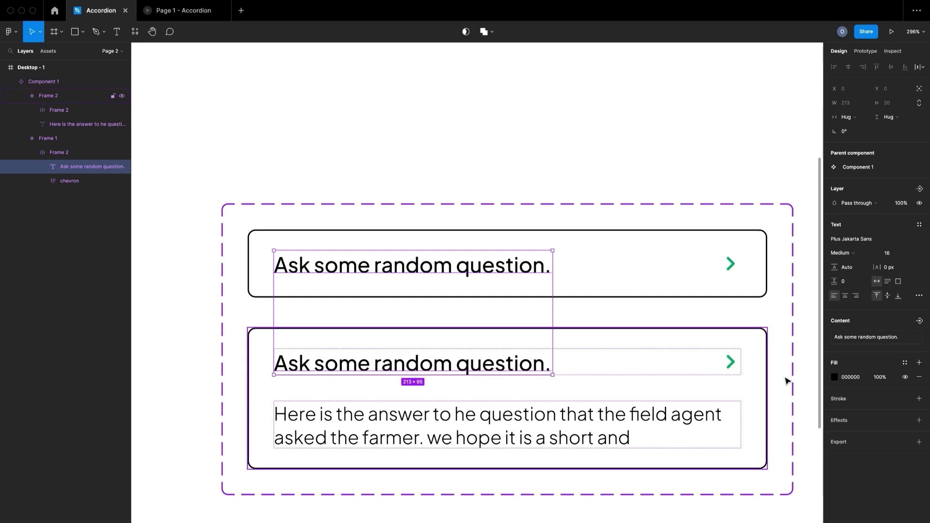
left_click(919, 320)
left_click(469, 243)
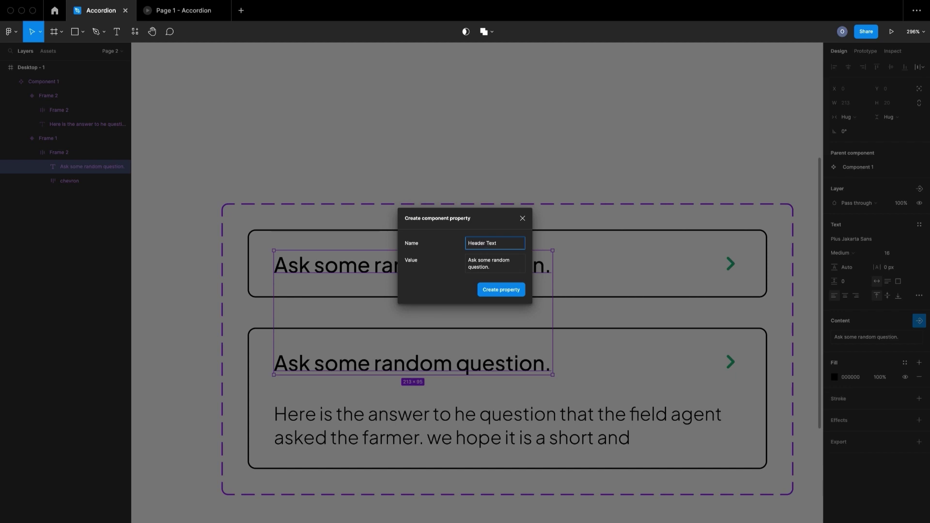
left_click(505, 292)
left_click(634, 213)
Make clicking the collapsed Frame 1 card smart-animate to the Frame 2 variant.
scroll(635, 219, "down", 5)
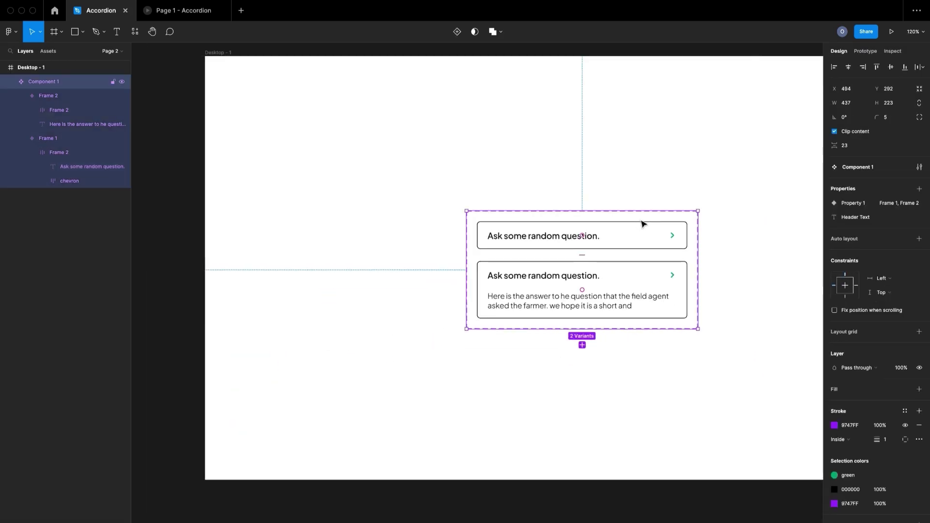
scroll(642, 221, "down", 3)
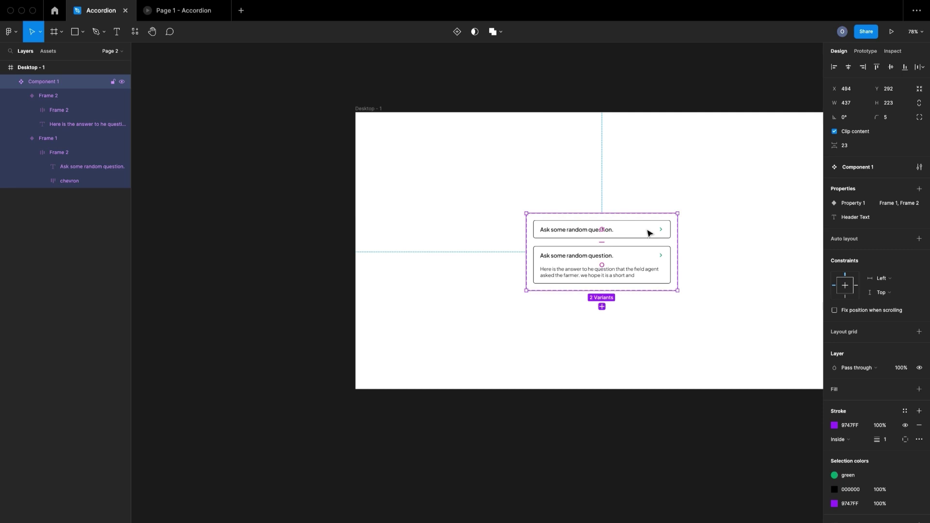
scroll(648, 233, "up", 4)
scroll(644, 262, "up", 4)
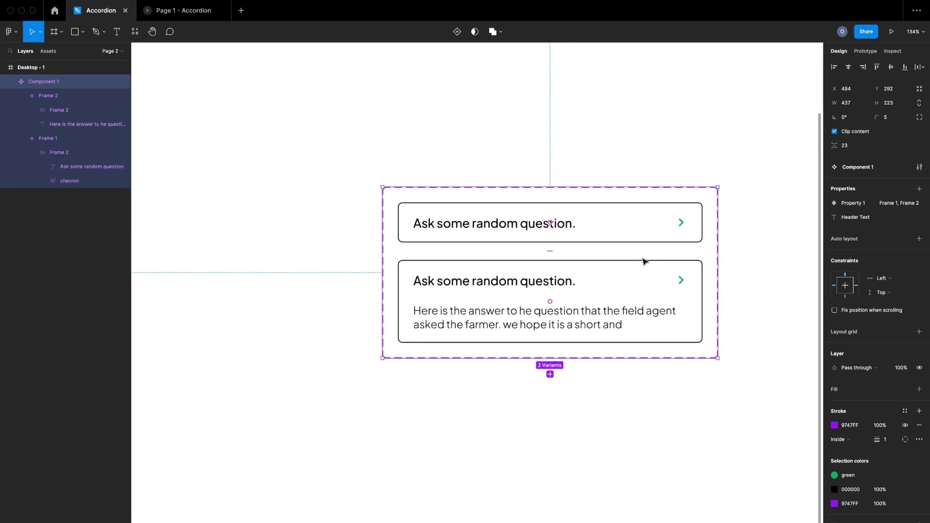
left_click(609, 267)
left_click(565, 336)
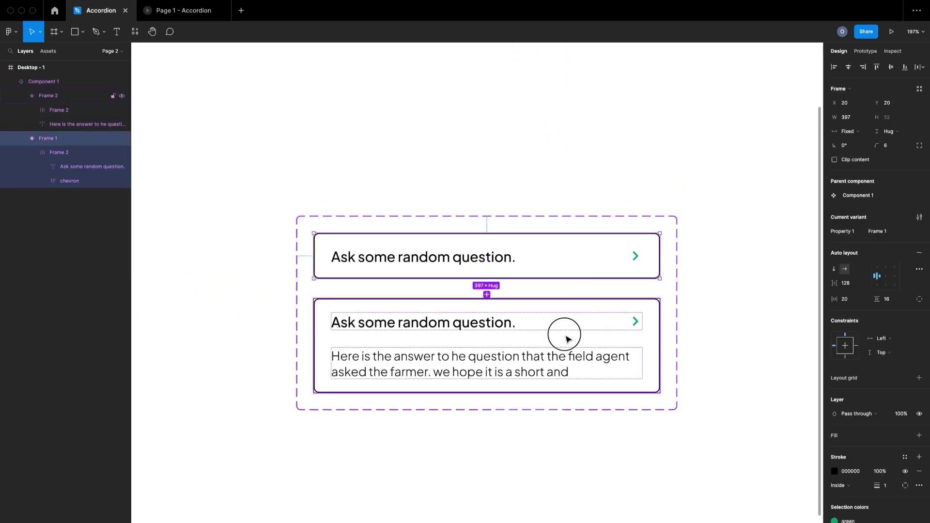
left_click(539, 264)
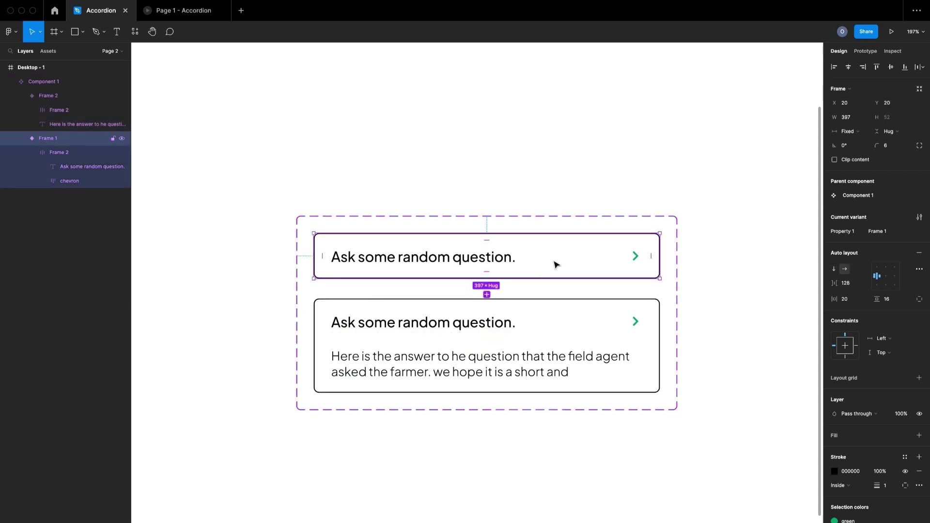
left_click(870, 52)
left_click(528, 270)
left_click_drag(487, 278, 489, 315)
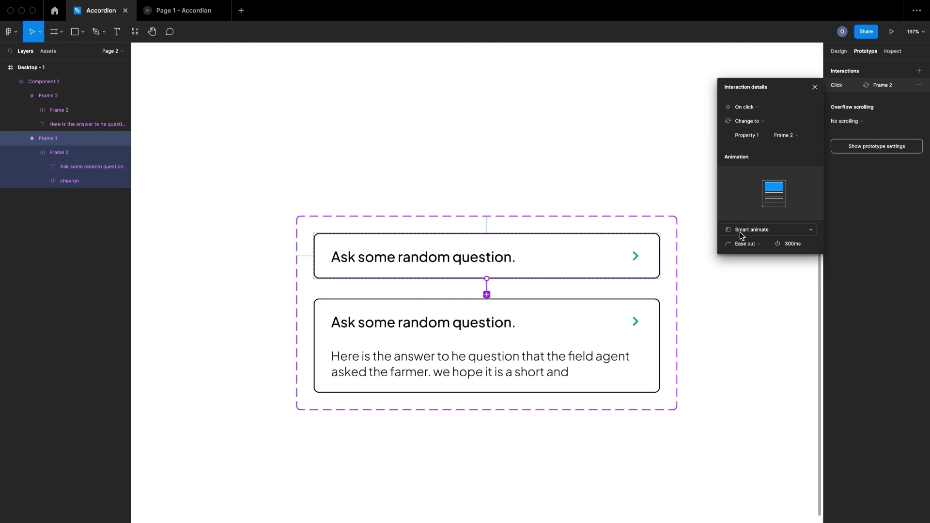
left_click(761, 230)
left_click(761, 230)
Make clicking the expanded card's header row change back to Frame 1.
left_click(610, 316)
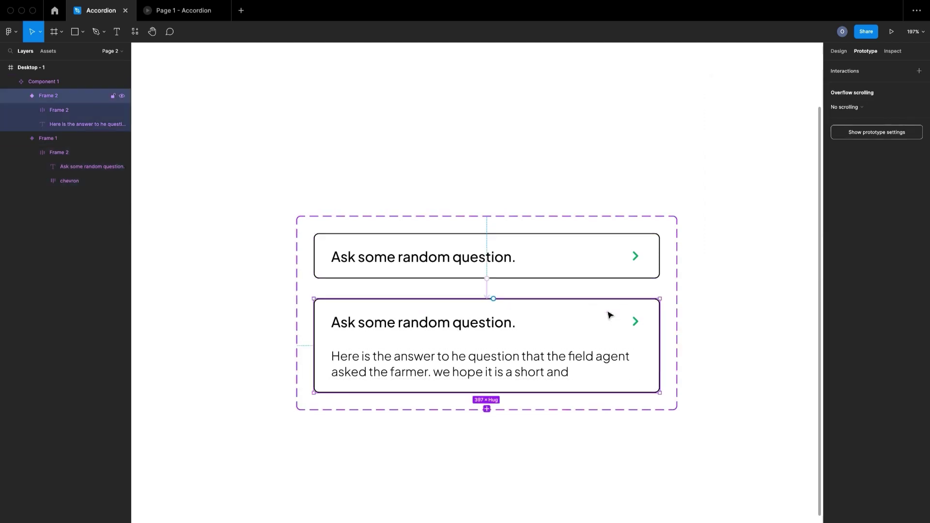
double_click(507, 328)
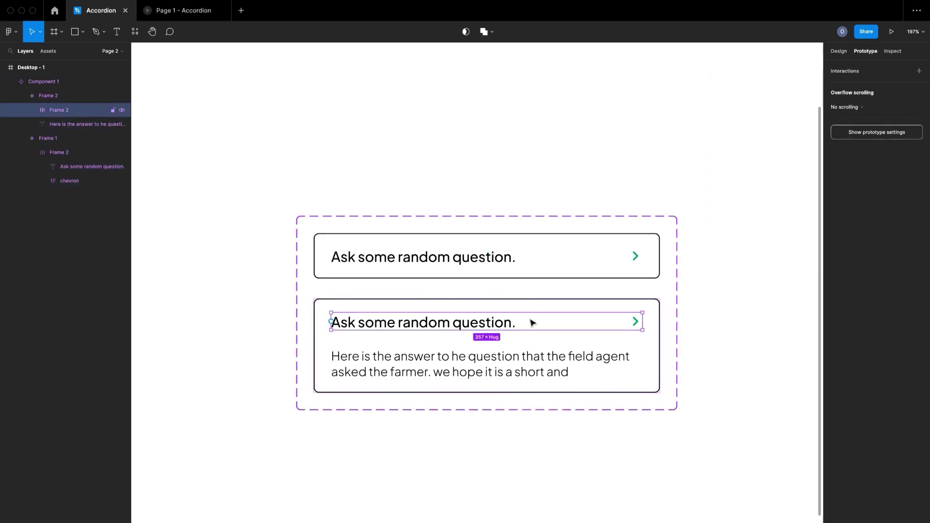
left_click_drag(642, 321, 486, 258)
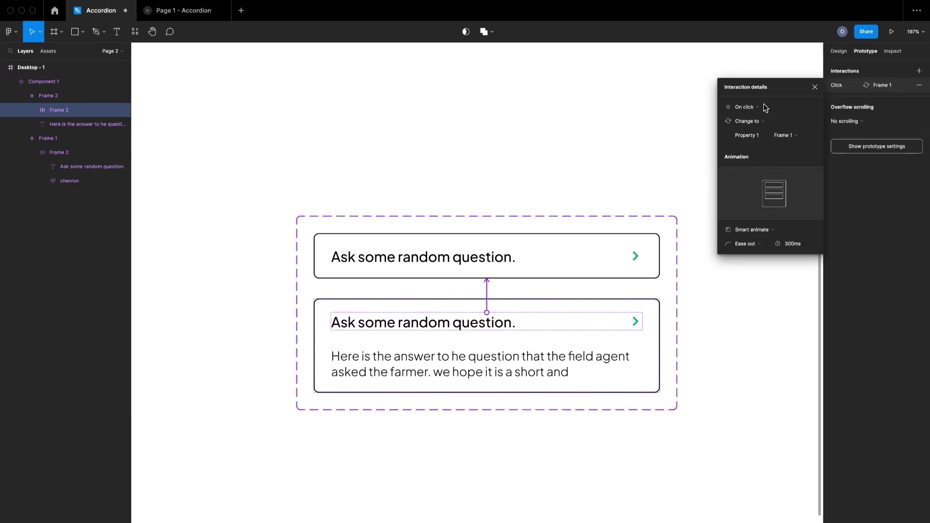
left_click(815, 86)
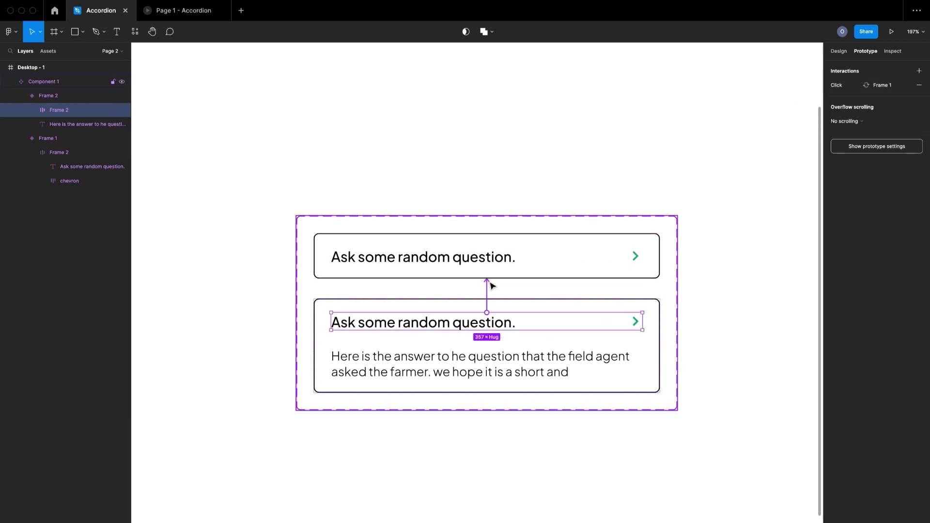
Drag Component 1 out of Desktop - 1 onto the open canvas.
scroll(489, 282, "down", 5)
scroll(606, 303, "down", 5)
left_click(625, 303)
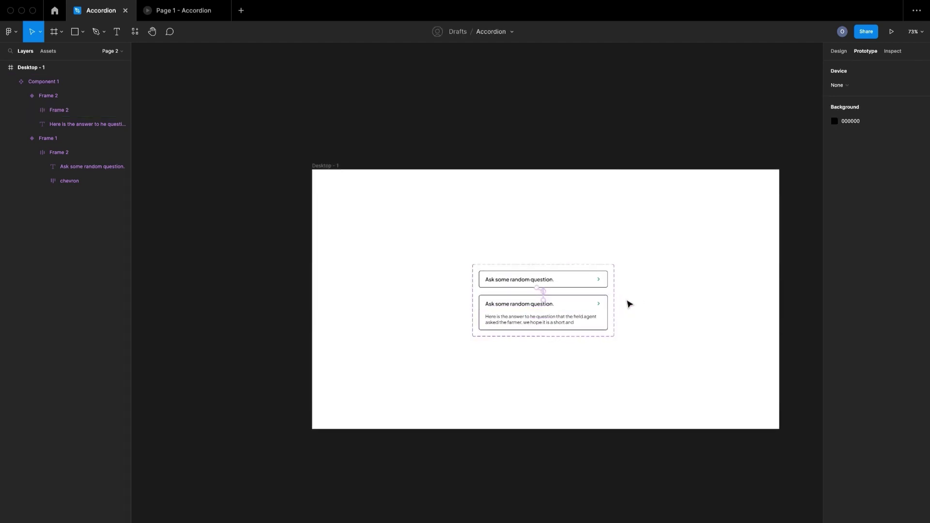
left_click_drag(609, 295, 239, 289)
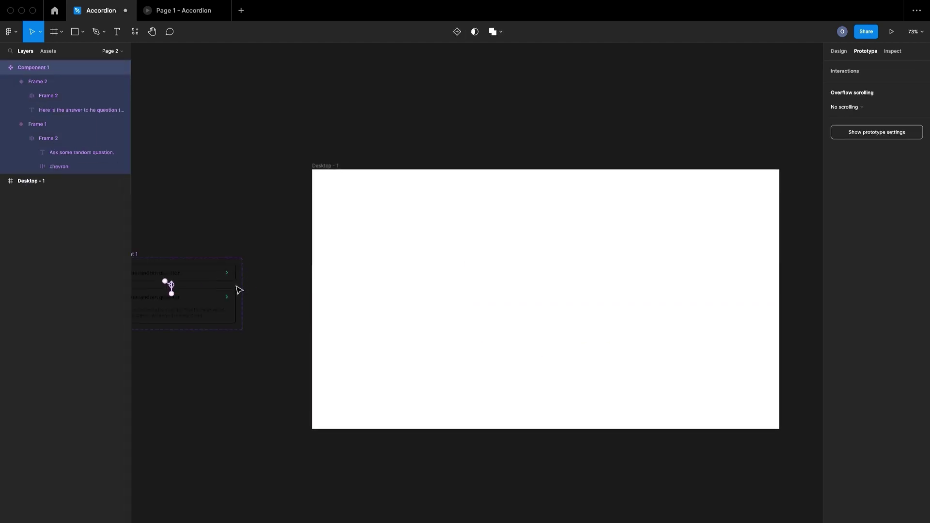
scroll(262, 289, "up", 5)
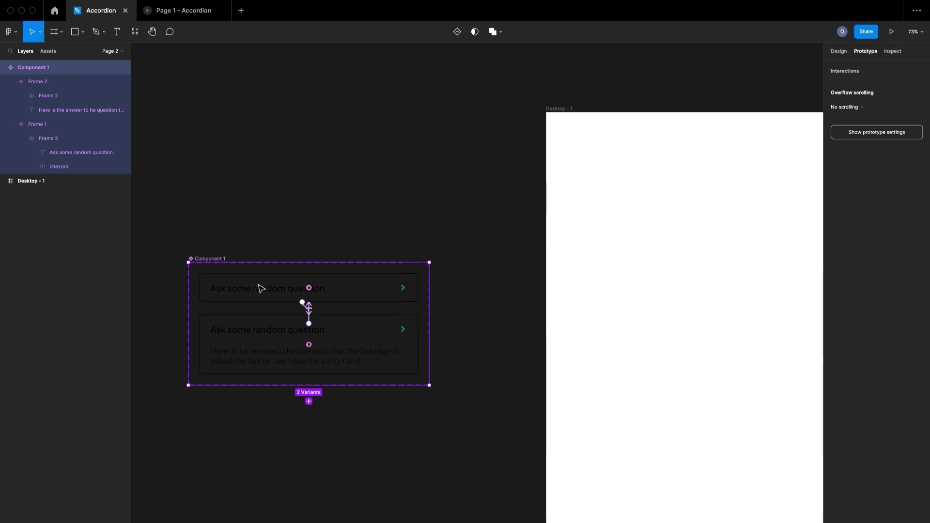
Add a white FFFFFF fill to both the Frame 1 and Frame 2 variants.
left_click(372, 290)
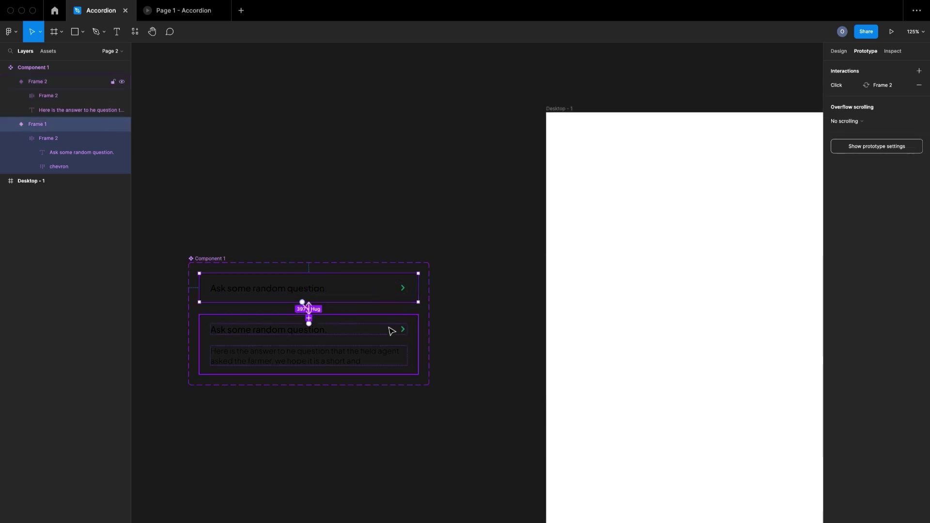
left_click(391, 333, "shift")
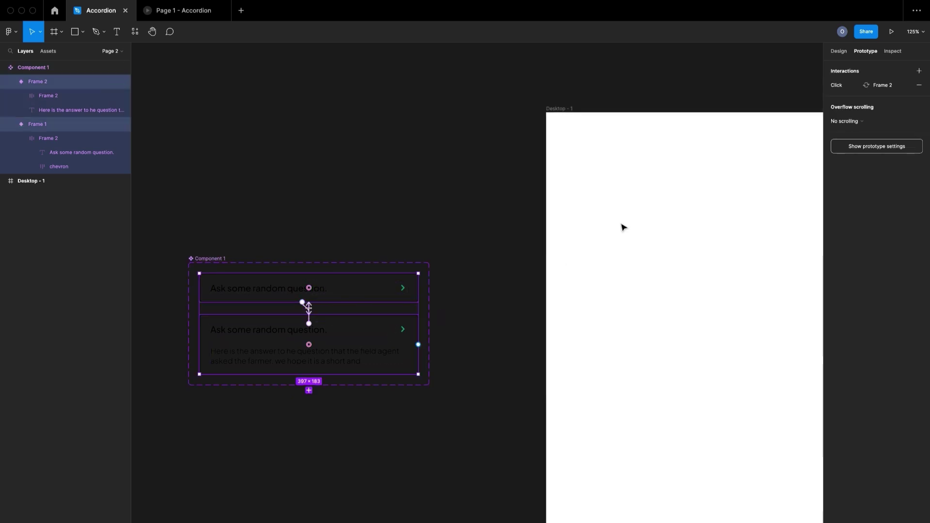
left_click(840, 52)
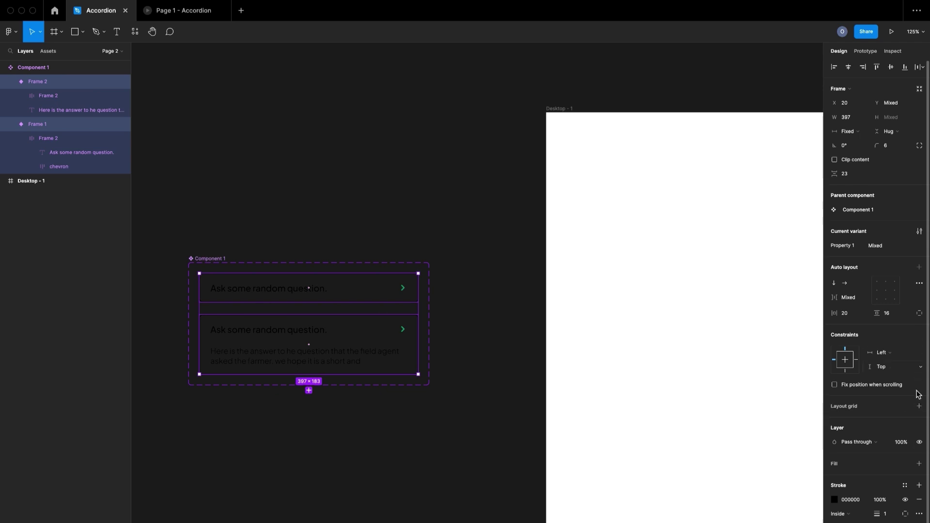
left_click(919, 465)
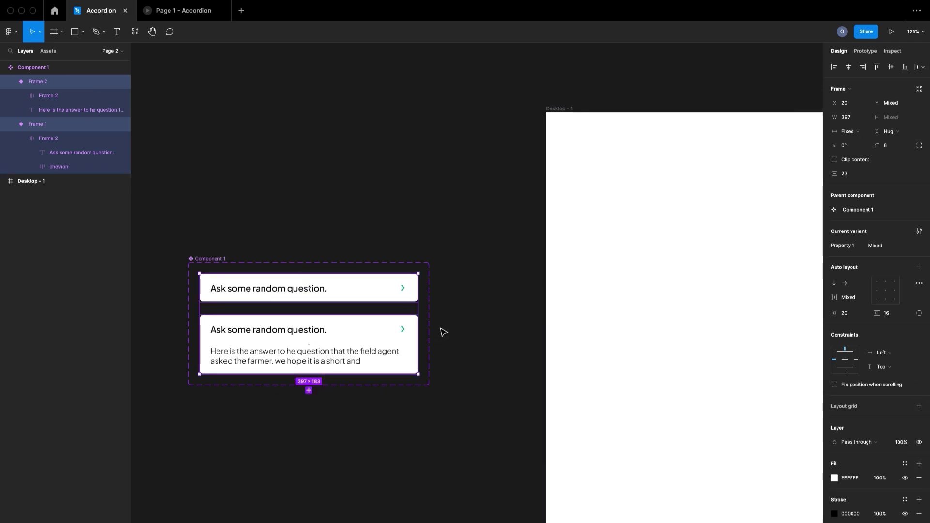
left_click(442, 329)
scroll(444, 332, "down", 3)
scroll(443, 333, "down", 3)
left_click(316, 338)
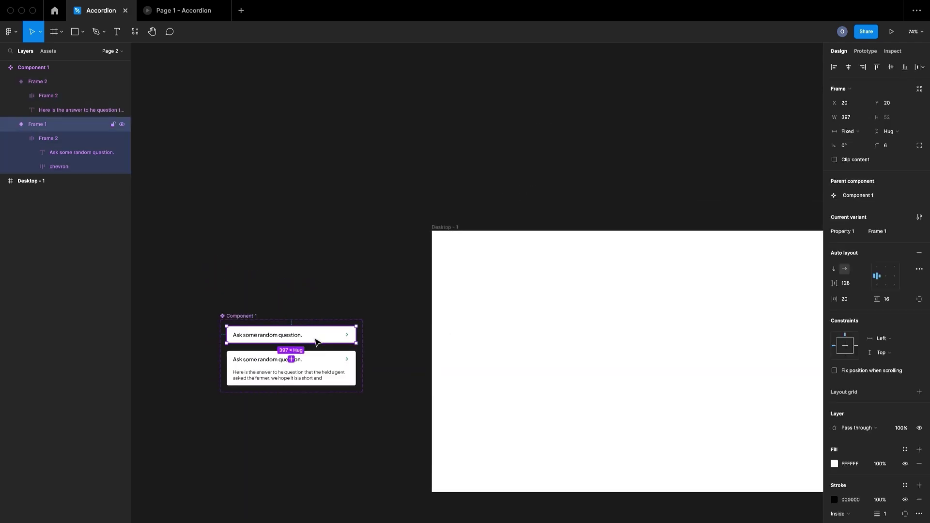
Drag a collapsed Frame 1 instance into Desktop - 1 and nudge it near the centre.
left_click_drag(315, 337, 675, 329)
scroll(675, 329, "right", 2)
scroll(675, 329, "right", 3)
scroll(675, 329, "up", 3)
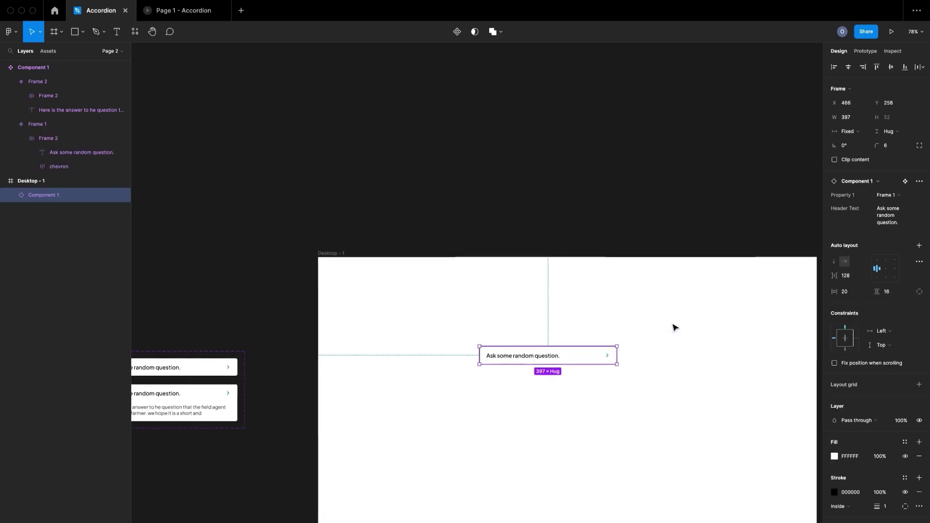
scroll(675, 329, "down", 2)
scroll(675, 329, "left", 1)
left_click_drag(504, 278, 517, 282)
left_click(521, 240)
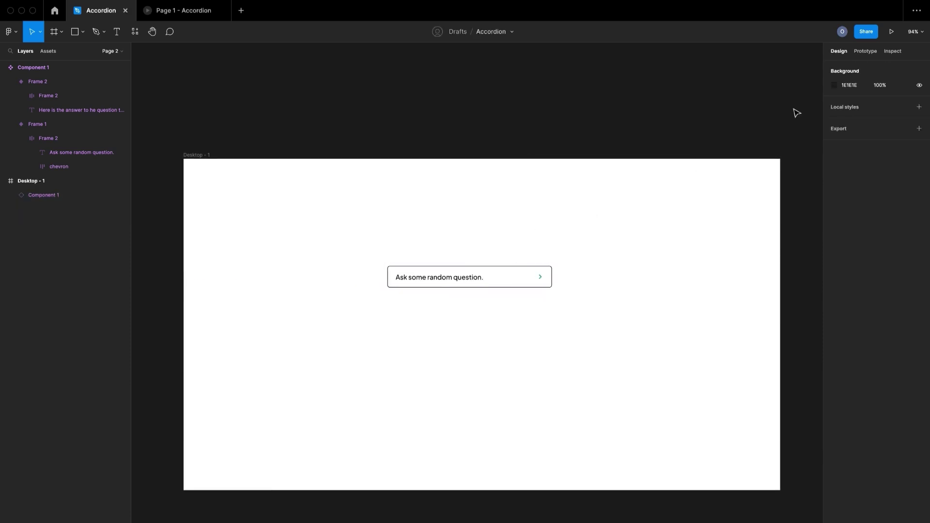
Run the prototype preview and click the question repeatedly to expand and collapse the answer.
left_click(890, 36)
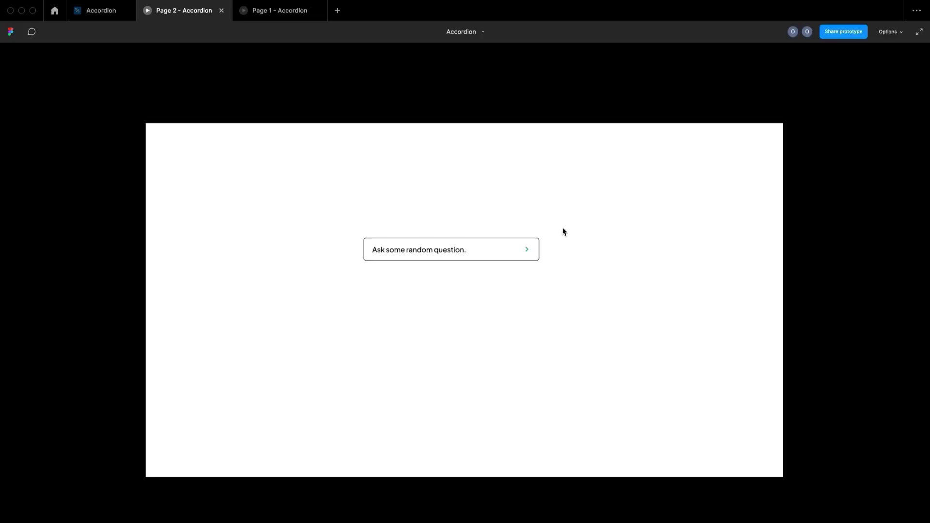
left_click(455, 252)
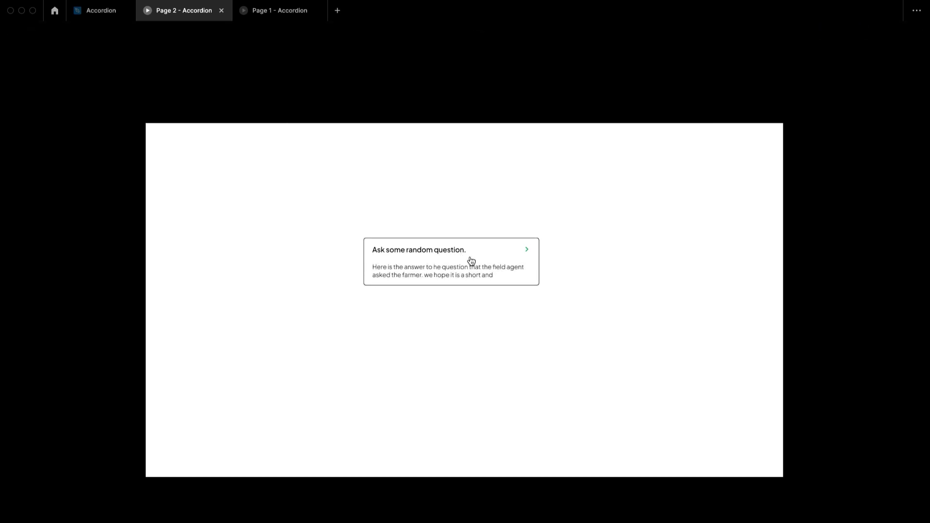
left_click(458, 253)
left_click(456, 254)
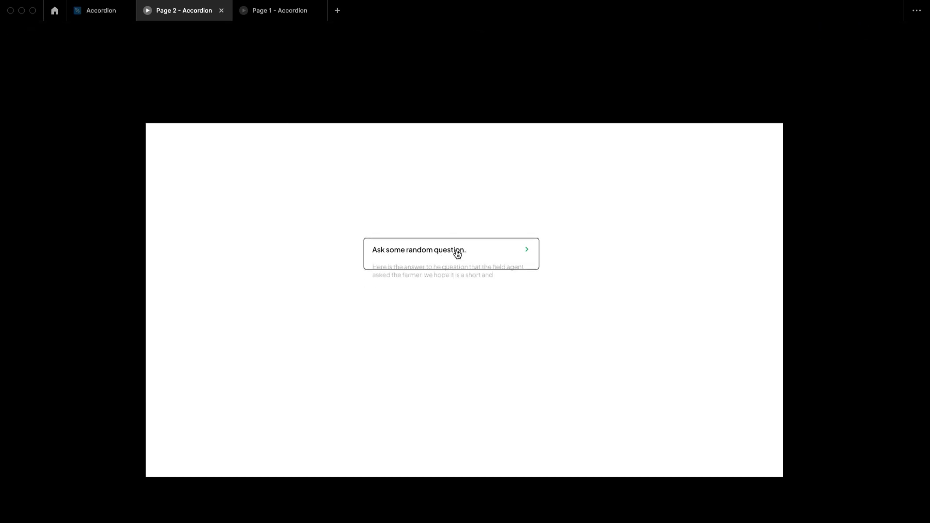
scroll(438, 256, "up", 3)
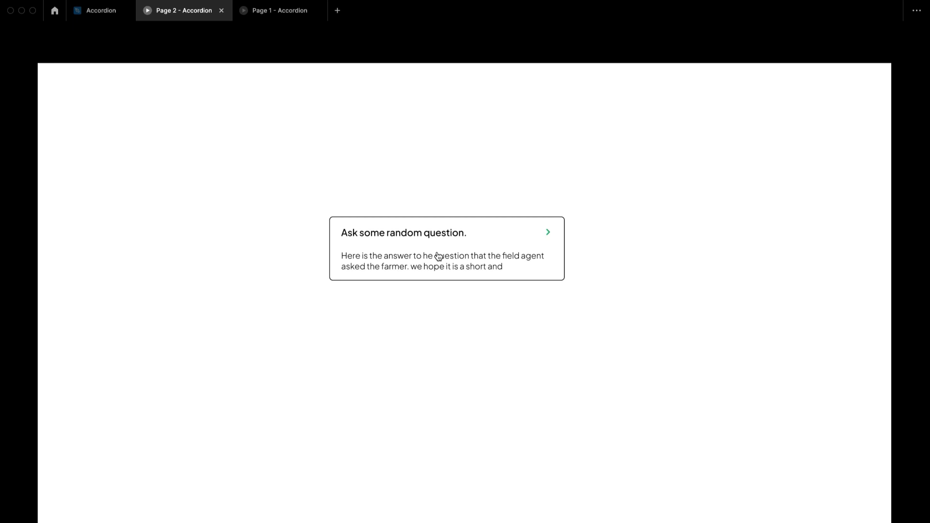
left_click(442, 231)
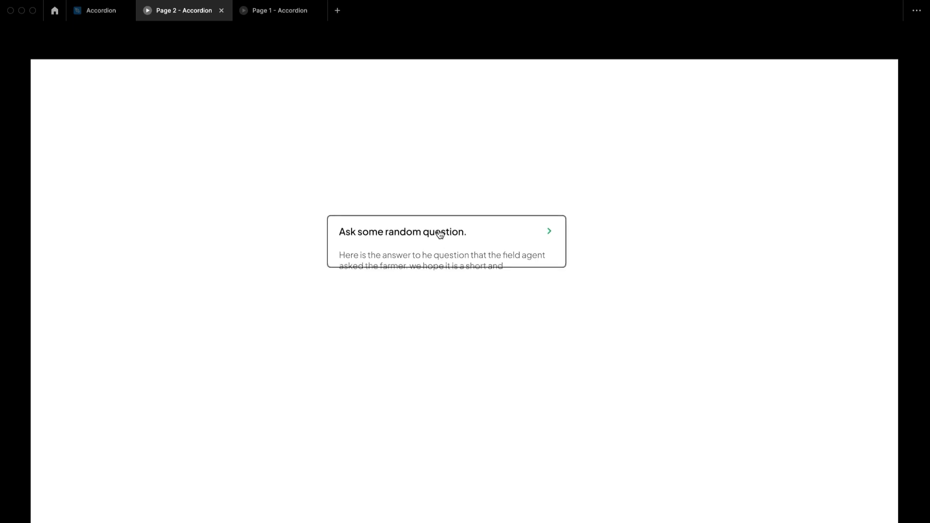
left_click(450, 234)
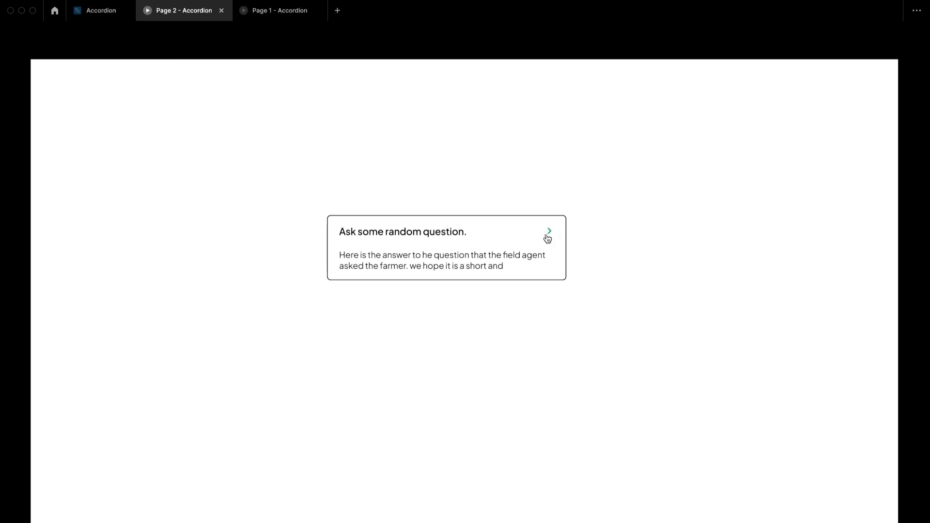
left_click(451, 236)
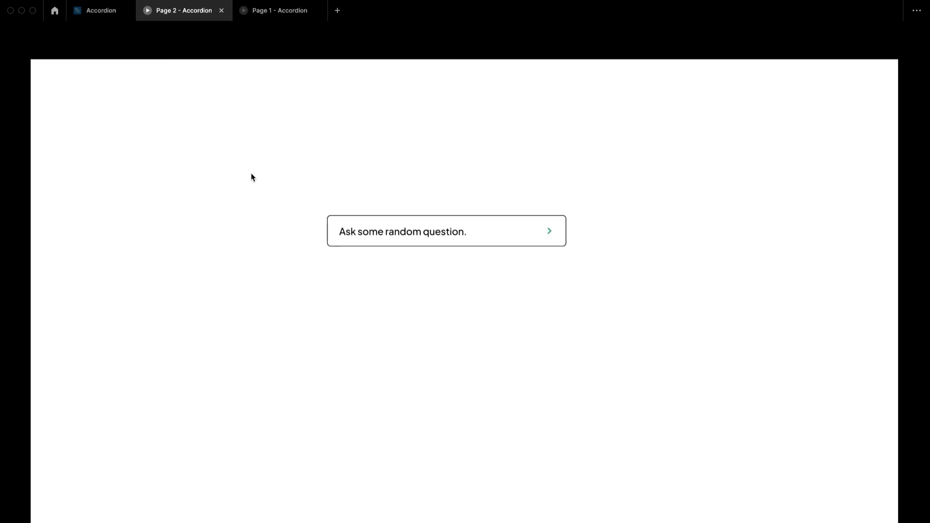
left_click(410, 234)
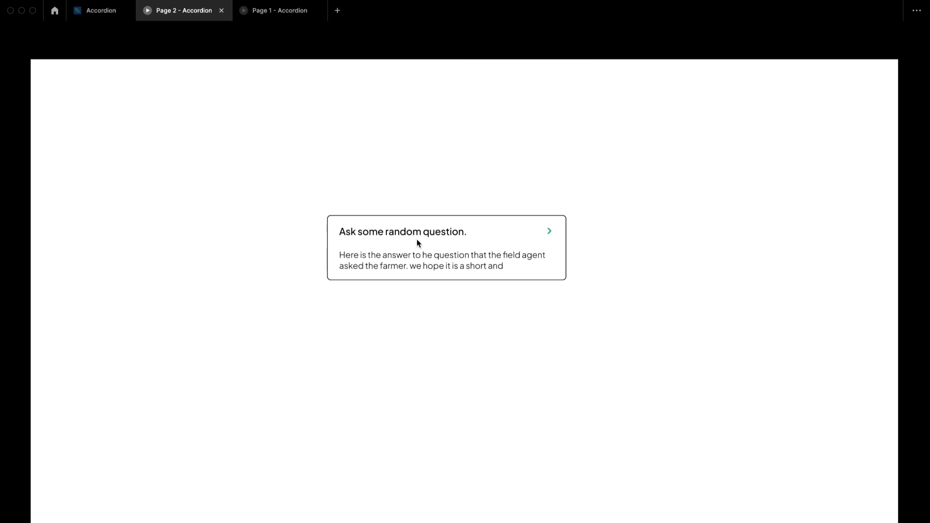
left_click(414, 237)
left_click(384, 232)
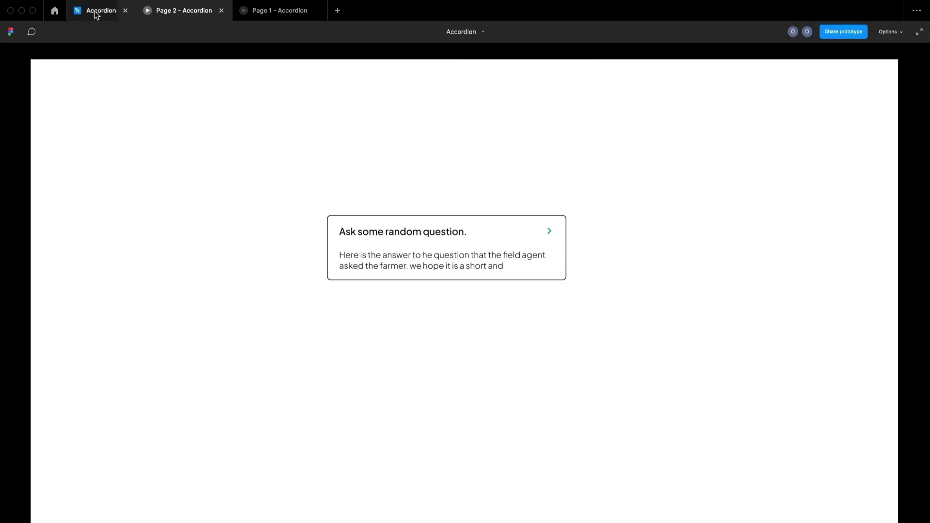
Rotate the open variant's chevron to -90° so it points down.
left_click(97, 16)
scroll(317, 218, "left", 10)
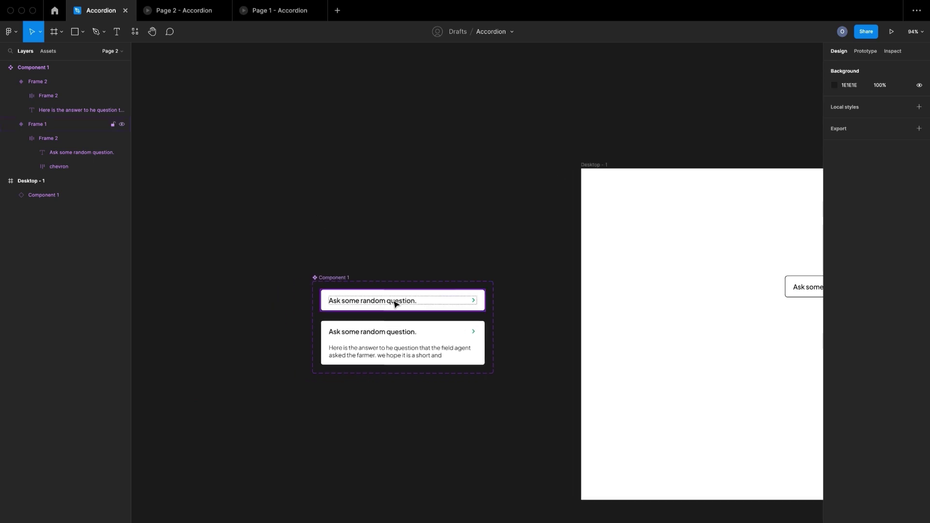
scroll(395, 305, "up", 8)
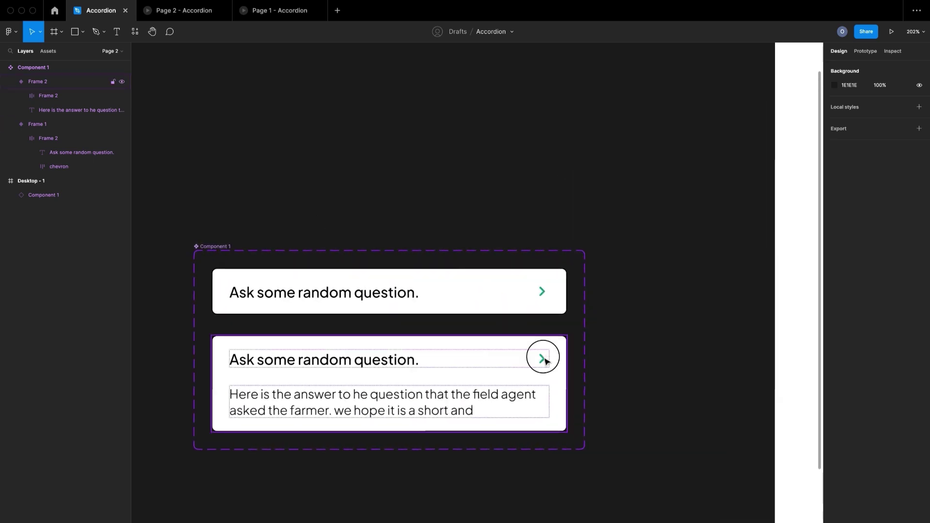
double_click(545, 361)
double_click(545, 362)
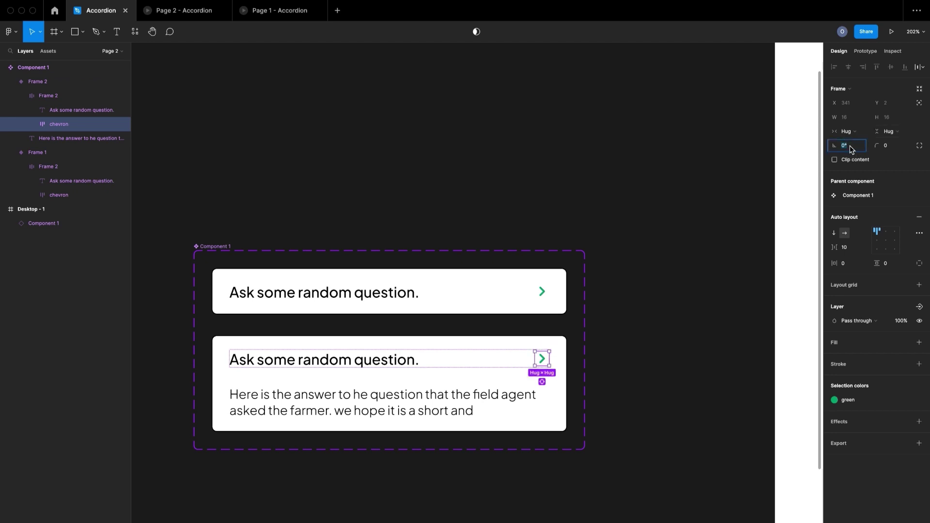
type("-9")
left_click(605, 370)
scroll(342, 364, "down", 5)
scroll(340, 364, "up", 5)
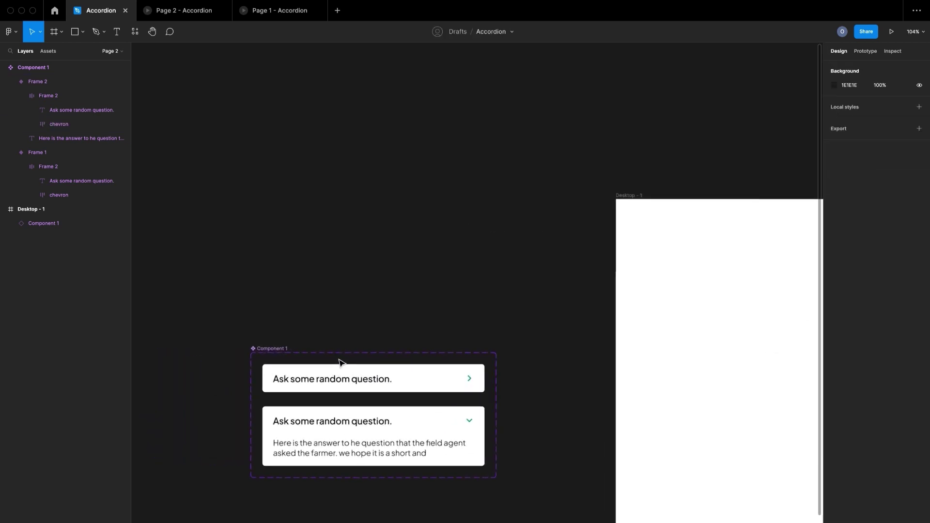
left_click(508, 440)
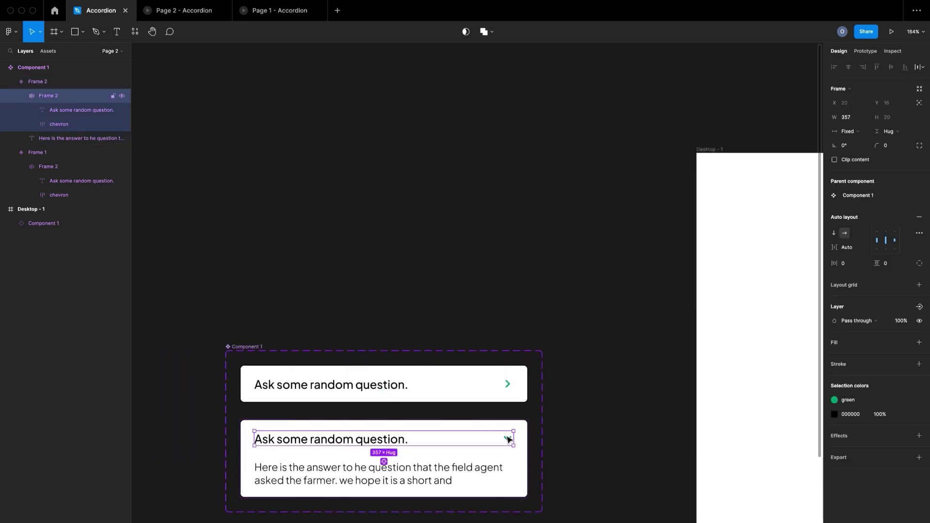
left_click(565, 435)
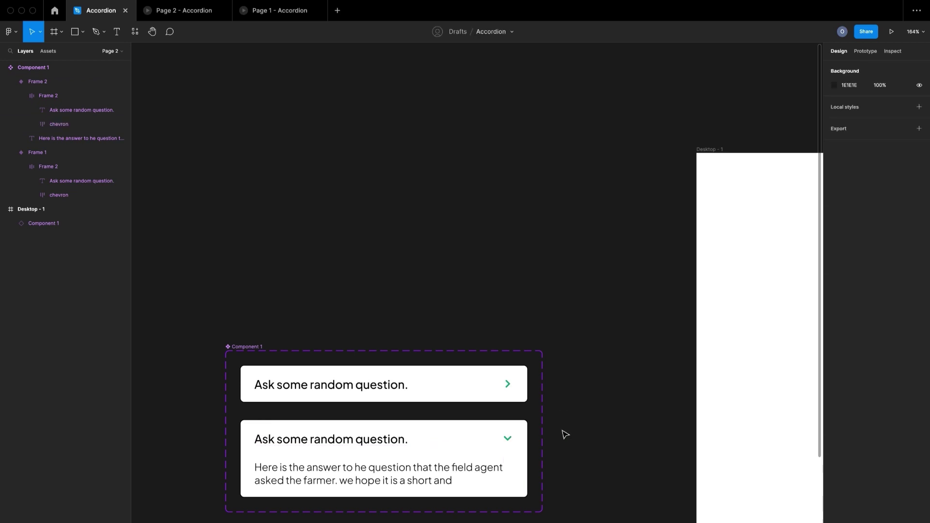
Move the accordion instance out of Desktop - 1 onto the open canvas.
scroll(565, 435, "right", 2)
scroll(565, 435, "down", 5)
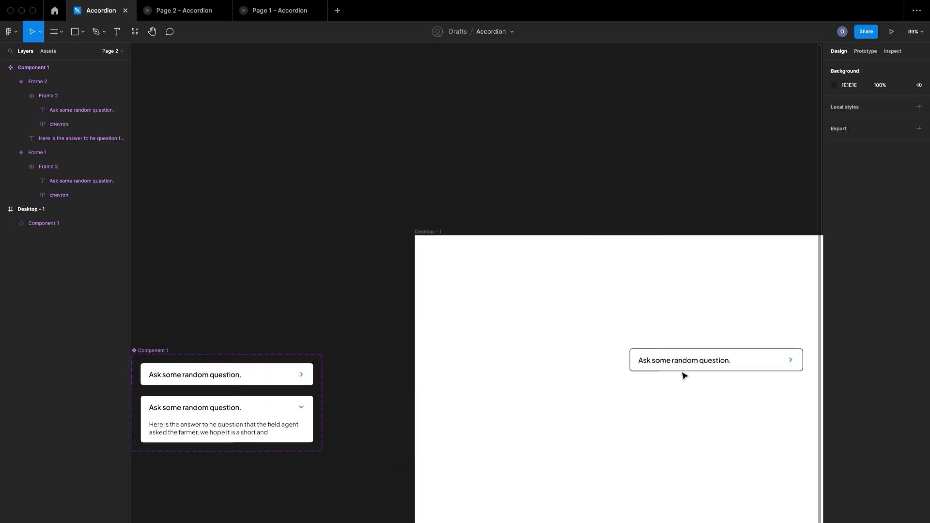
left_click(685, 366)
scroll(685, 365, "right", 3)
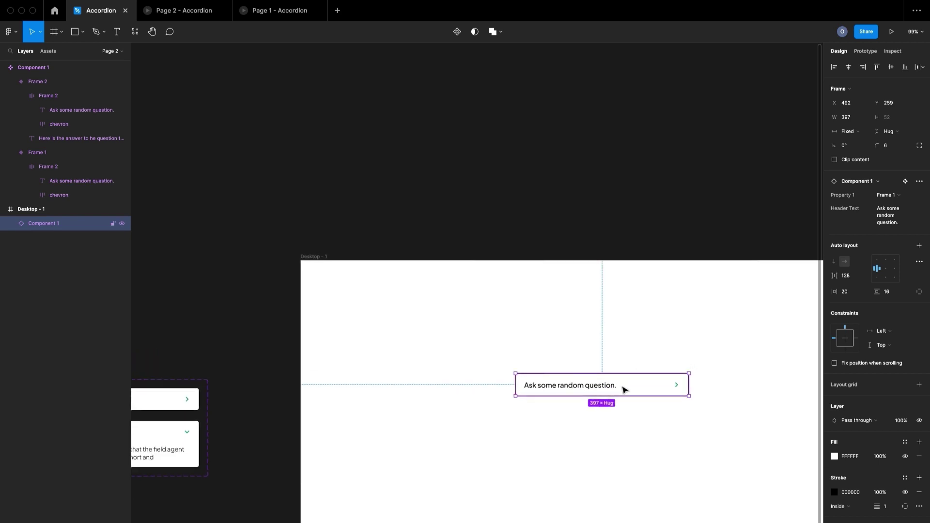
scroll(625, 390, "down", 5)
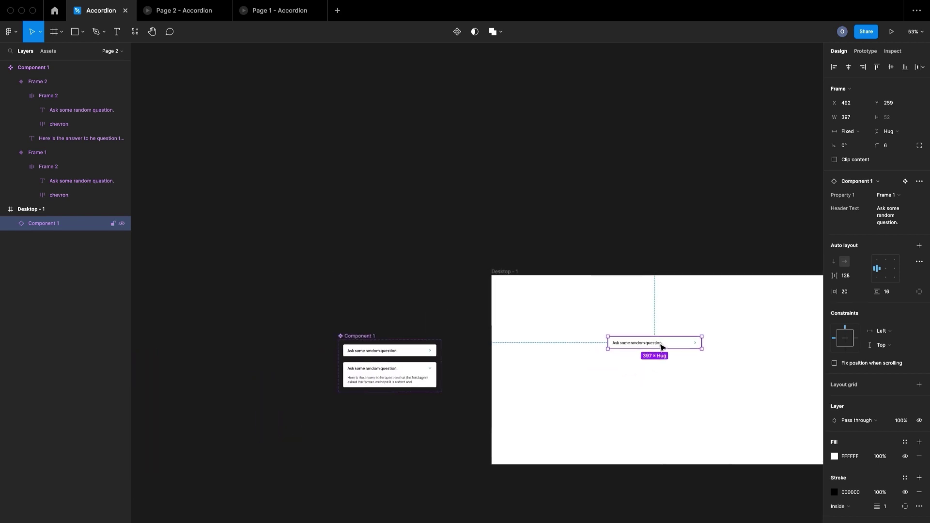
left_click_drag(660, 348, 370, 461)
scroll(373, 464, "down", 2)
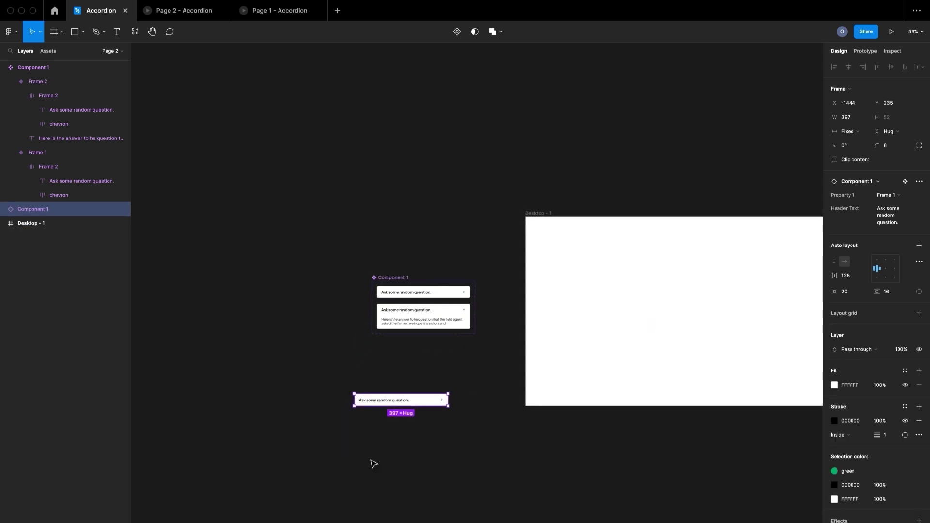
scroll(374, 463, "up", 4)
Duplicate the accordion item twice below itself, then select all three instances.
left_click(444, 370)
left_click_drag(446, 371, 446, 421, "alt")
left_click_drag(290, 346, 527, 465)
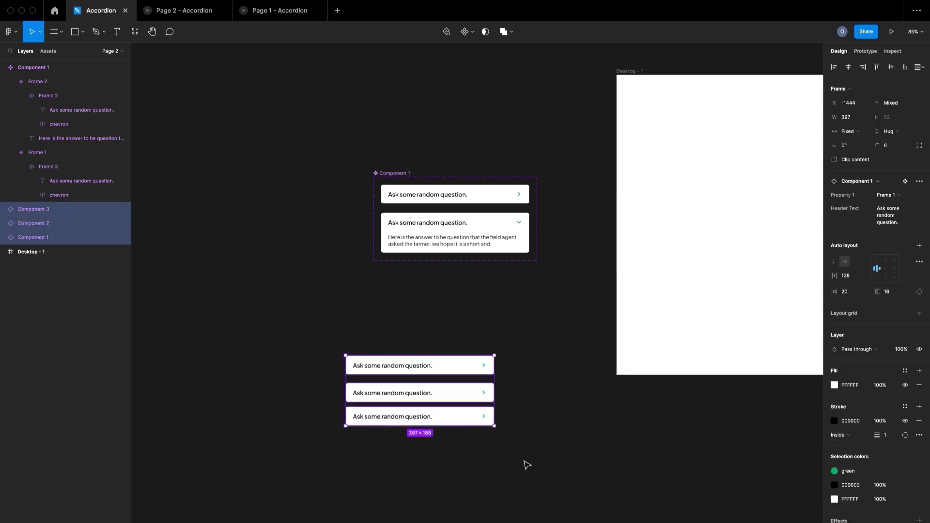
Wrap the three items in auto-layout Frame 3 with a 10 gap, and duplicate it below as Frame 4.
key("shift+a")
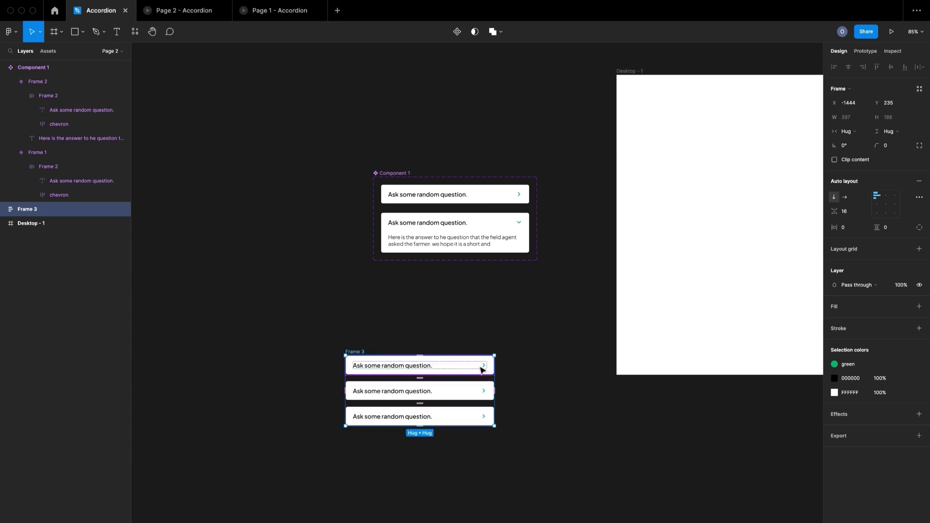
scroll(482, 367, "down", 5, "ctrl")
scroll(430, 351, "up", 3, "ctrl")
scroll(430, 351, "down", 2)
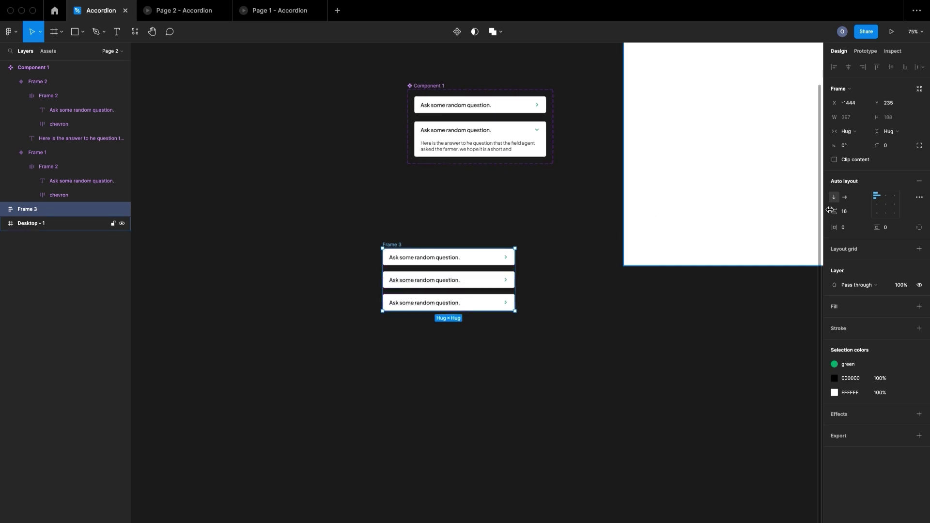
left_click(852, 216)
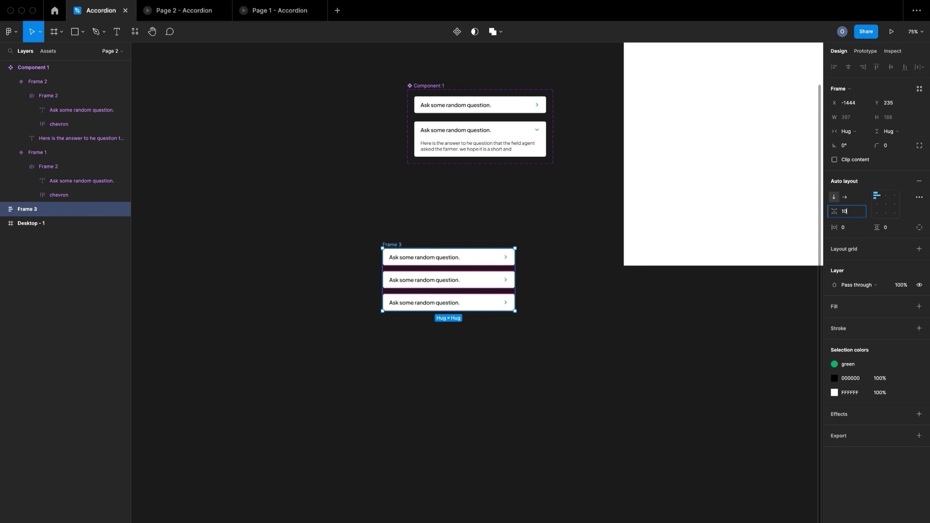
key("Return")
scroll(395, 297, "up", 3, "ctrl")
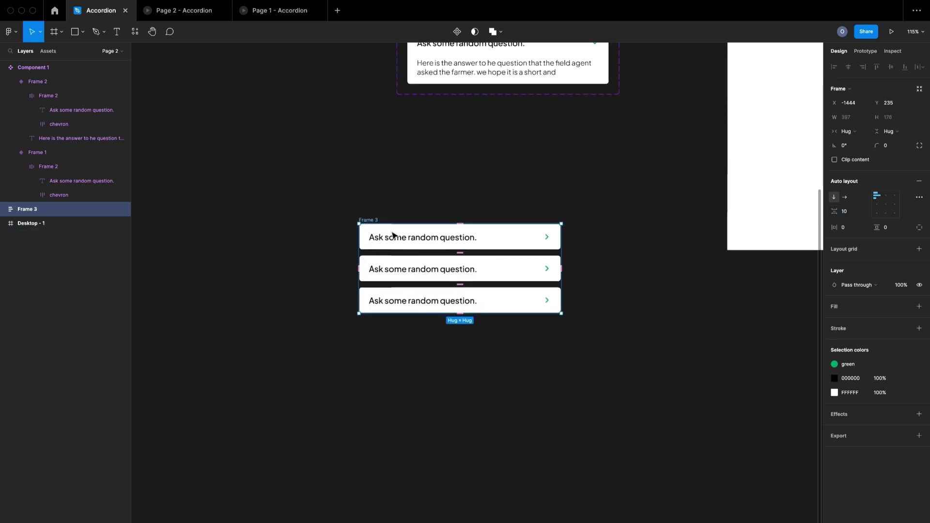
left_click_drag(376, 221, 376, 361)
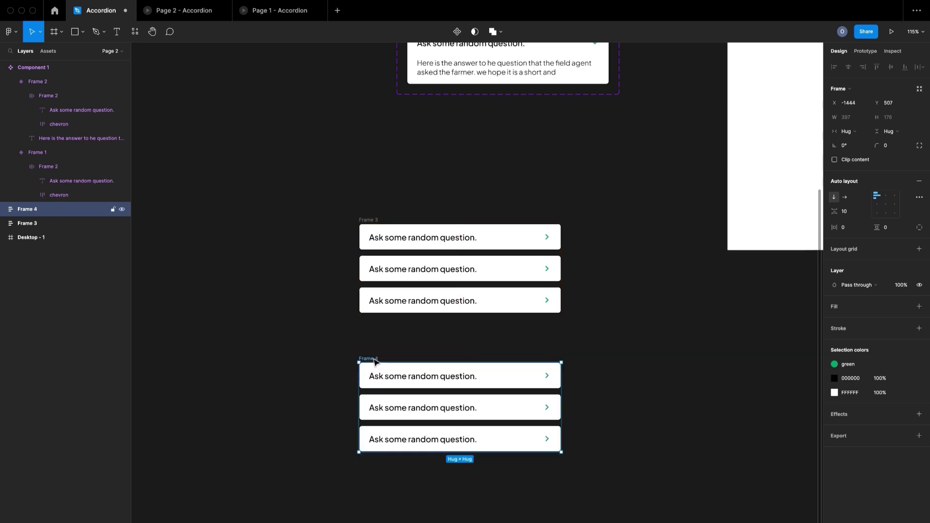
Duplicate the item stack again to create a third stack, Frame 5.
scroll(375, 361, "down", 5)
left_click_drag(390, 231, 390, 377)
scroll(479, 228, "up", 2)
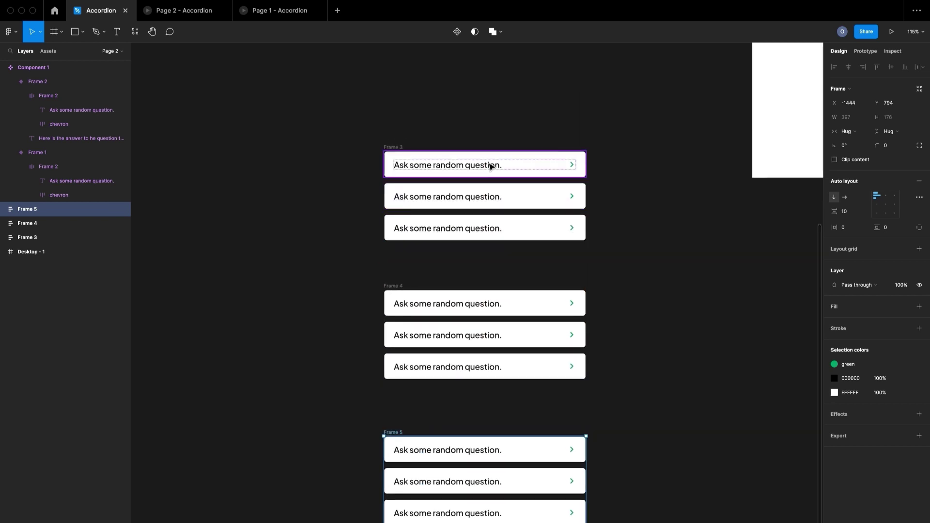
Set Property 1 to Frame 2 on item one of Frame 3, item two of Frame 4, and item three of Frame 5.
left_click(509, 167)
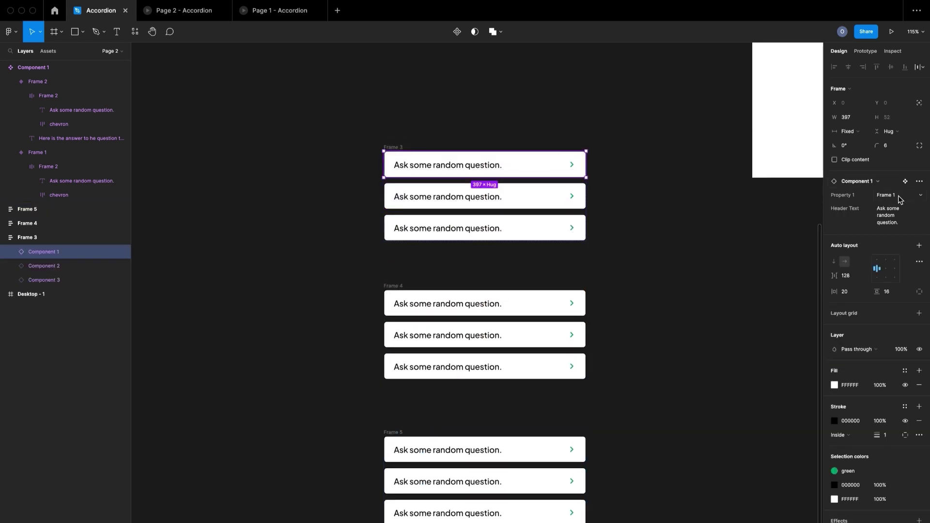
left_click(920, 196)
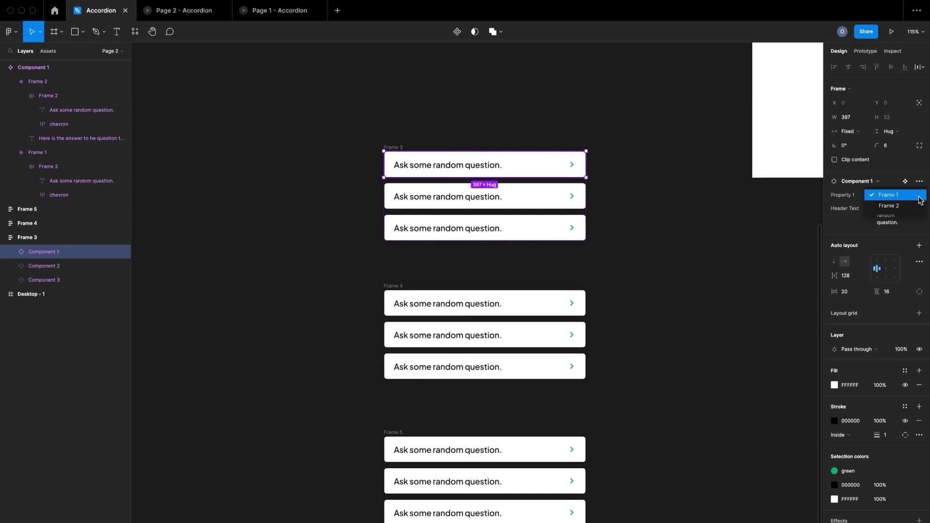
left_click(909, 206)
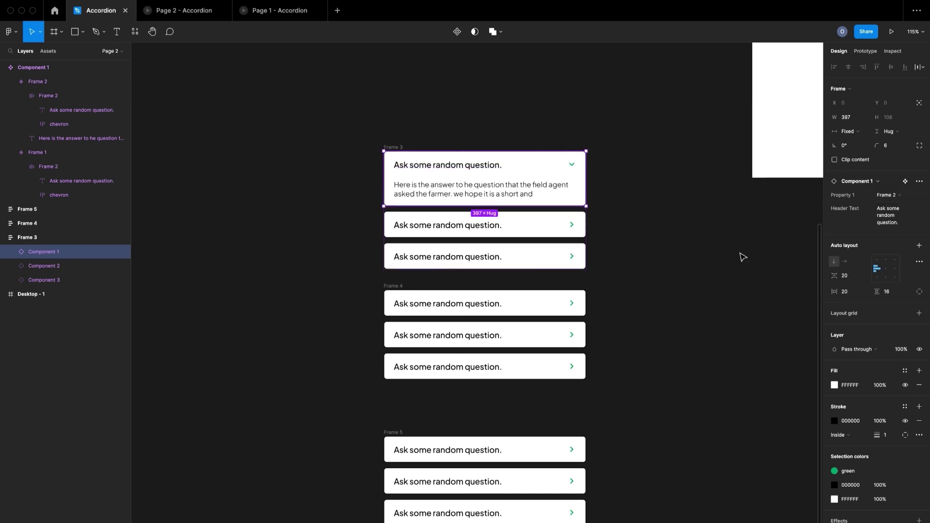
left_click(524, 333)
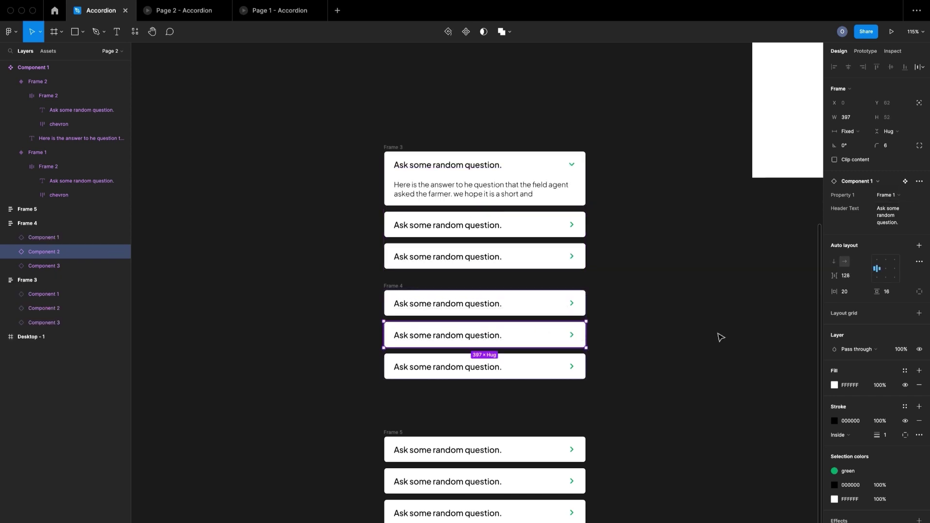
left_click(899, 195)
left_click(896, 207)
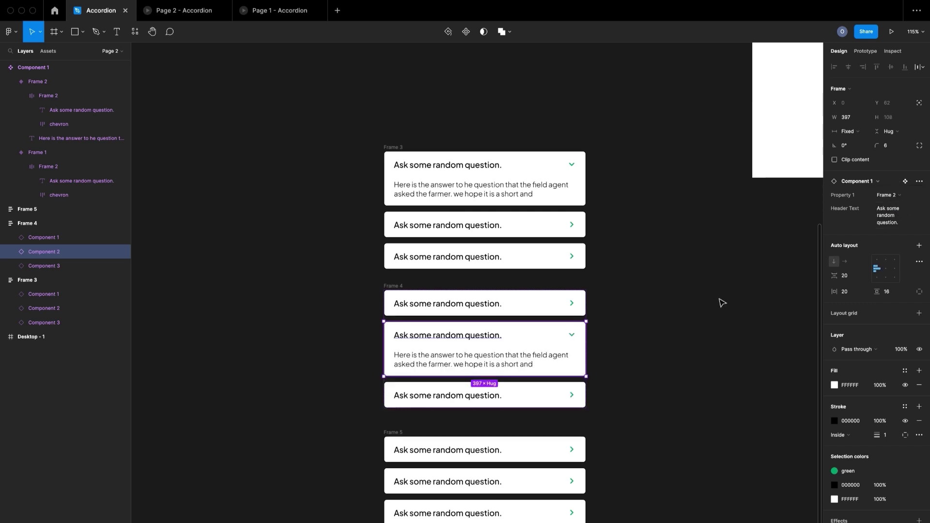
left_click(498, 509)
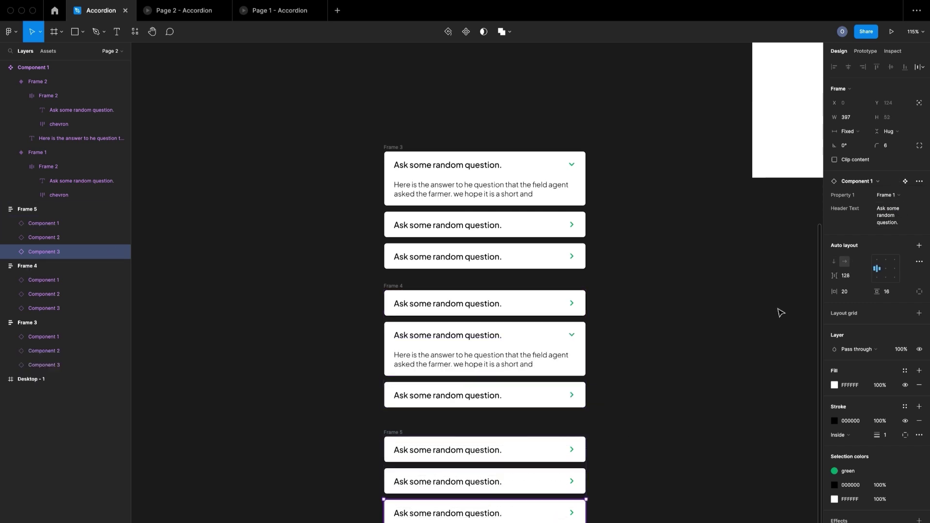
left_click(900, 196)
left_click(895, 207)
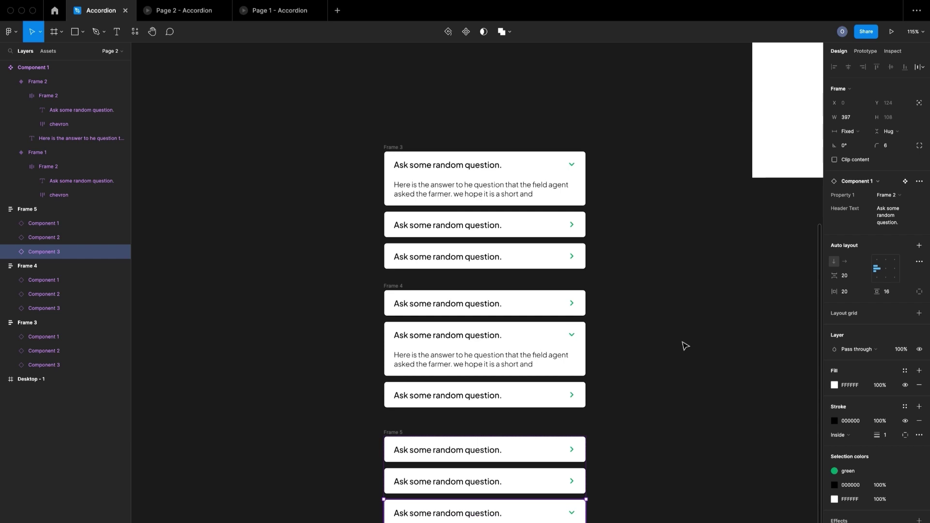
Move Frame 5 and Frame 4 down to even out the gaps between stacks.
scroll(685, 346, "down", 3)
scroll(685, 346, "down", 3)
left_click(455, 367)
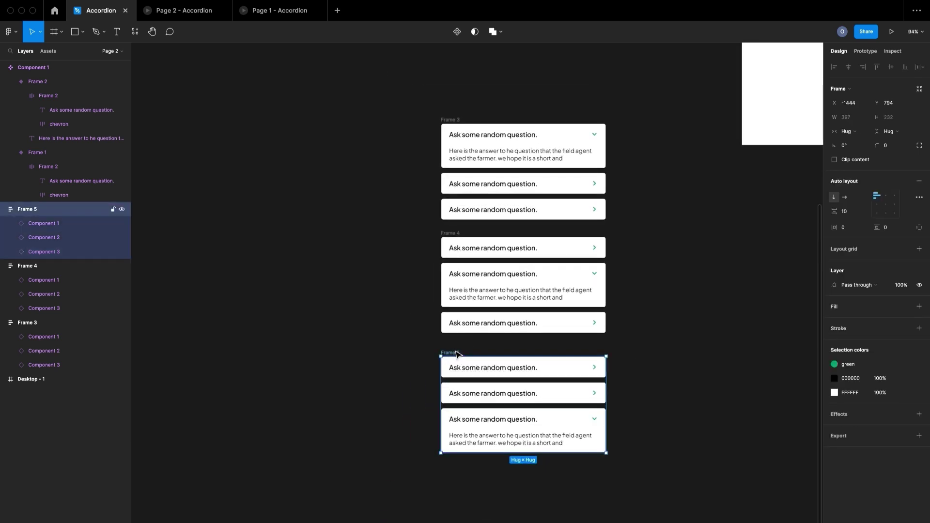
left_click_drag(454, 367, 455, 380)
left_click_drag(447, 234, 468, 240)
Select all three stacks and combine them into a component set.
left_click(565, 148)
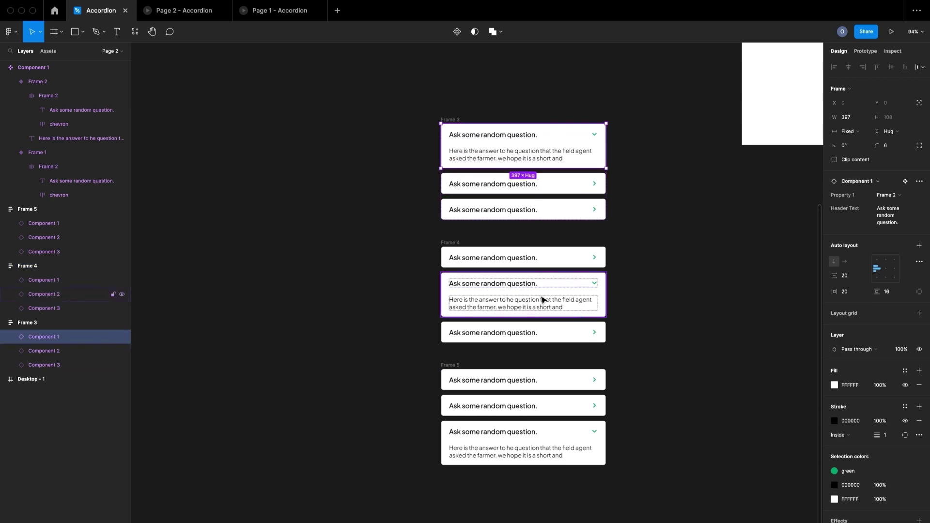
left_click(540, 449)
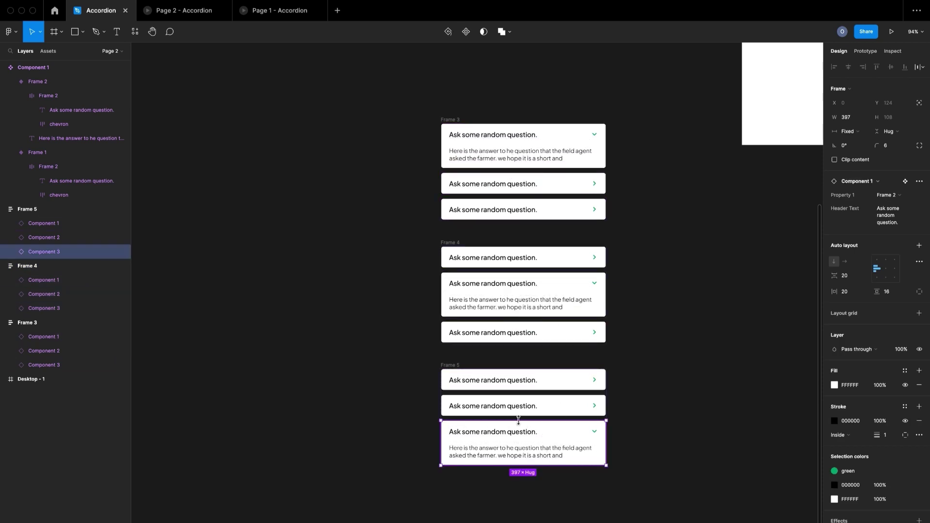
left_click_drag(407, 77, 692, 503)
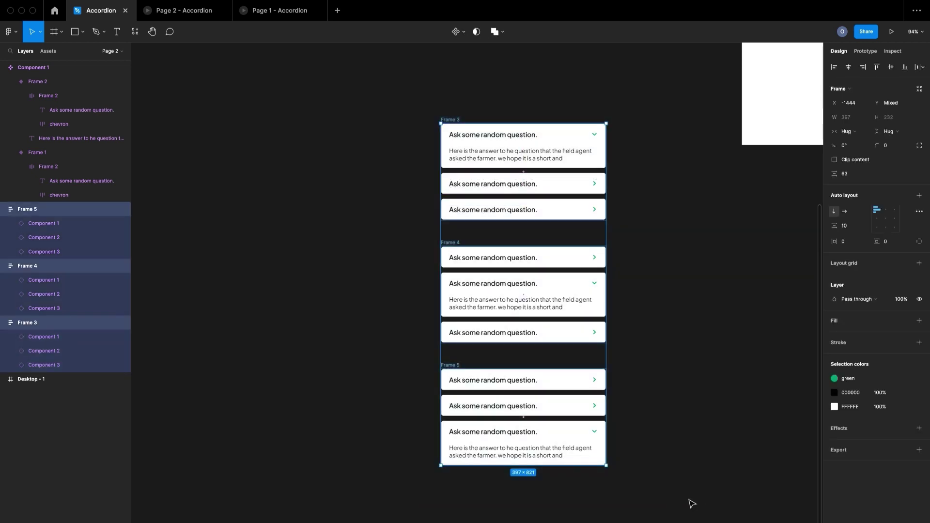
left_click(463, 31)
left_click(470, 75)
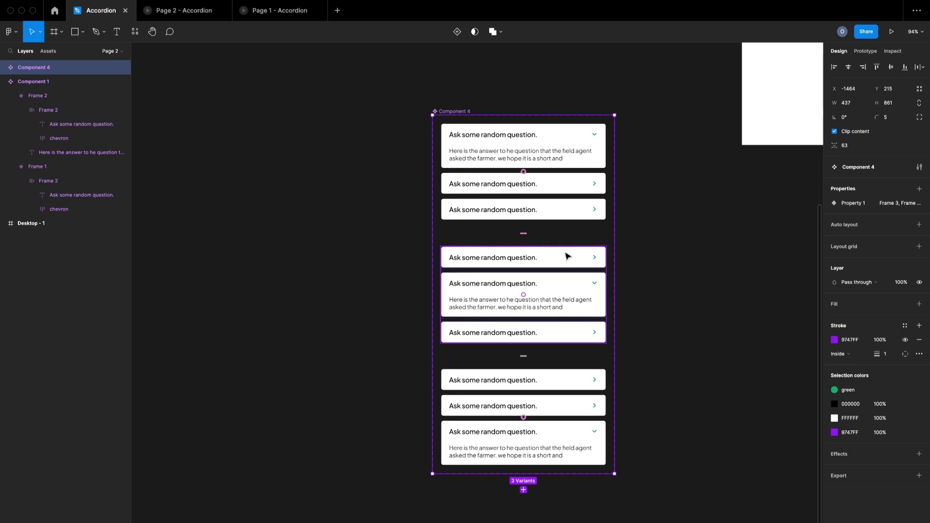
Select the second accordion item in Component 4's first variant and show its Prototype settings.
double_click(531, 160)
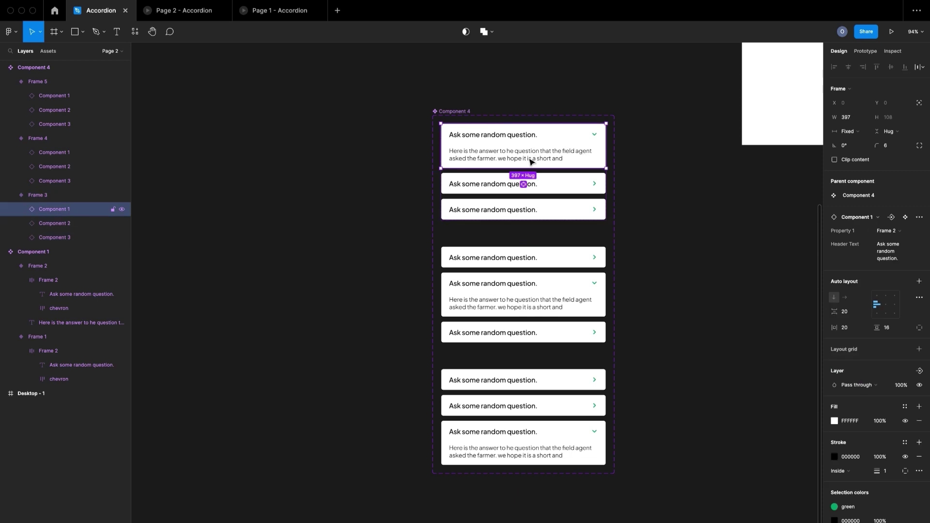
left_click(618, 197)
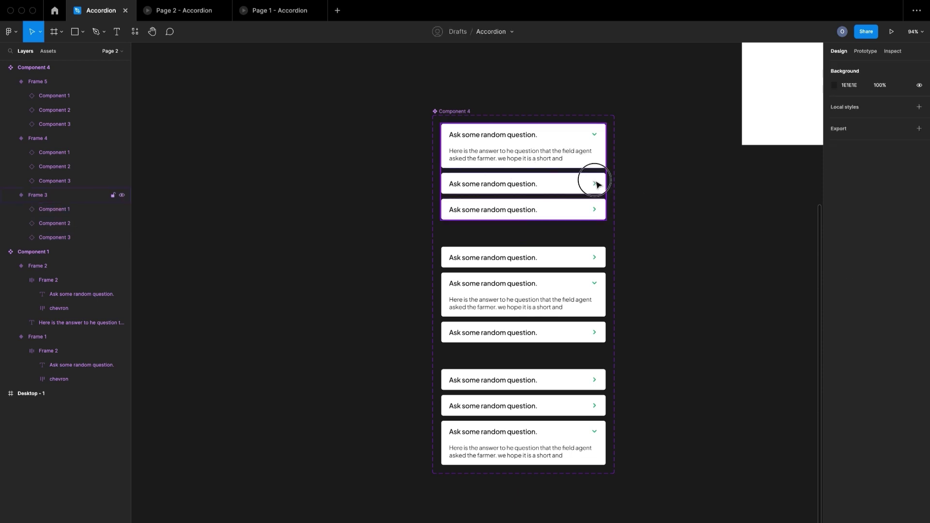
double_click(597, 185)
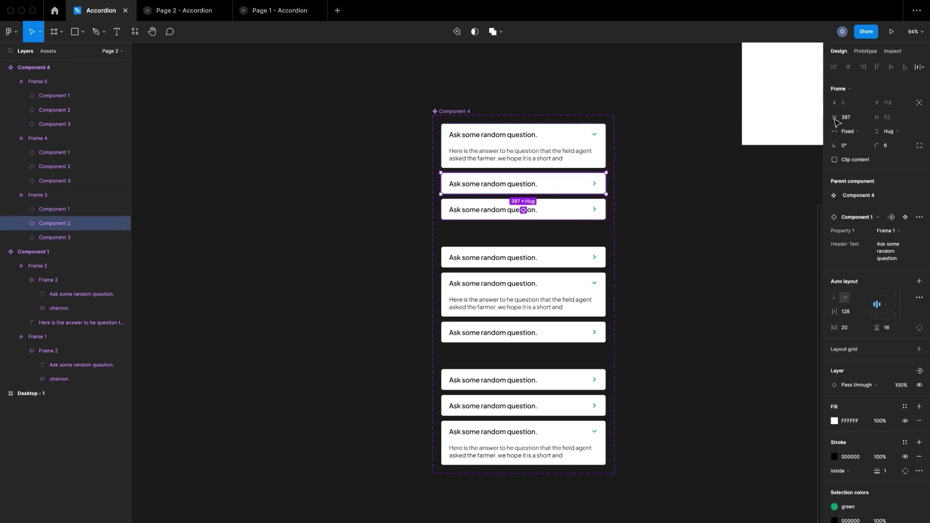
left_click(866, 51)
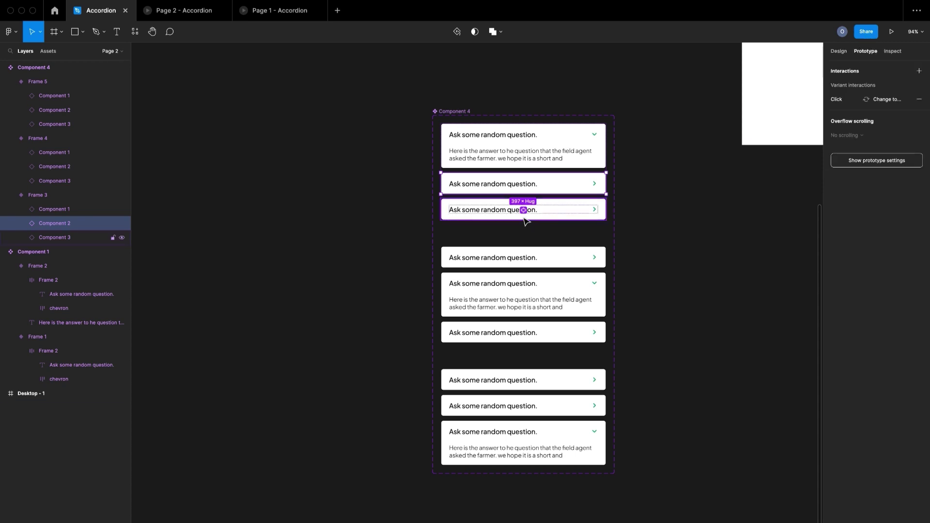
Make Frame 3's second card switch to Frame 4 and its third card to Frame 5 on click.
scroll(525, 222, "up", 3)
scroll(525, 219, "up", 5)
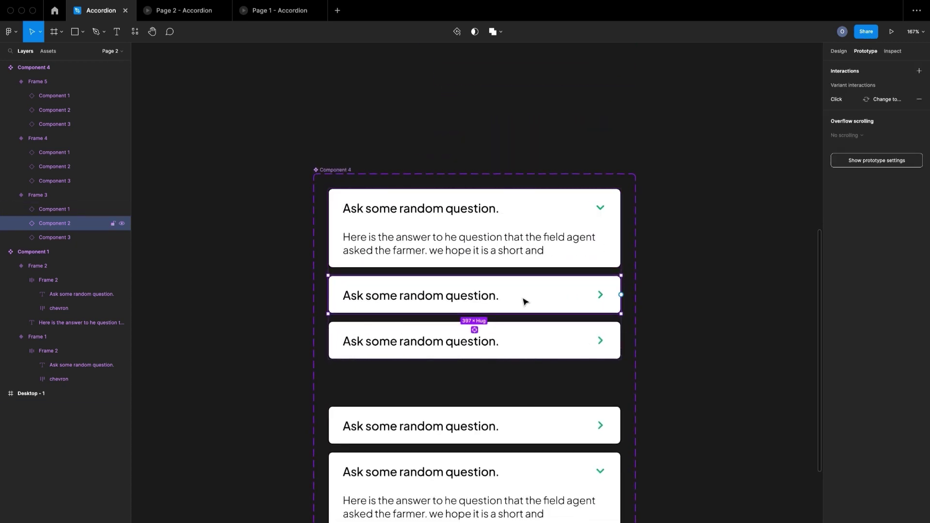
left_click_drag(622, 296, 513, 417)
scroll(477, 453, "down", 3)
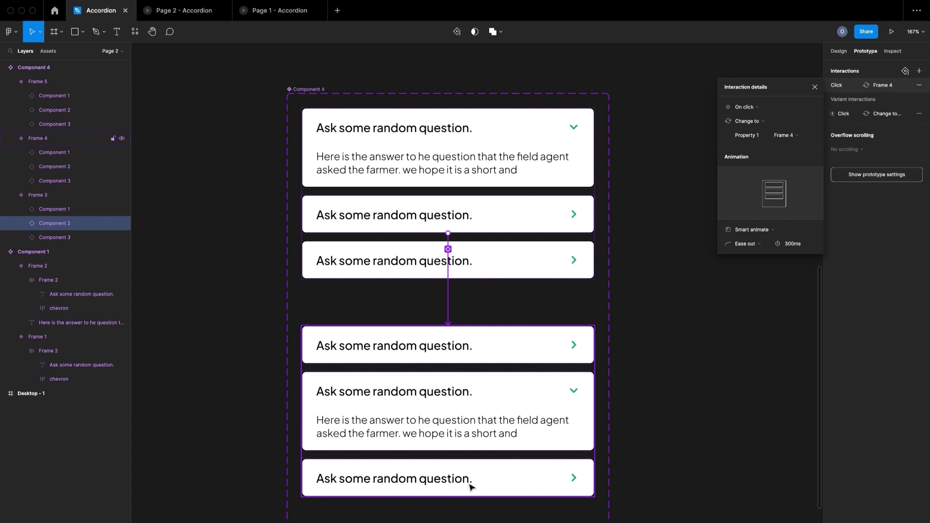
scroll(472, 488, "down", 2)
left_click(547, 228)
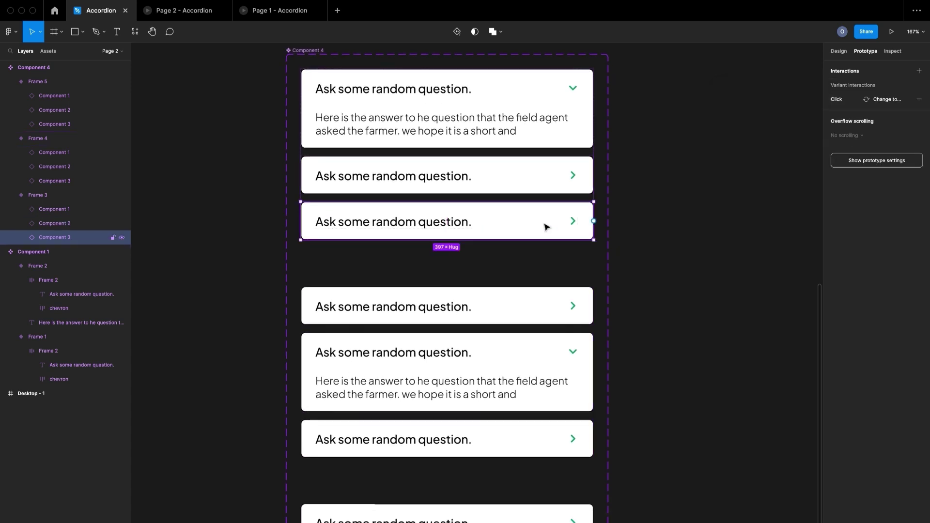
scroll(587, 221, "down", 2)
left_click_drag(593, 221, 528, 492)
scroll(528, 492, "down", 6)
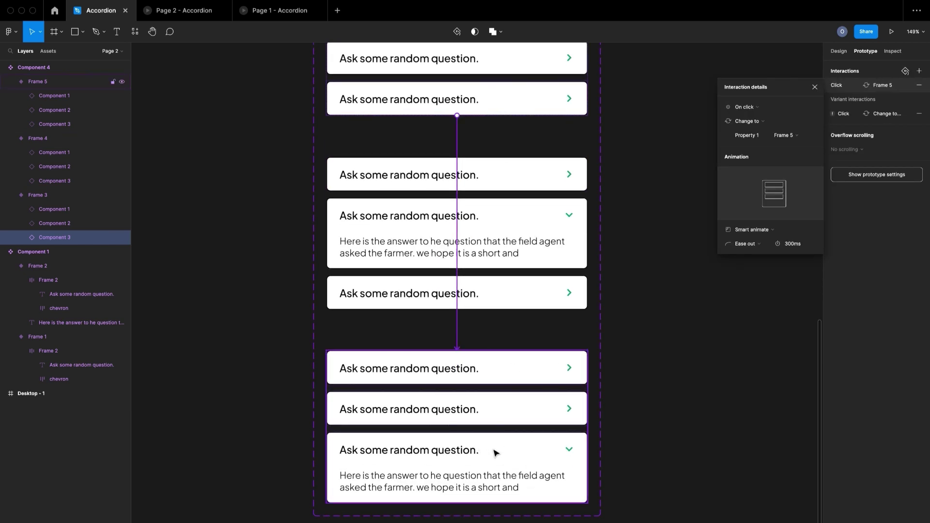
scroll(523, 218, "up", 2)
scroll(524, 218, "left", 1)
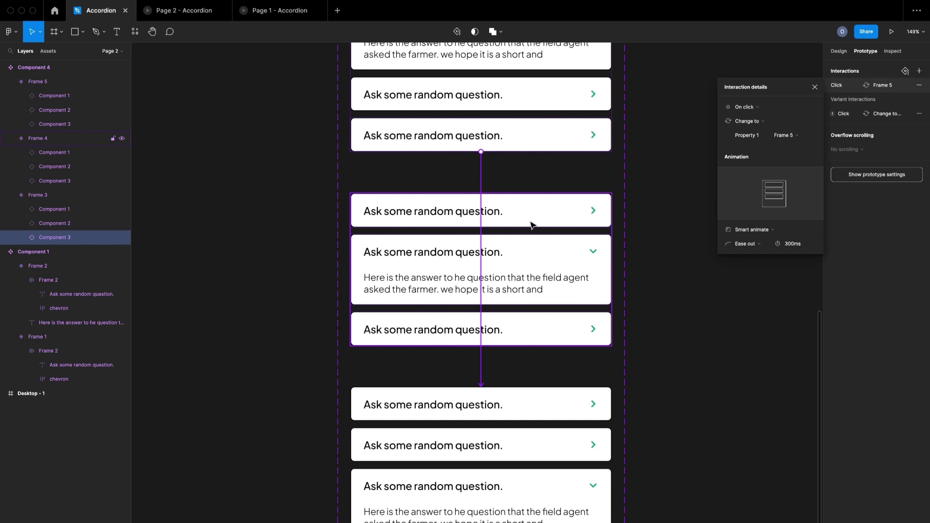
Make Frame 4's third card switch to Frame 5 and its first card to Frame 3 on click.
left_click(529, 333)
left_click(529, 333)
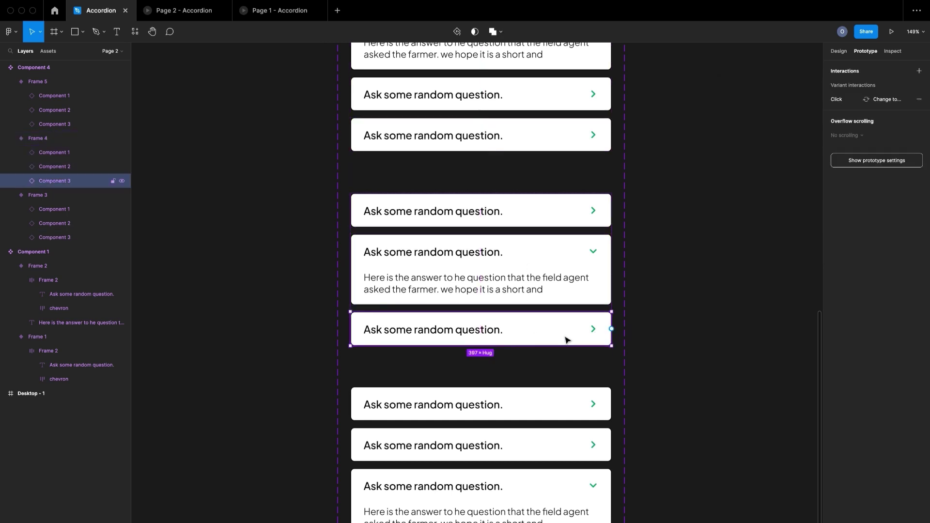
left_click_drag(612, 329, 565, 416)
scroll(559, 383, "up", 3)
scroll(560, 383, "left", 1)
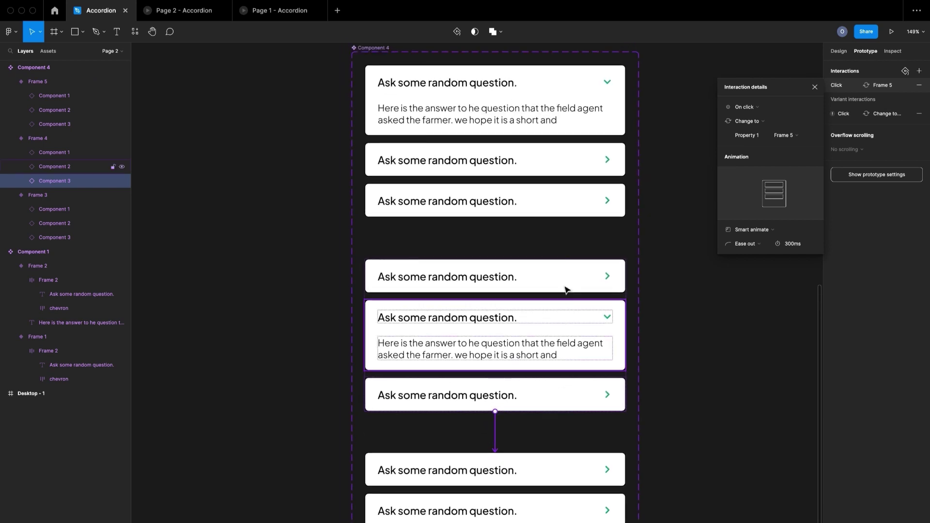
left_click(564, 283)
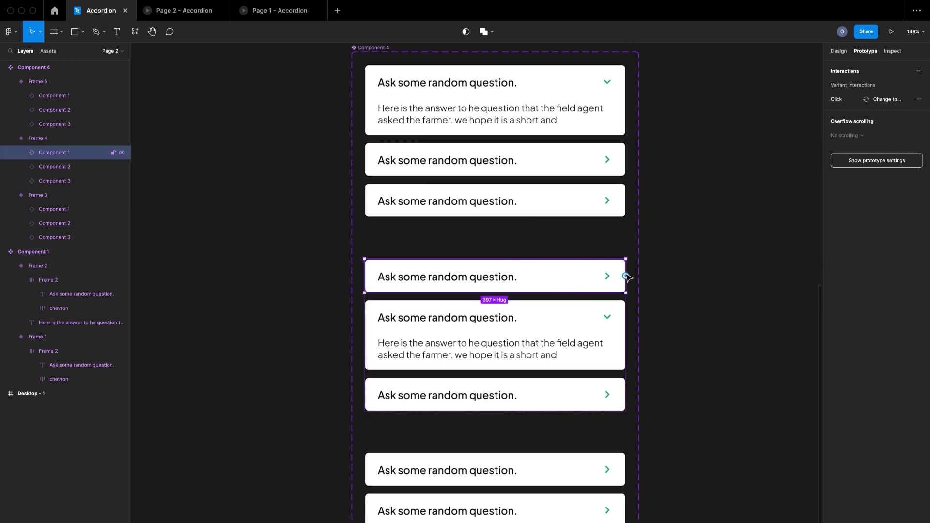
left_click_drag(625, 277, 480, 201)
Make Frame 5's first card switch to Frame 3 and its second card to Frame 4 on click.
left_click(485, 473)
left_click(514, 473)
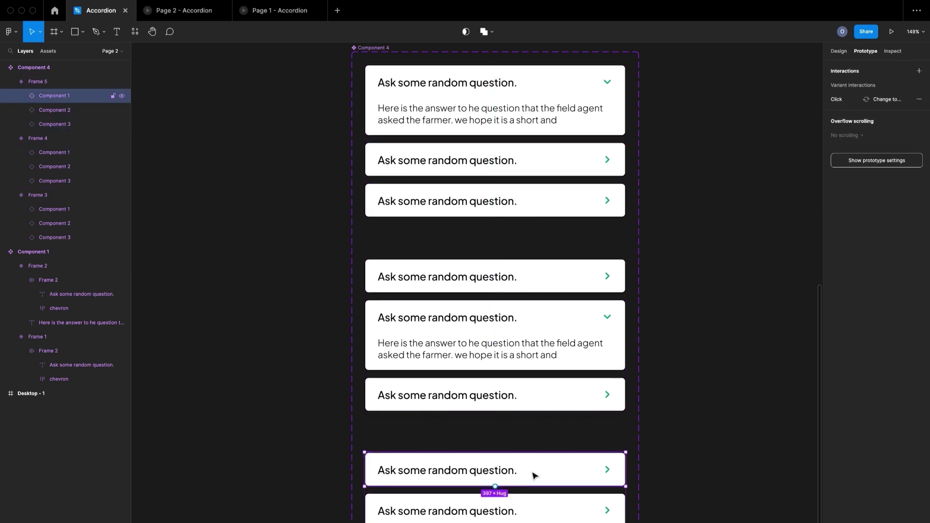
left_click_drag(625, 469, 422, 179)
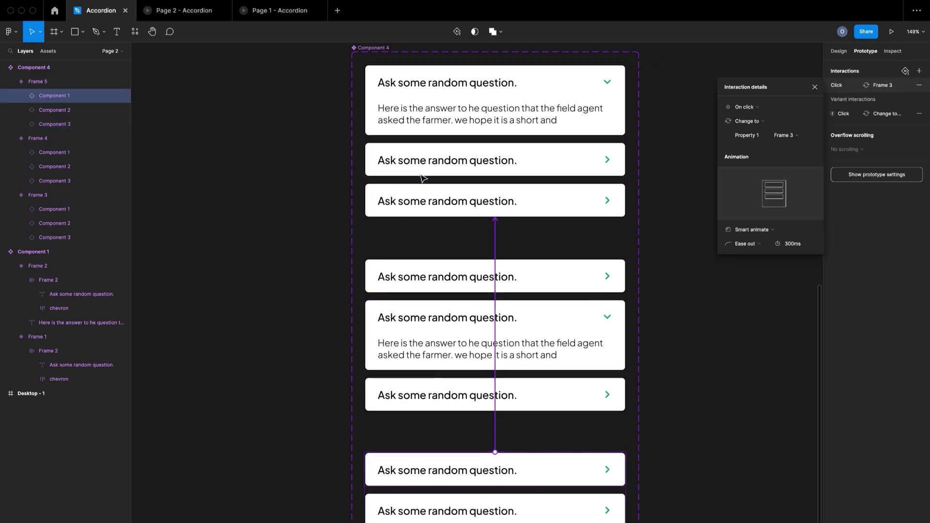
left_click(533, 513)
left_click_drag(626, 511, 460, 385)
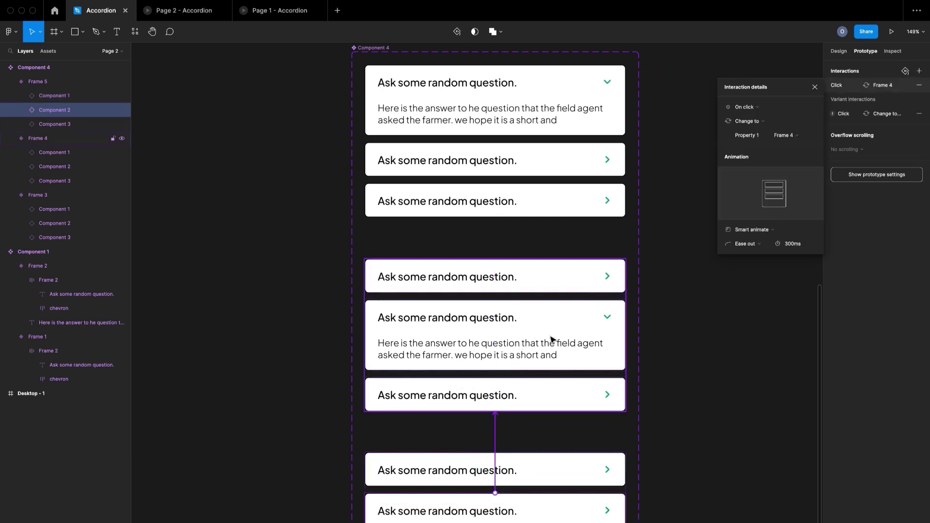
Verify the click links on the second and third cards of Frame 3.
scroll(577, 335, "up", 3)
scroll(576, 334, "right", 2)
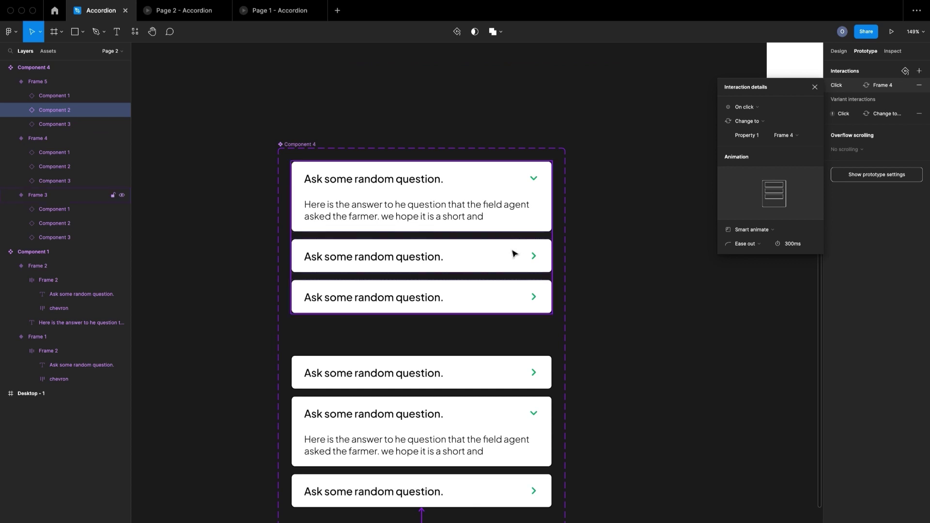
left_click(515, 253)
left_click(513, 297)
scroll(510, 296, "down", 1)
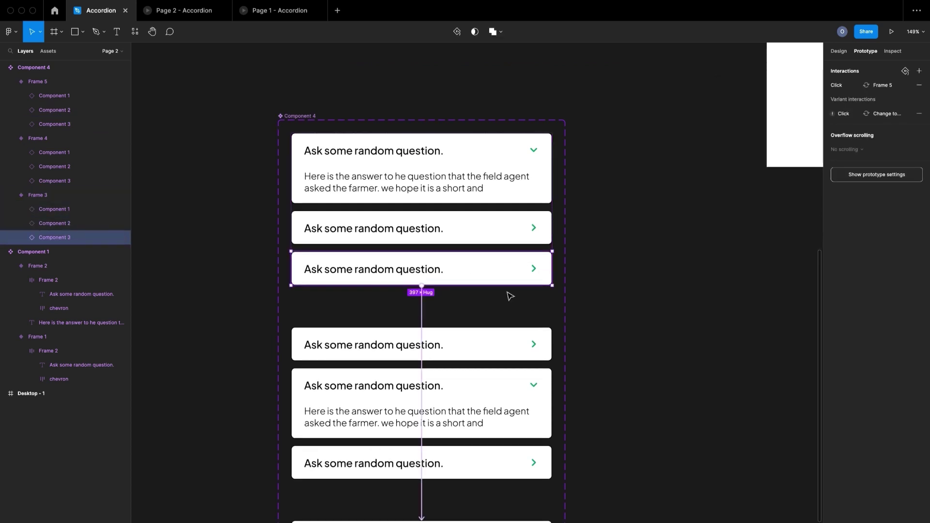
scroll(511, 296, "down", 3)
Verify the click links on the cards of Frame 4 and Frame 5.
left_click(500, 268)
double_click(492, 254)
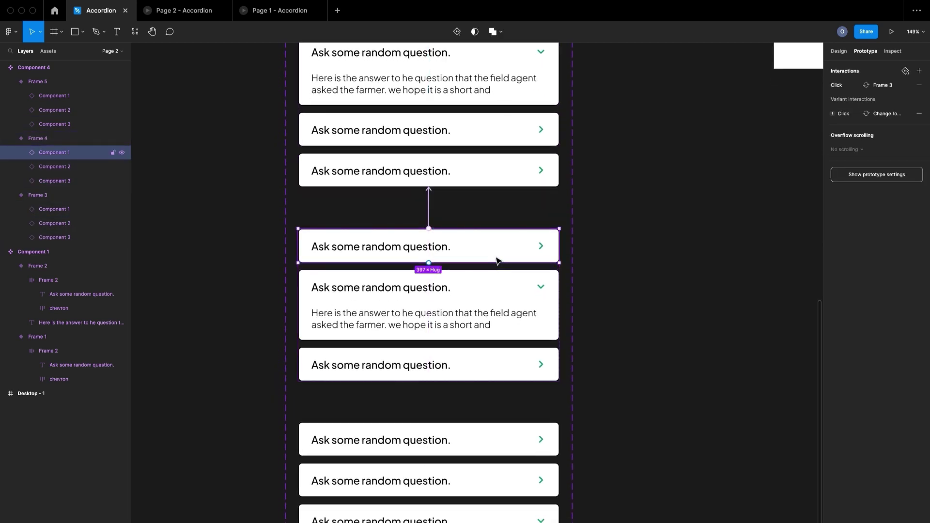
left_click(490, 365)
left_click(489, 368)
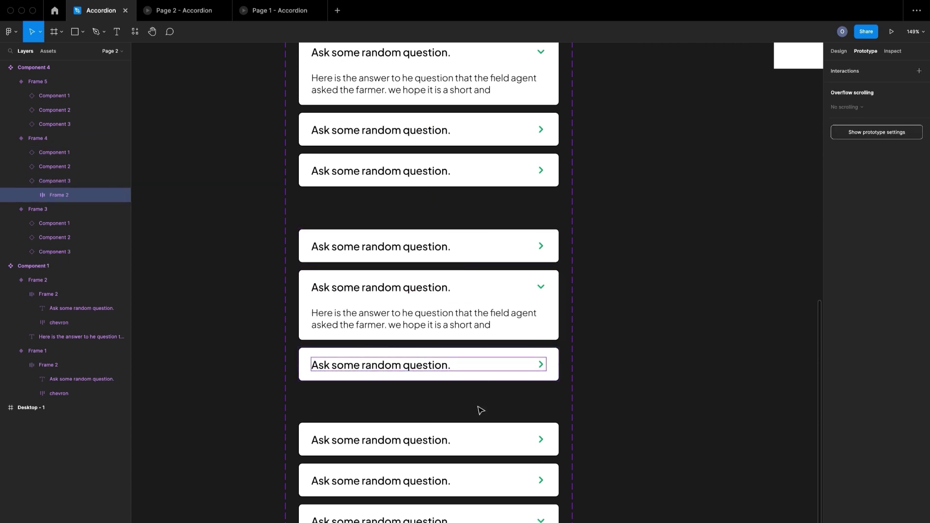
left_click(484, 433)
scroll(486, 434, "down", 4)
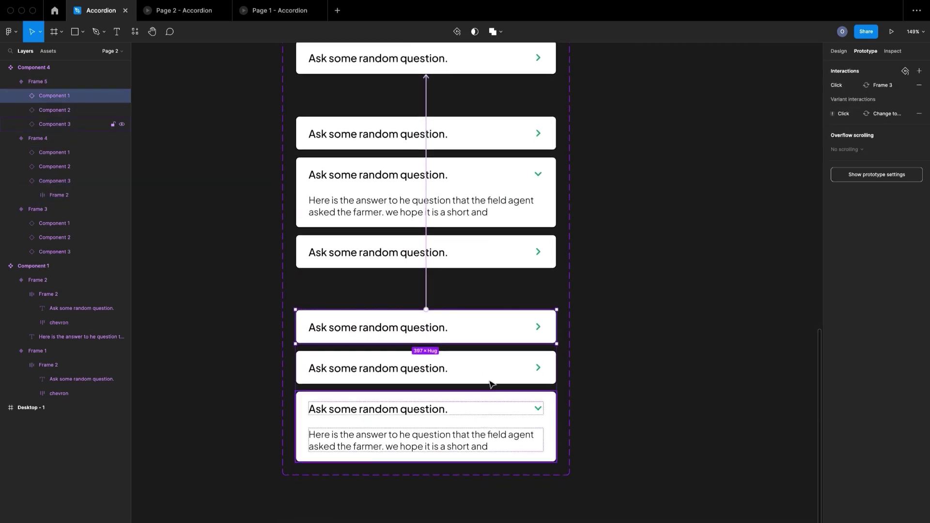
left_click(490, 382)
scroll(619, 339, "down", 5)
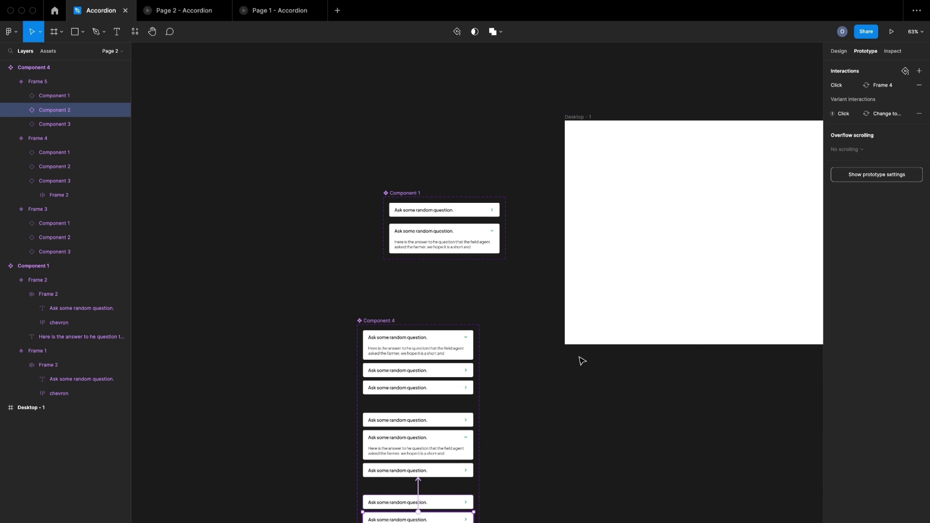
Drag the first-item-open Component 4 variant into Desktop - 1 and nudge it to centre.
scroll(581, 360, "right", 5)
scroll(581, 360, "up", 2)
left_click(303, 398)
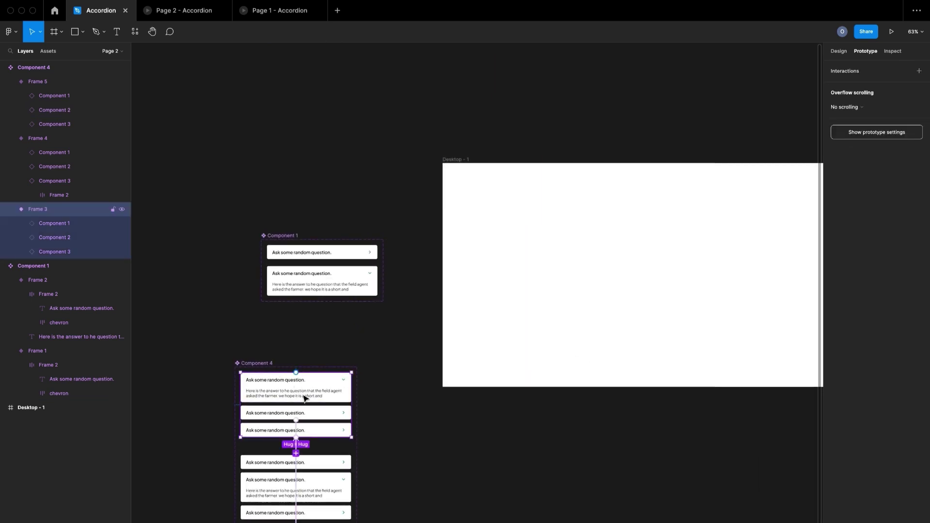
left_click_drag(305, 396, 646, 255)
scroll(643, 260, "up", 5)
left_click(551, 297)
left_click_drag(565, 299, 559, 300)
left_click(532, 234)
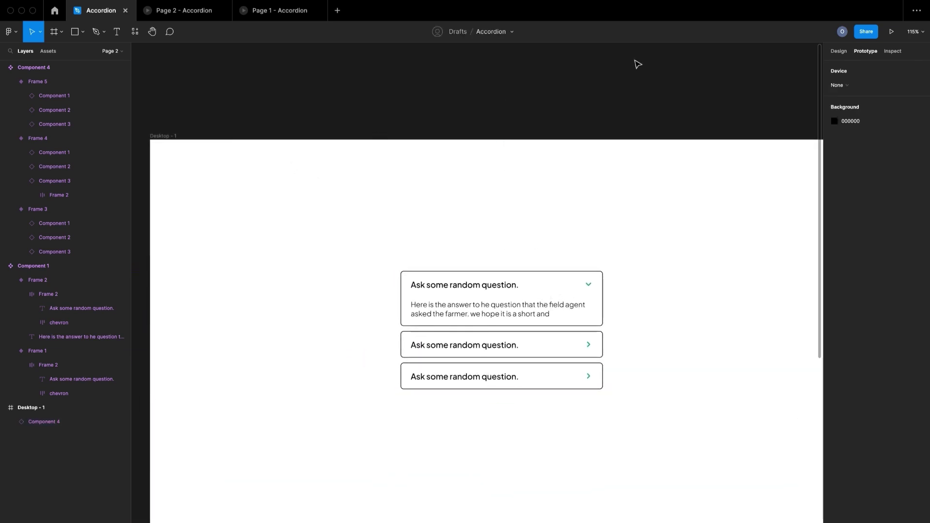
left_click(891, 32)
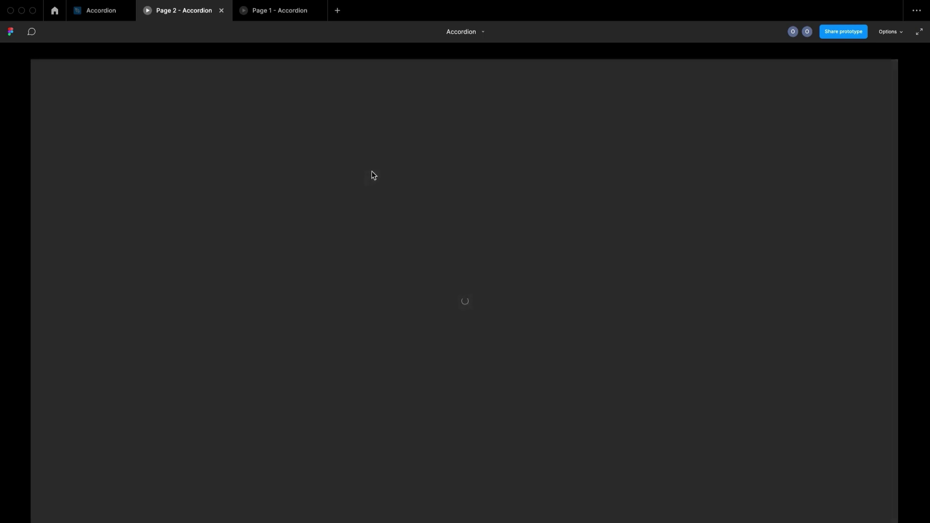
Close the old Page 1 and Page 2 previews and launch a new prototype preview.
left_click(221, 10)
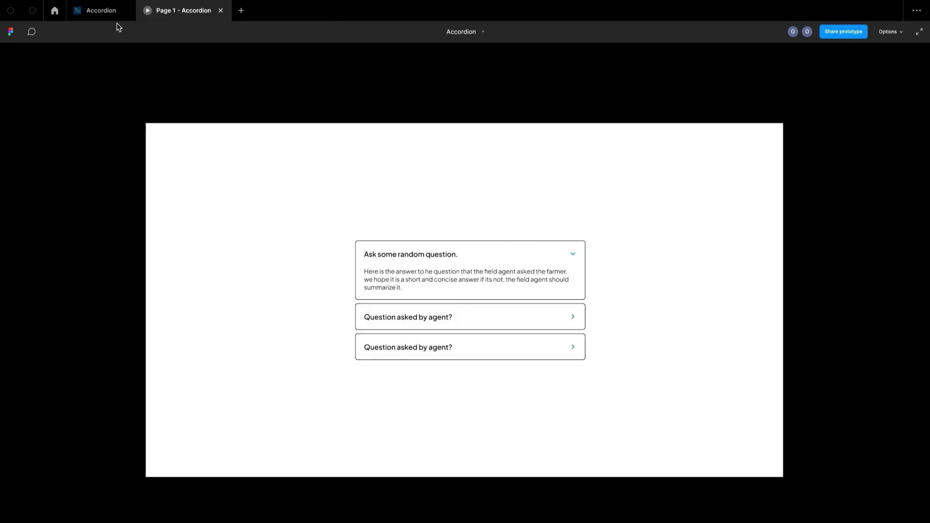
left_click(105, 16)
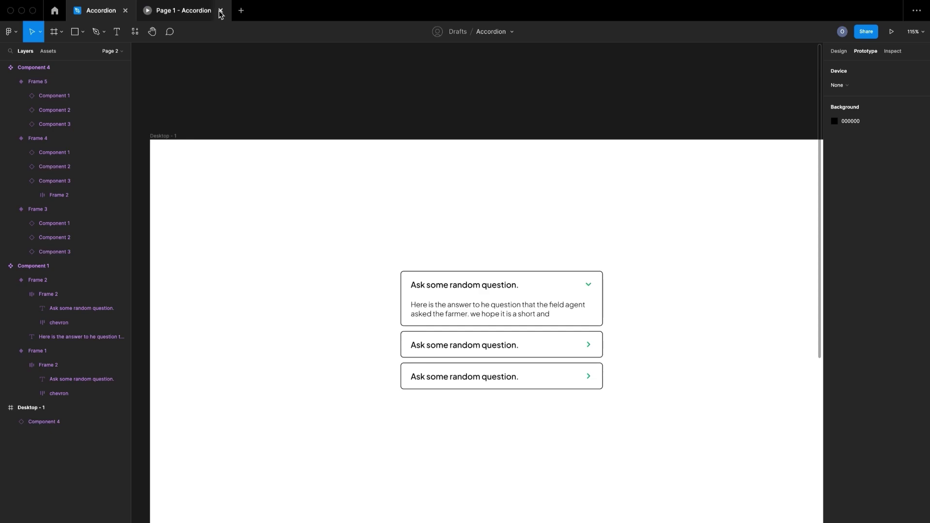
left_click(892, 32)
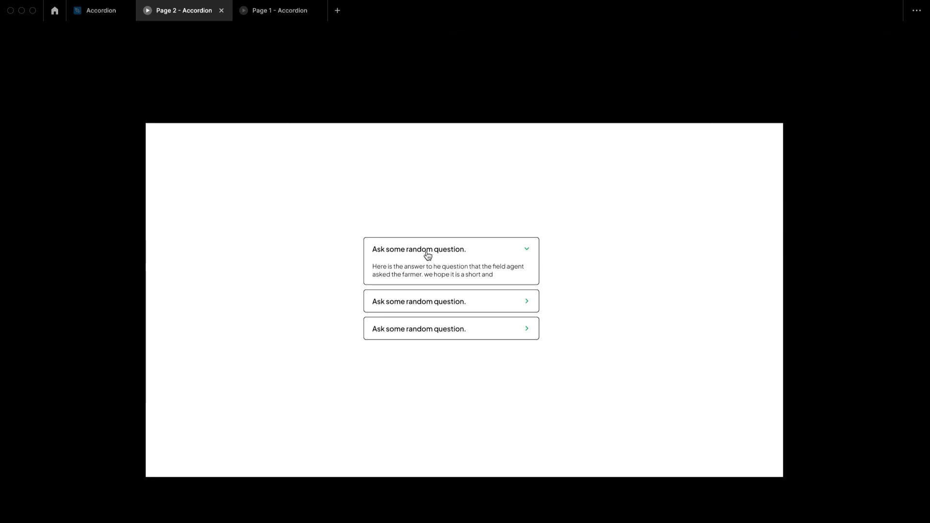
Click through the first, second and third questions repeatedly, confirming each expands alone.
left_click(443, 303)
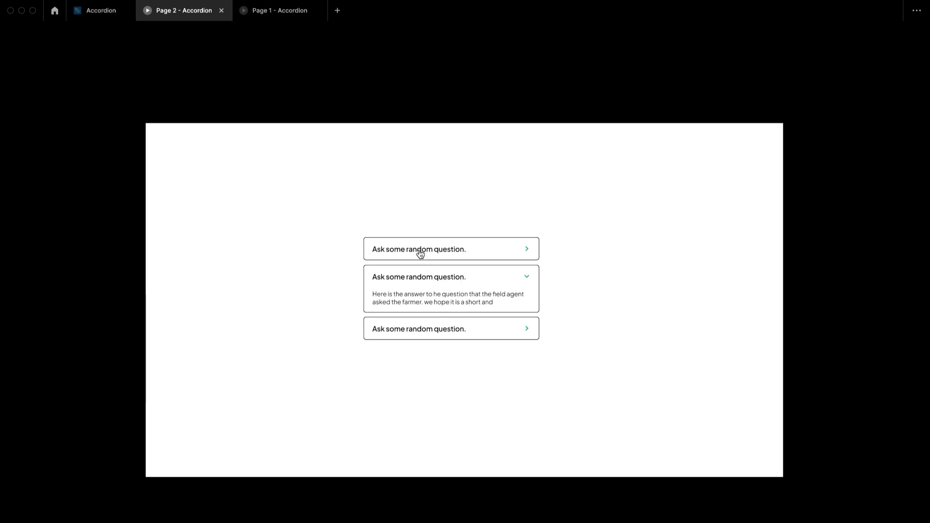
left_click(445, 333)
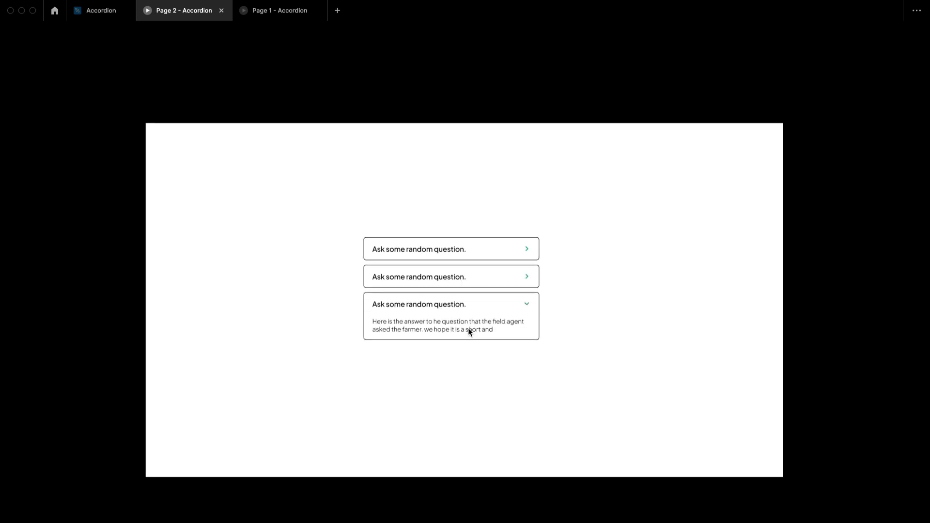
left_click(442, 276)
left_click(438, 250)
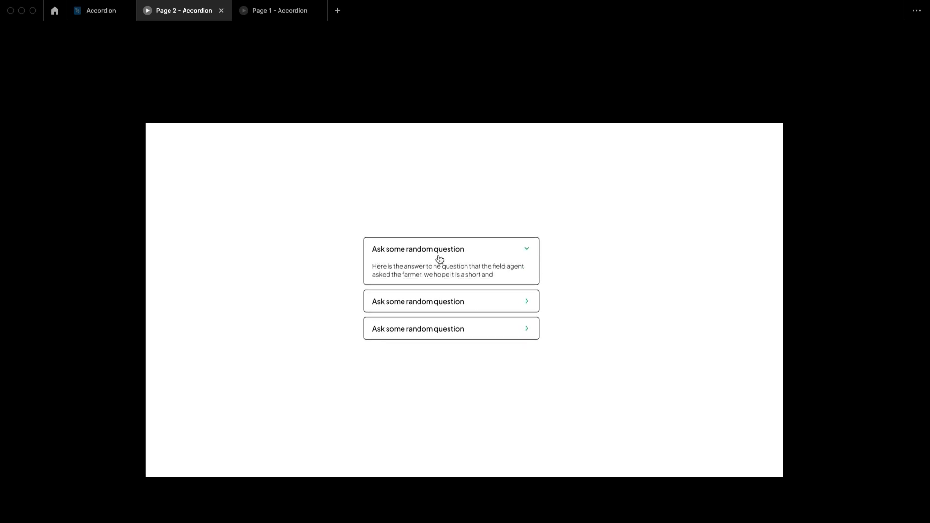
left_click(451, 301)
left_click(460, 336)
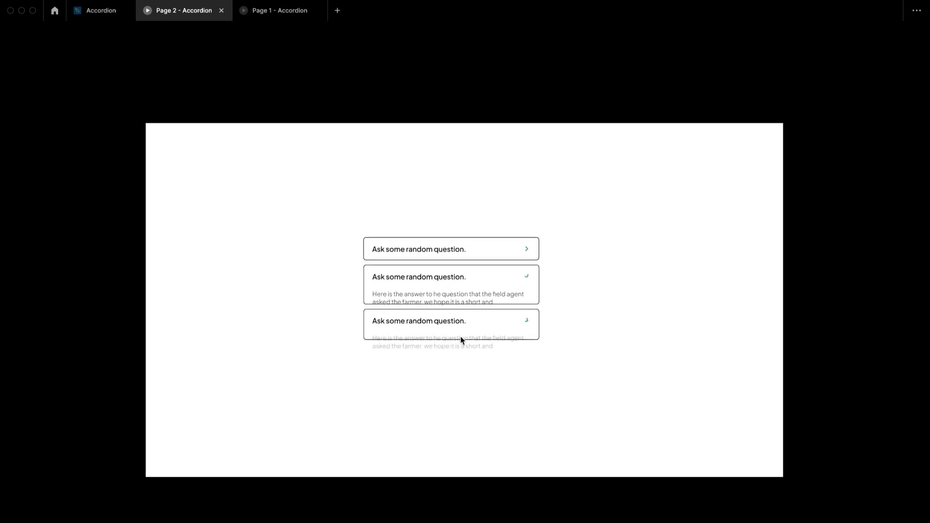
left_click(452, 282)
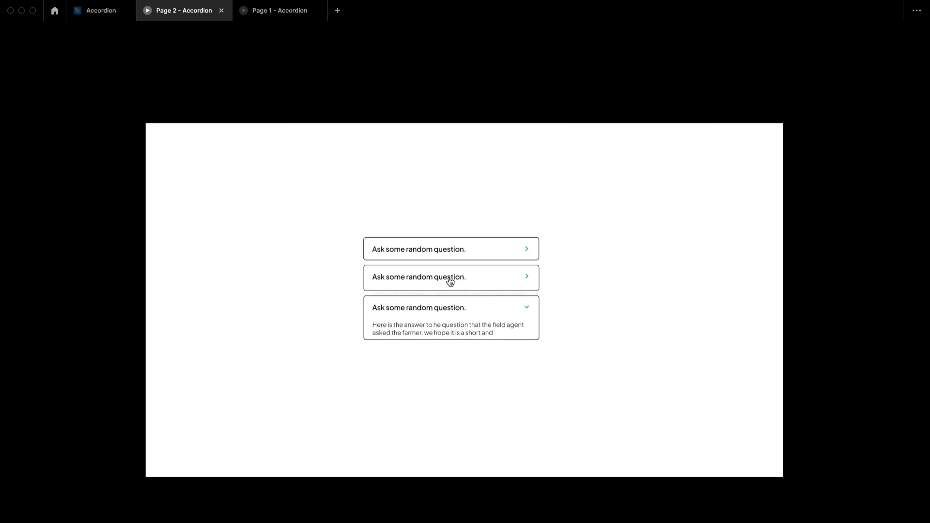
left_click(446, 249)
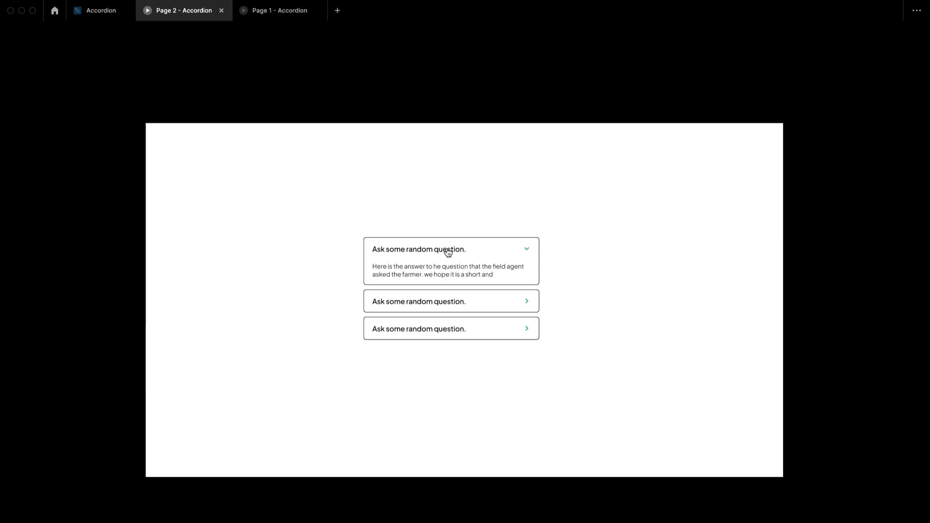
left_click(451, 304)
left_click(467, 328)
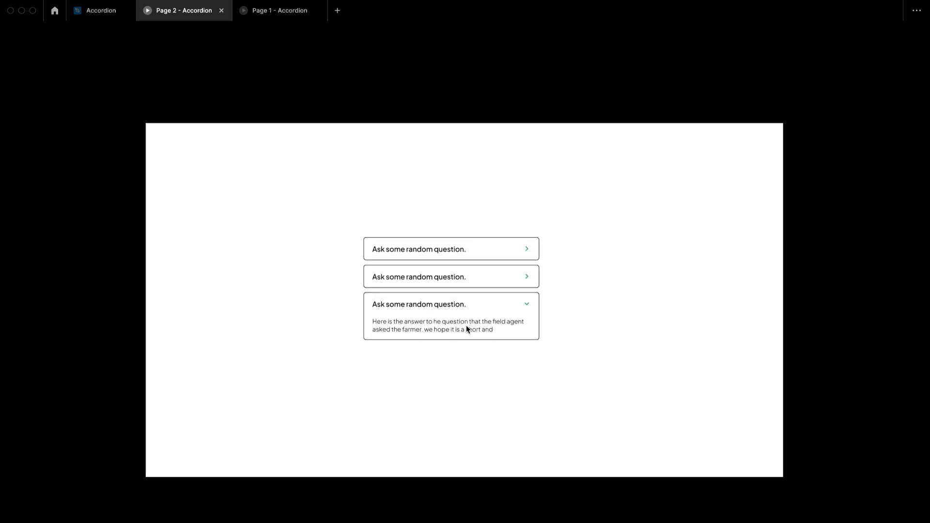